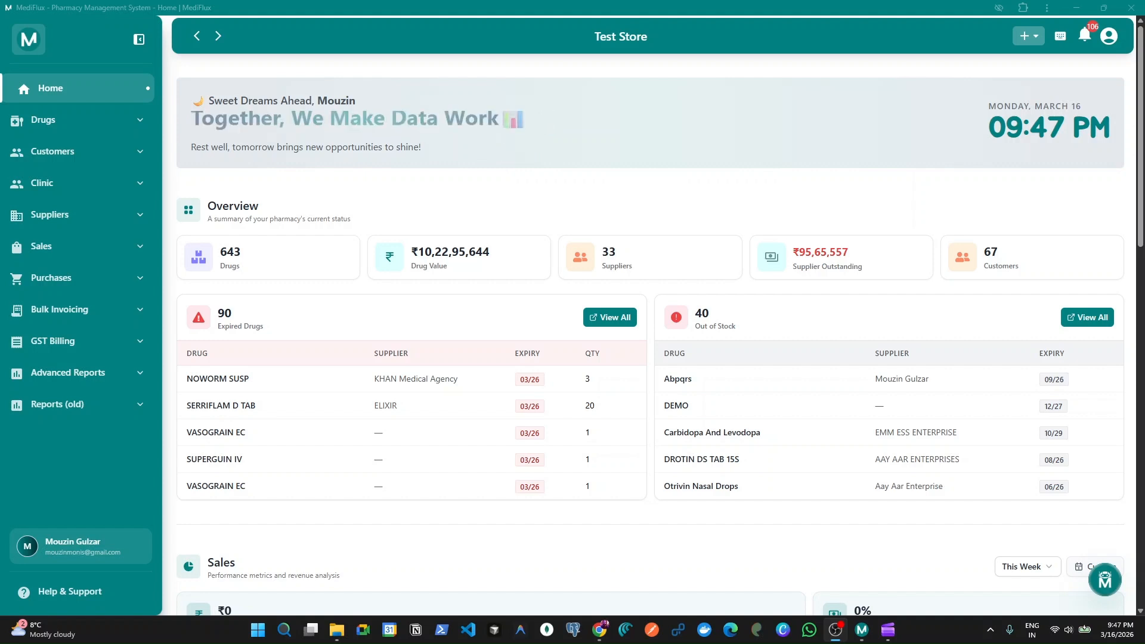
# Open the Add Sale form from the Sales section, compare its Retail and Wholesale layouts, and return to the home page
pyautogui.click(92, 255)
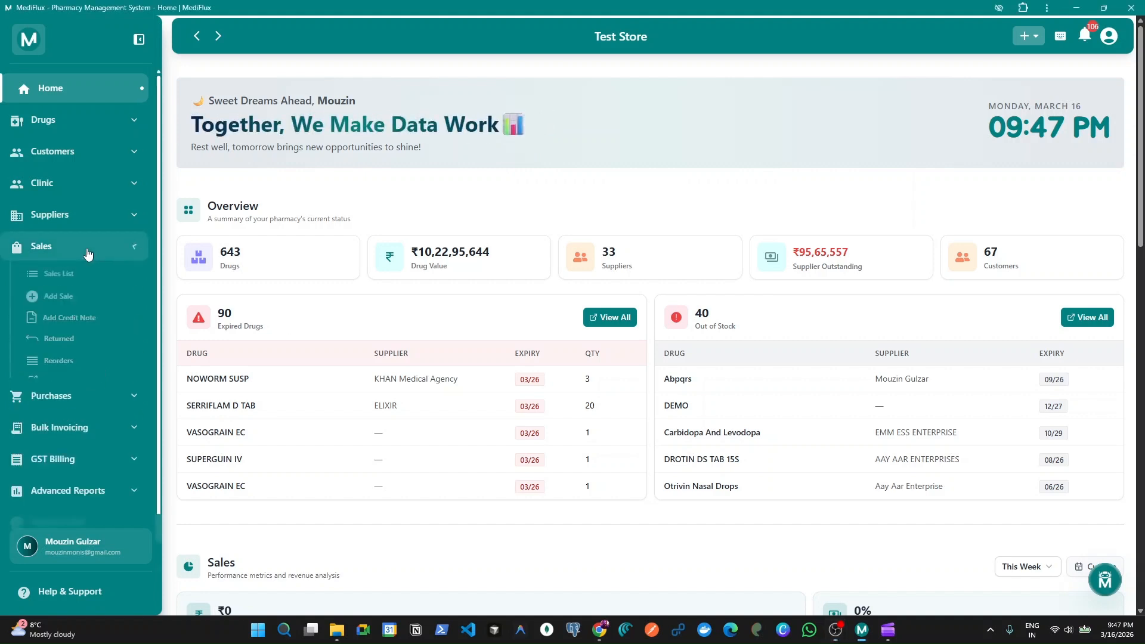
pyautogui.click(91, 300)
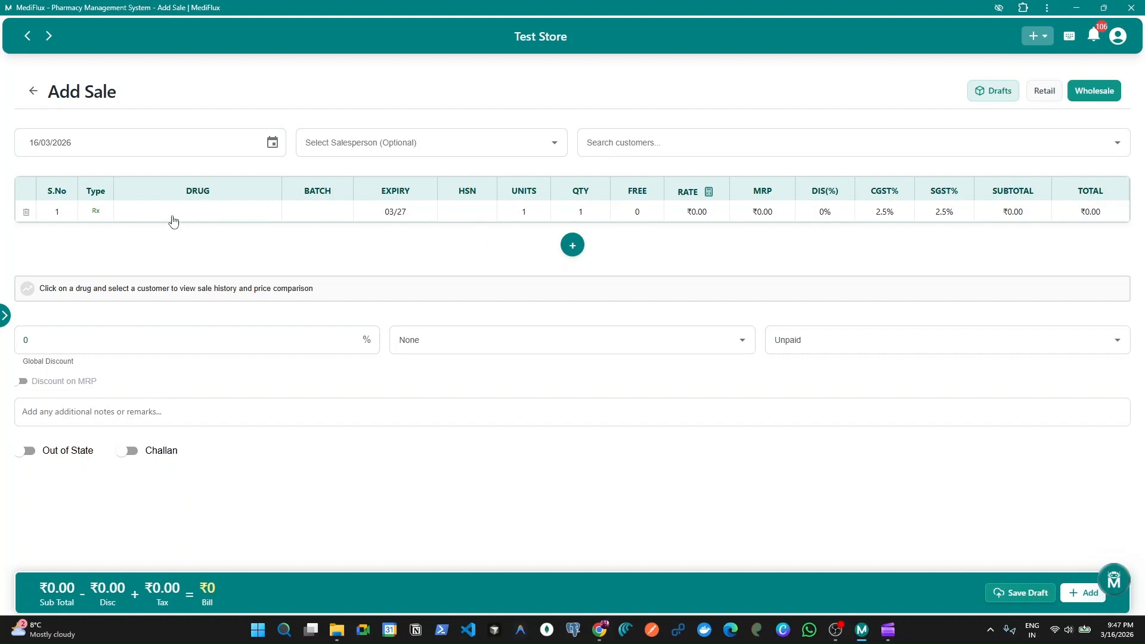
pyautogui.click(1046, 97)
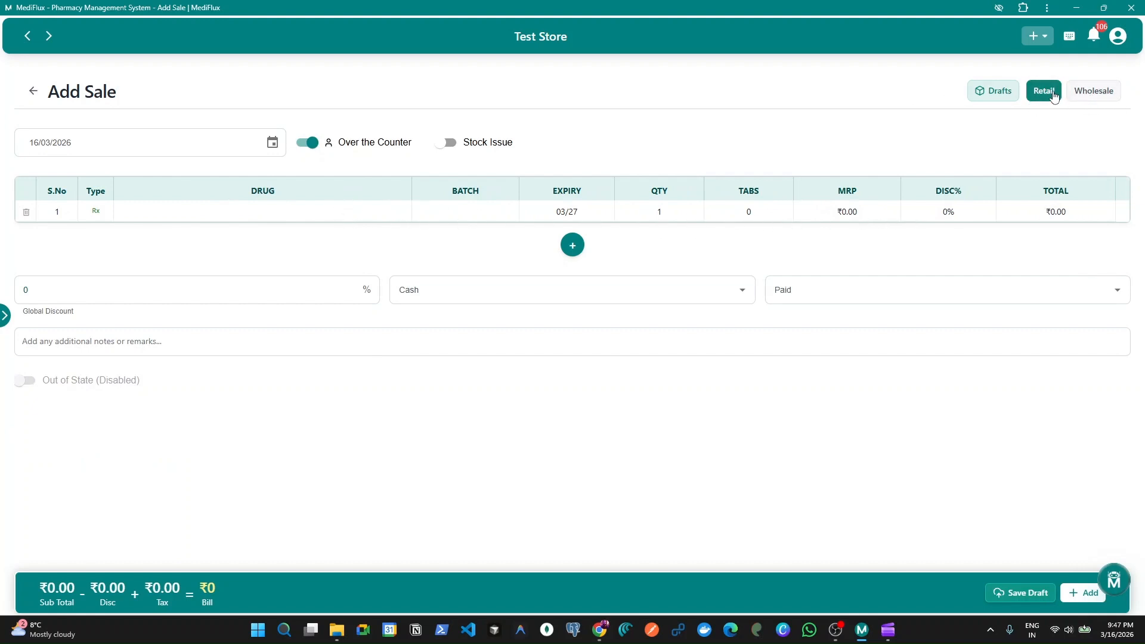
pyautogui.click(1095, 91)
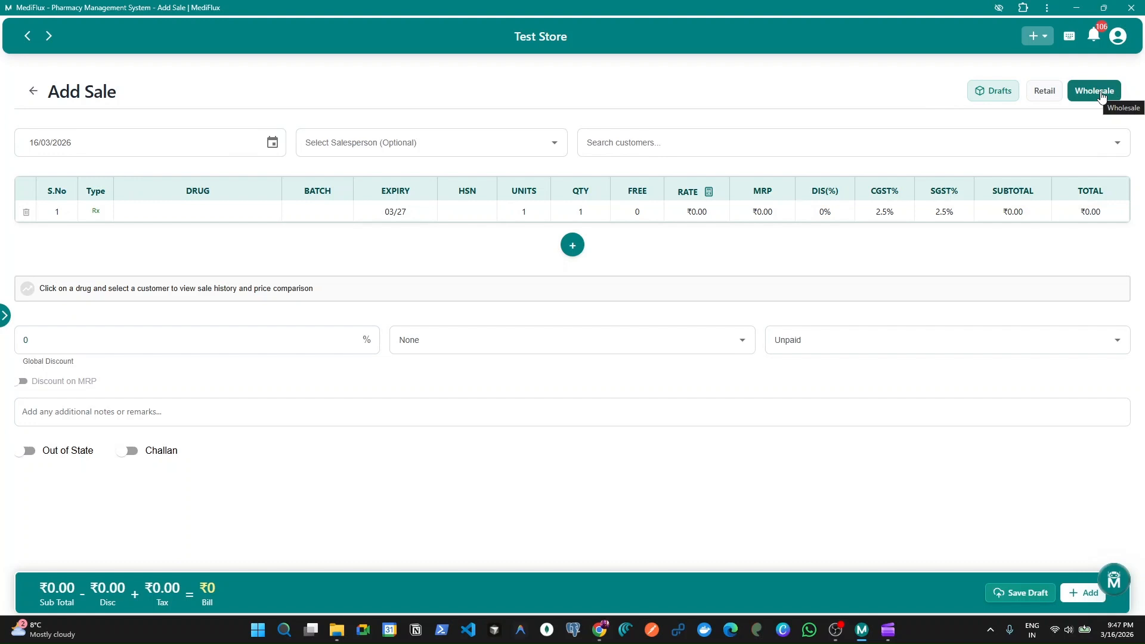
pyautogui.click(33, 91)
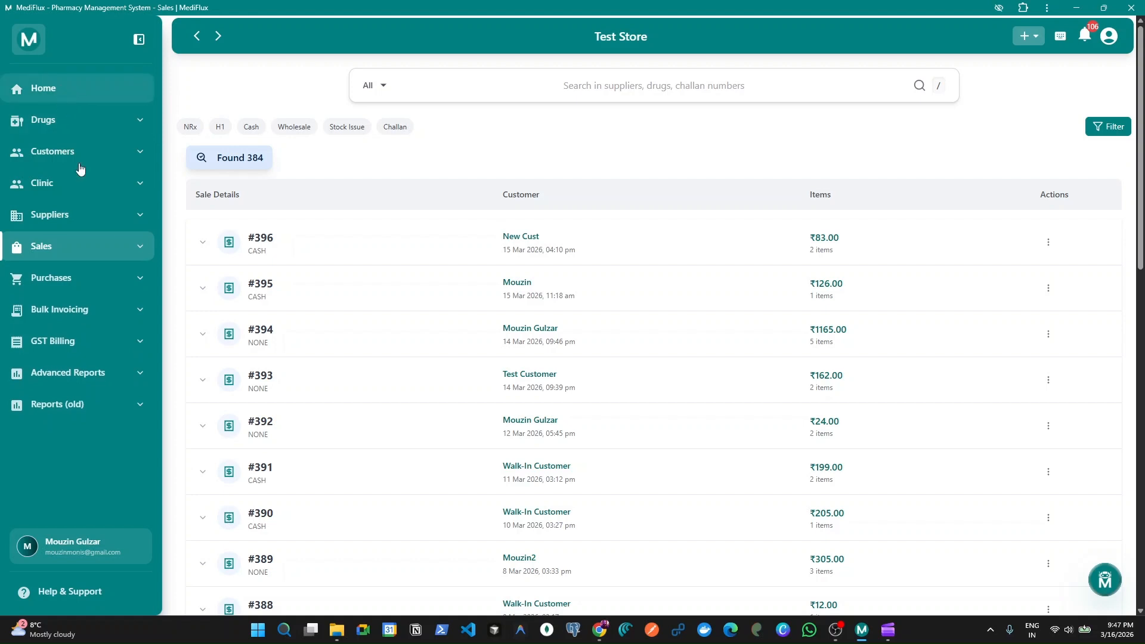
pyautogui.click(51, 88)
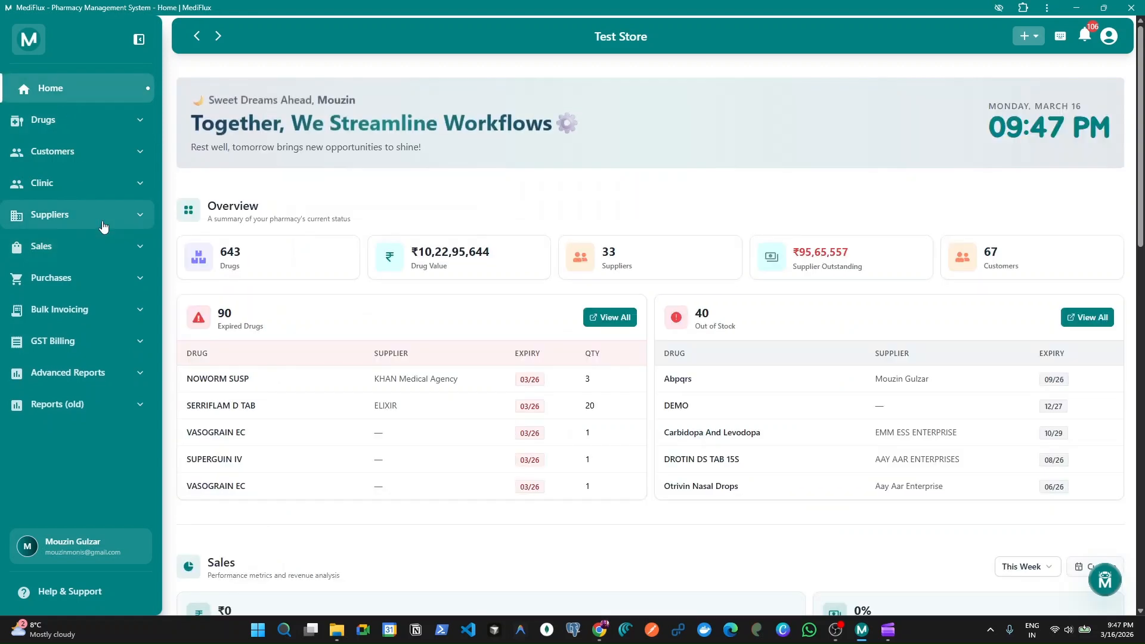
# Open the Add Sale form through the quick-add menu and go back to the home page
pyautogui.click(1031, 40)
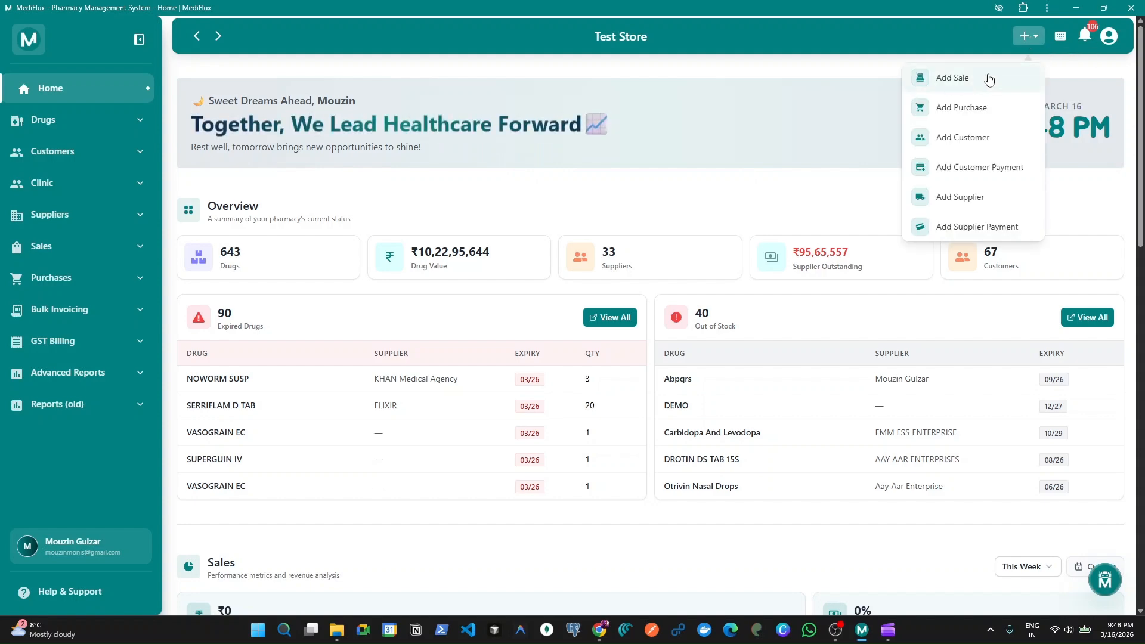
pyautogui.click(970, 81)
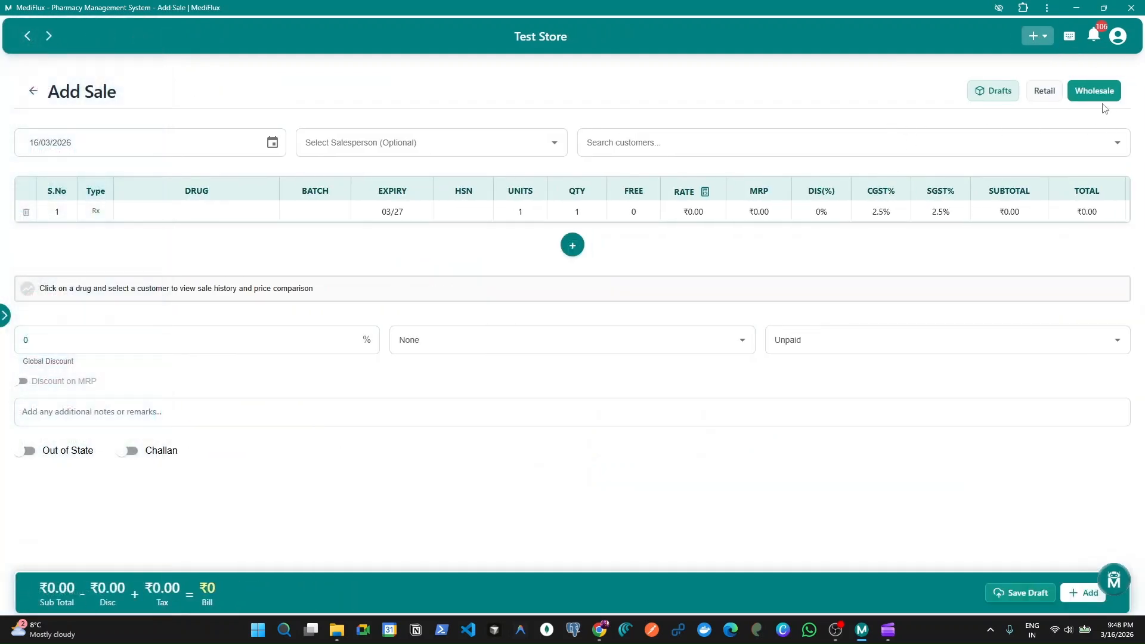
pyautogui.click(32, 90)
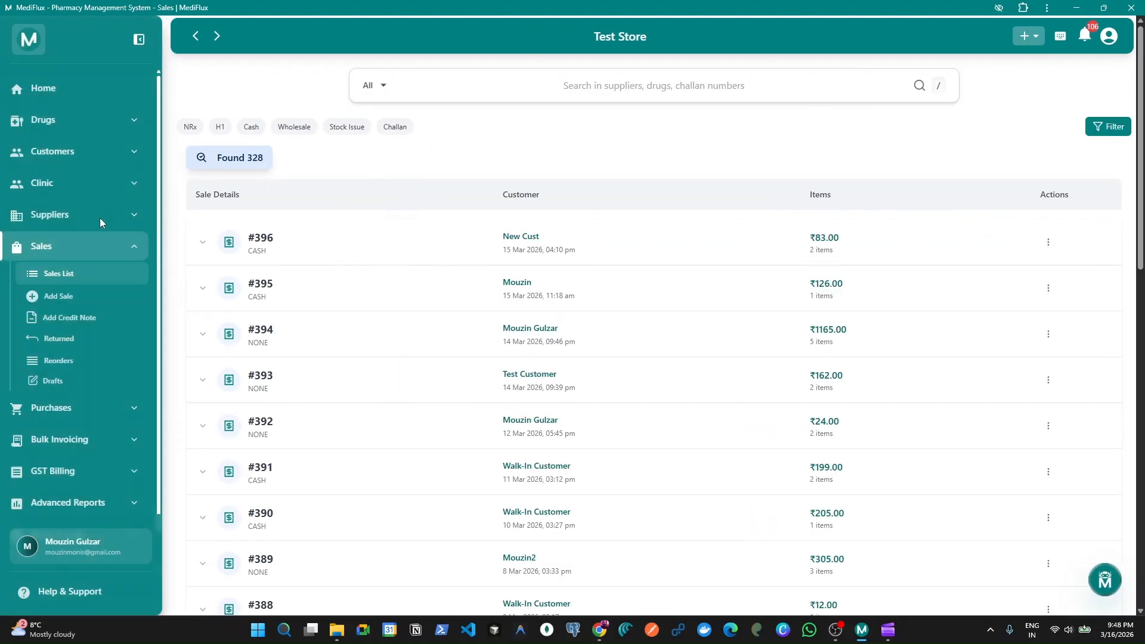
pyautogui.click(73, 252)
pyautogui.click(62, 93)
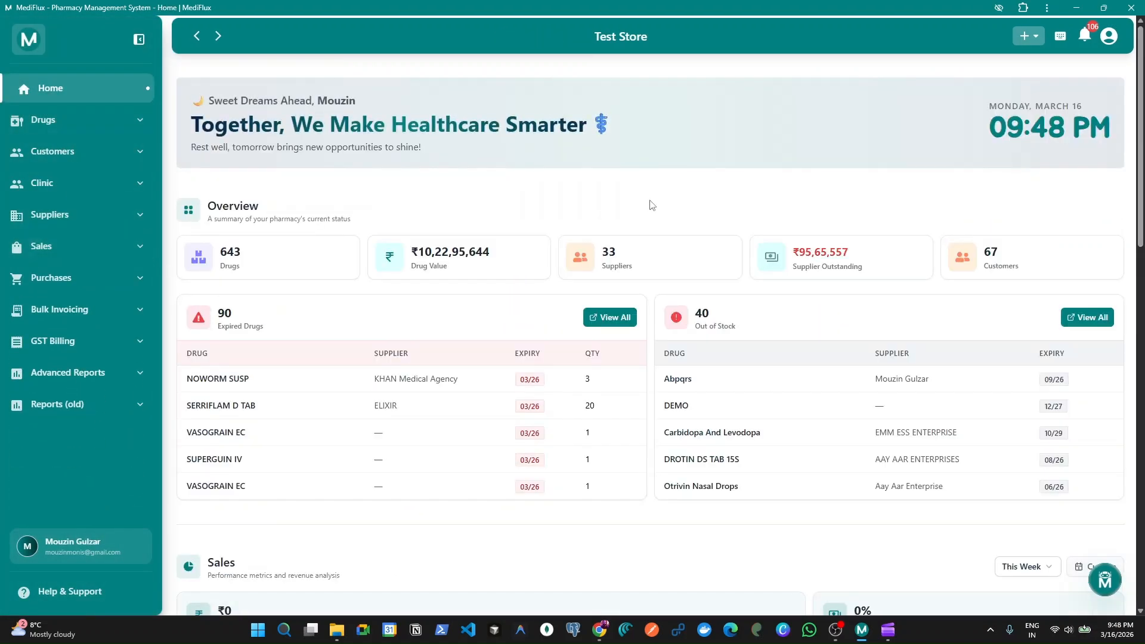
# Find Add Sale by searching "add sal" in Search Lens, open it, and return to the home page
pyautogui.hotkey('ctrl', 'k')
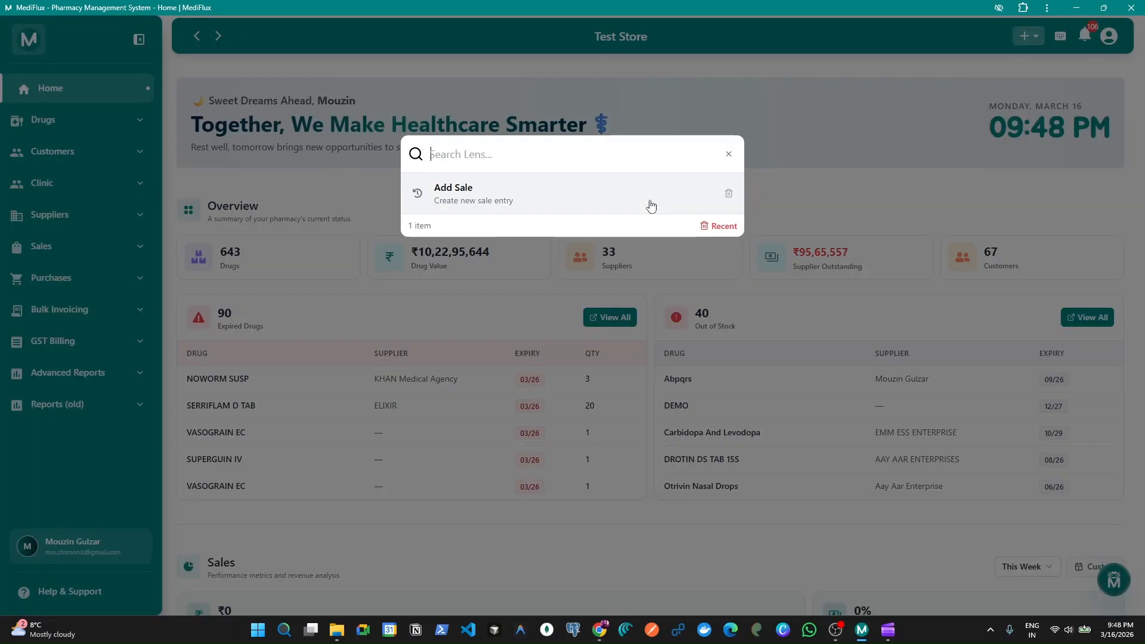
pyautogui.press('Escape')
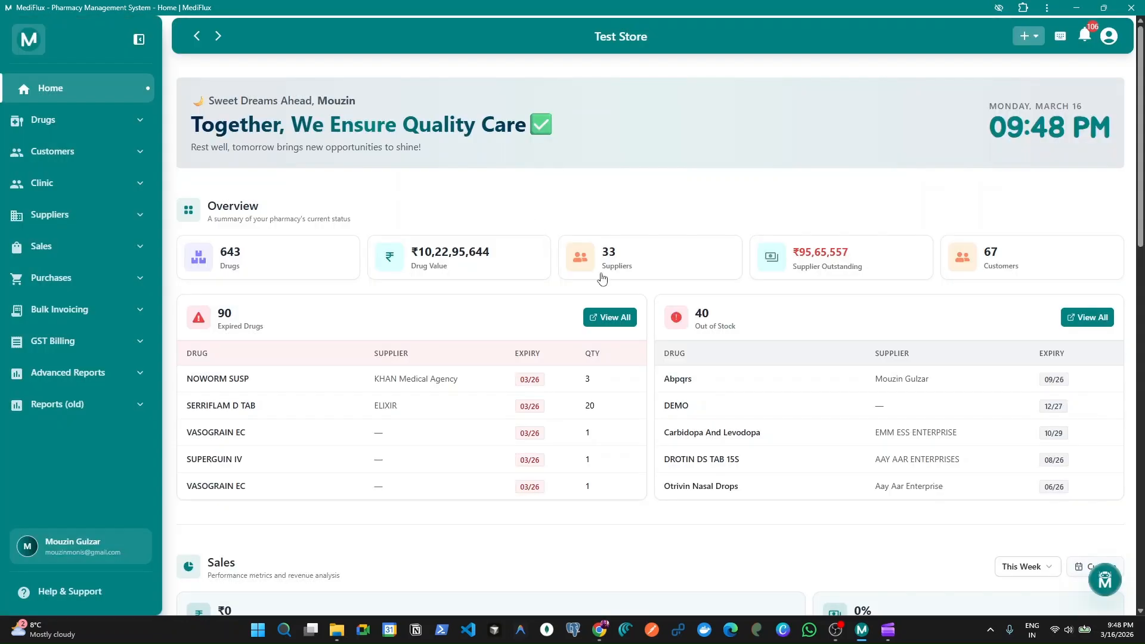
pyautogui.hotkey('ctrl', 'k')
pyautogui.write('add')
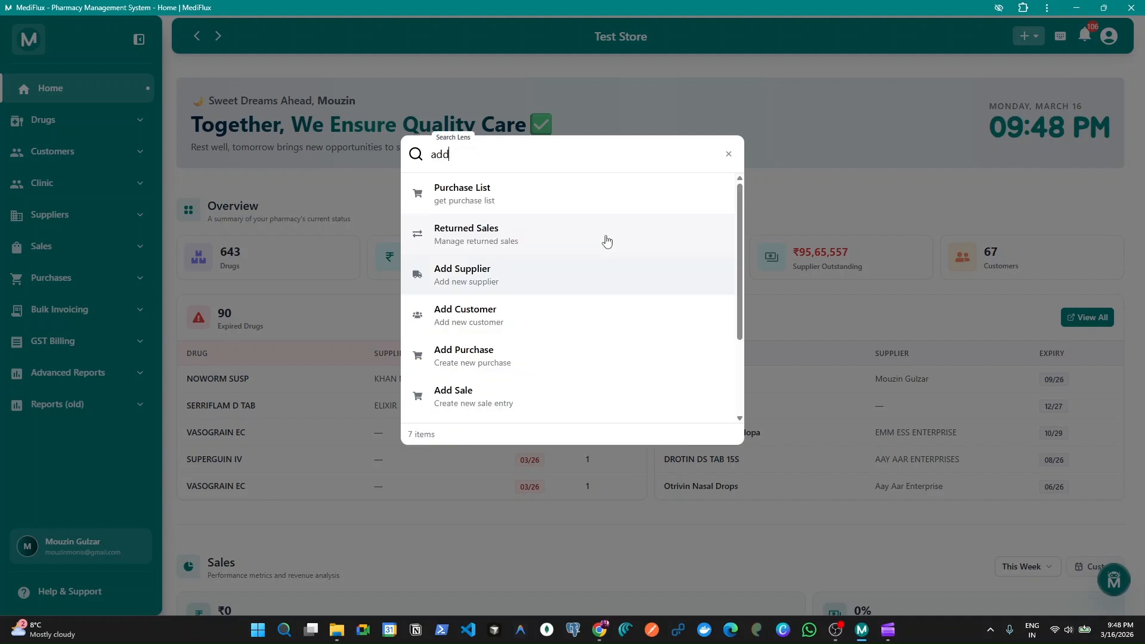
pyautogui.write(' sal')
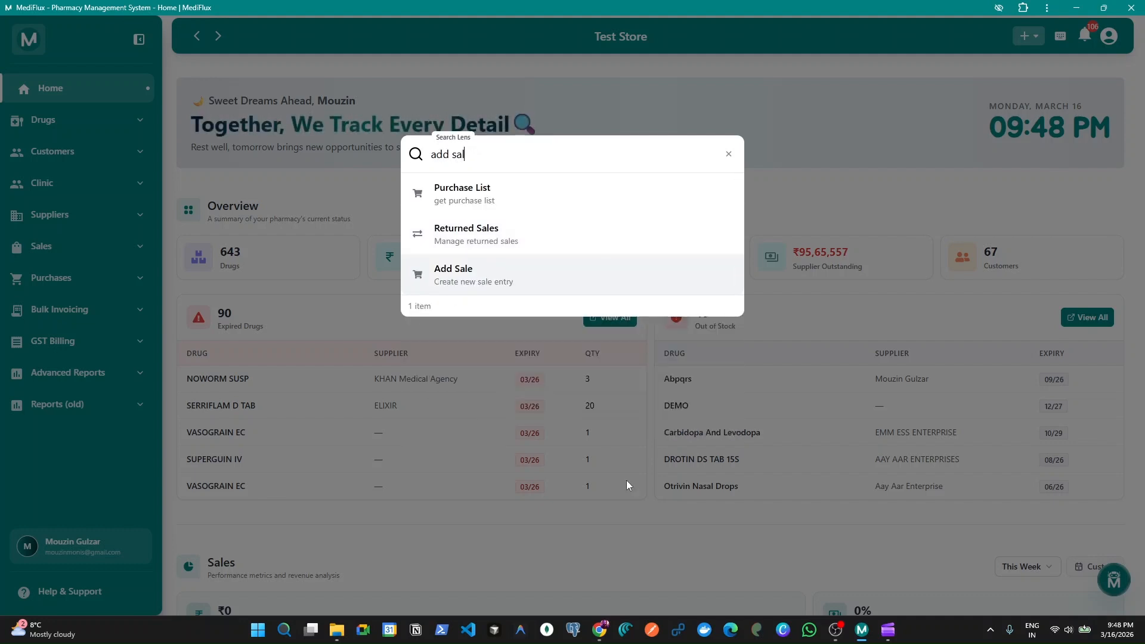
pyautogui.press('Return')
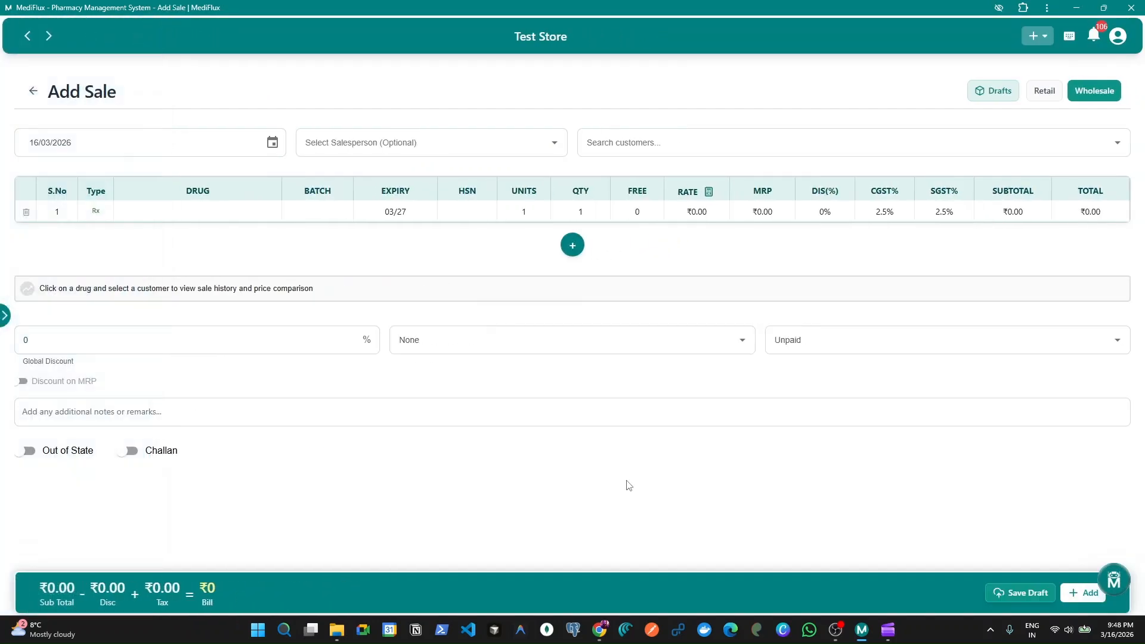
pyautogui.click(33, 90)
pyautogui.click(69, 90)
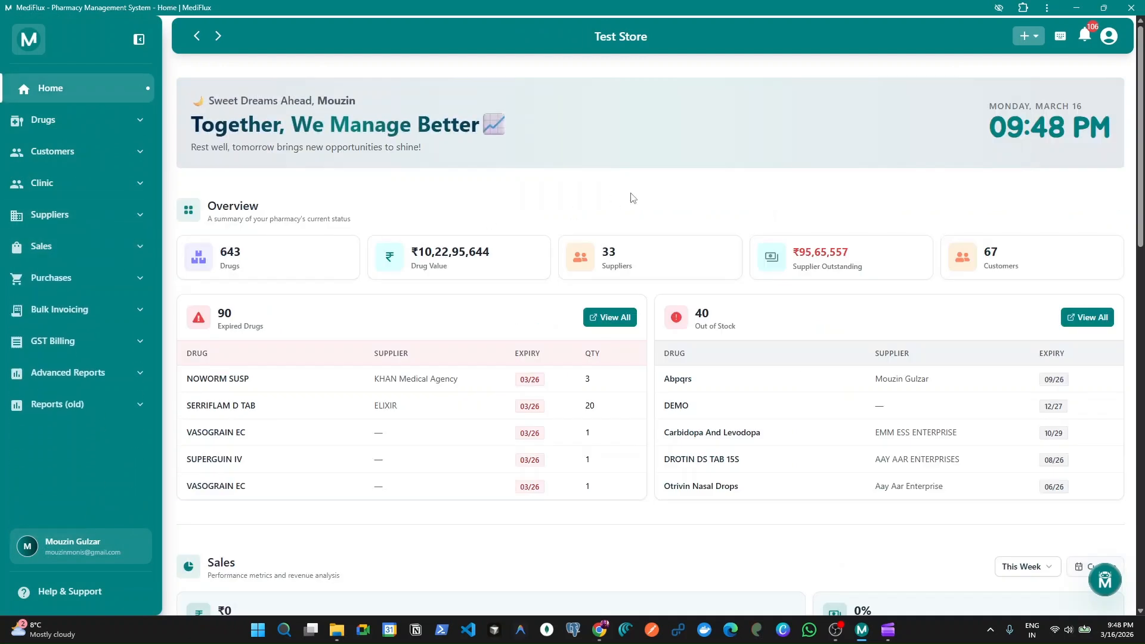
# Open a new Add Sale entry directly from the home page with the keyboard
pyautogui.hotkey('alt', 'space')
pyautogui.press('Escape')
pyautogui.hotkey('alt', 's')
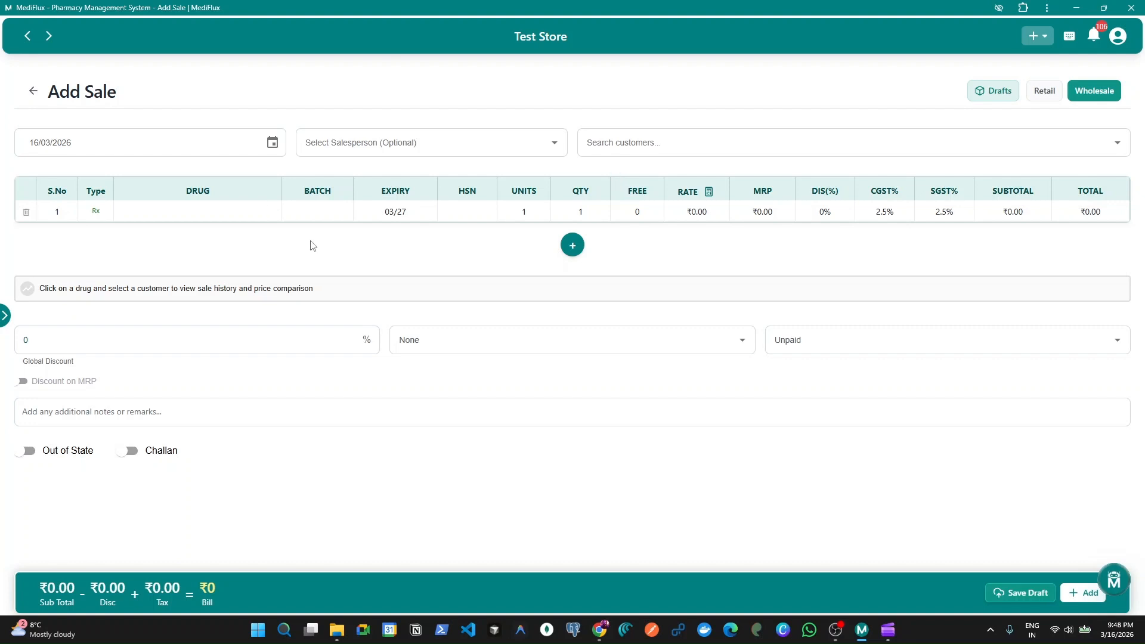
# Try changing the day of the sale date to 12 and set it back to 16
pyautogui.click(31, 147)
pyautogui.click(74, 171)
pyautogui.click(37, 143)
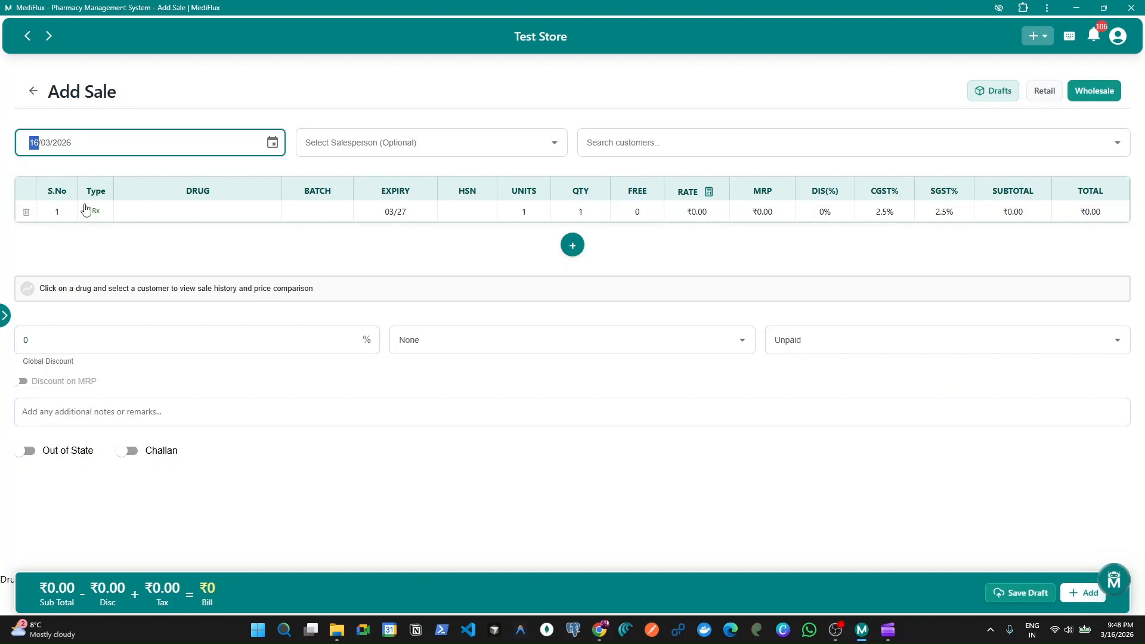
pyautogui.write('12')
pyautogui.press('Left')
pyautogui.write('16')
pyautogui.press('Tab')
pyautogui.press('Tab')
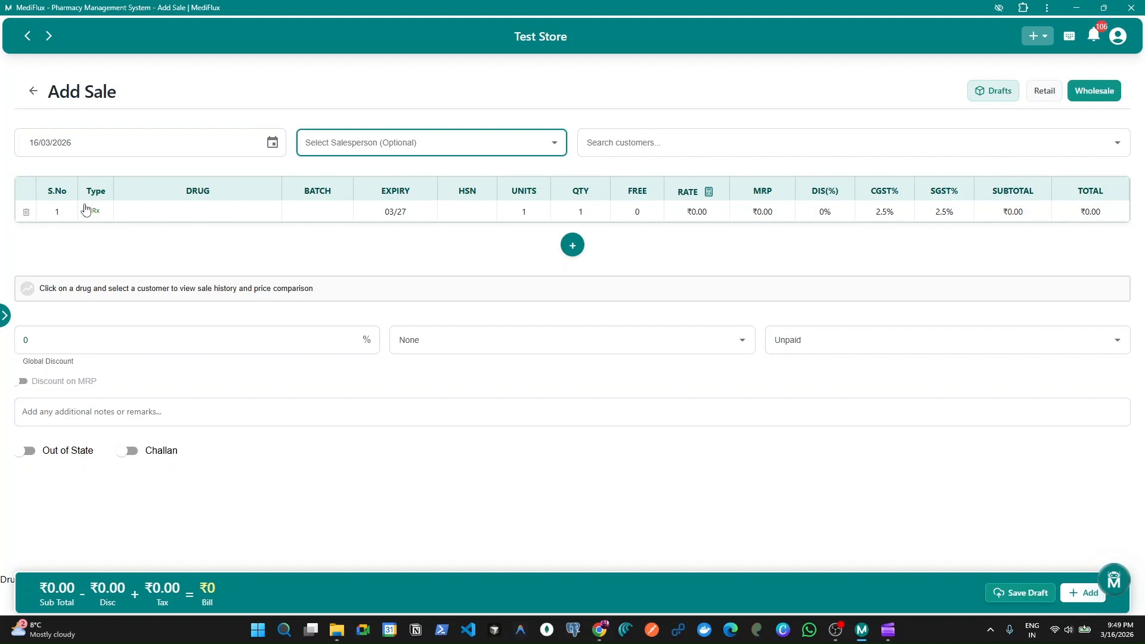
# Assign the only listed salesperson to the sale
pyautogui.press('Down')
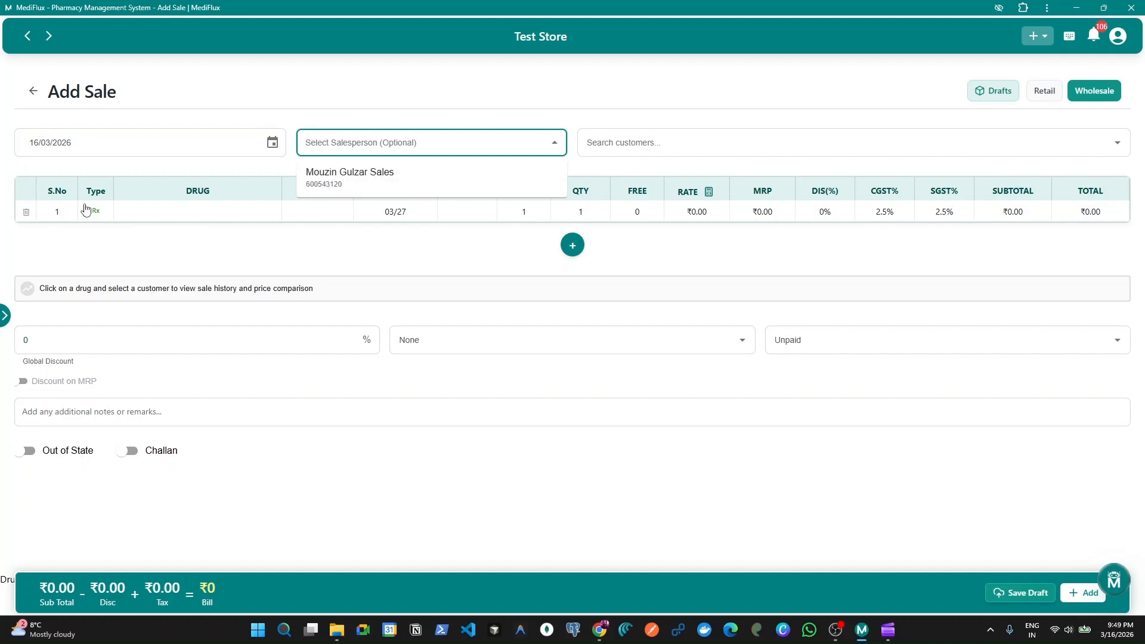
pyautogui.press('Tab')
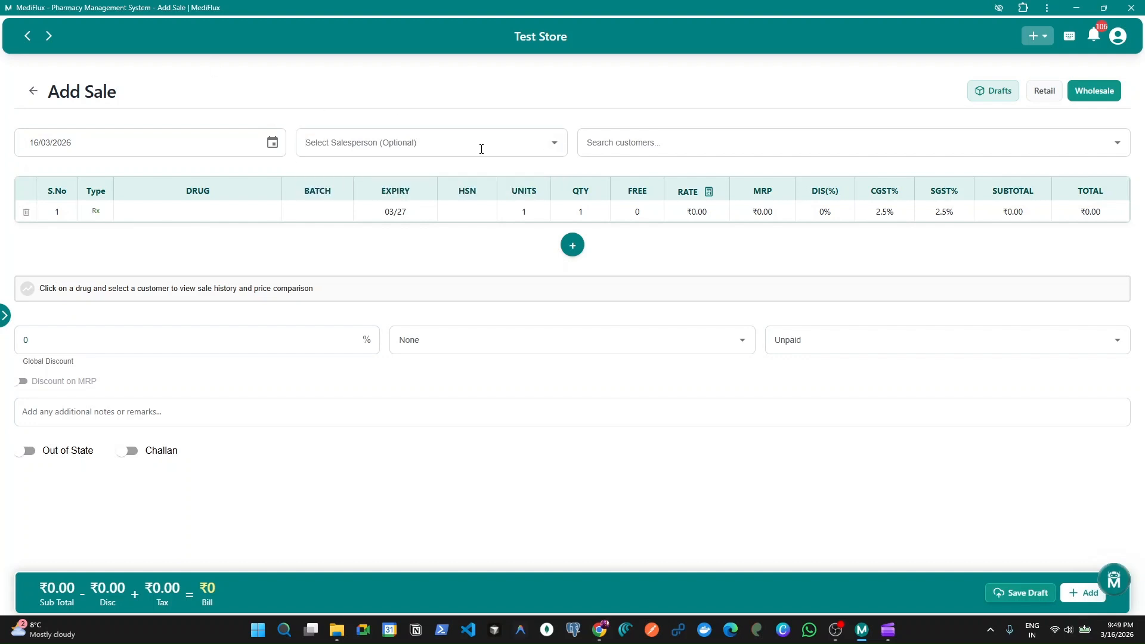
pyautogui.click(427, 148)
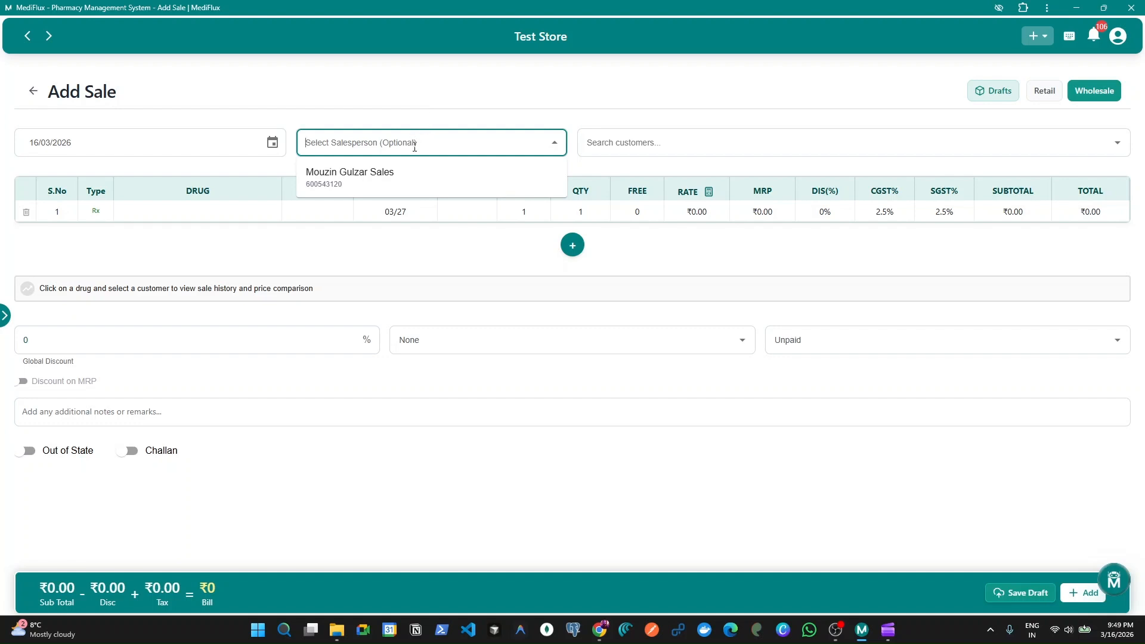
pyautogui.click(457, 120)
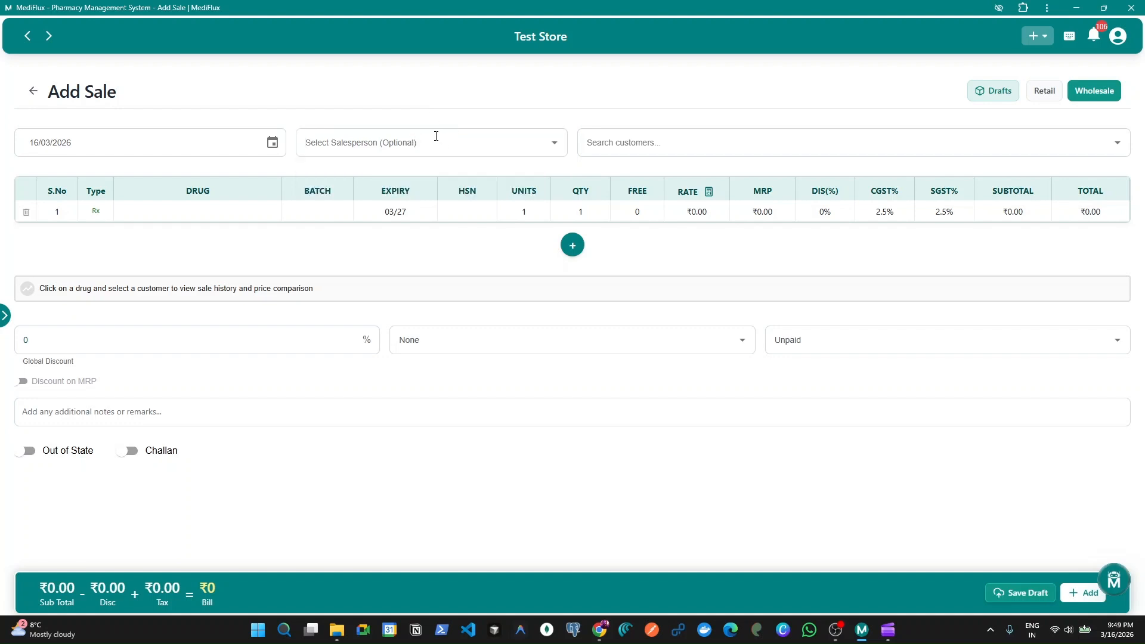
pyautogui.click(436, 136)
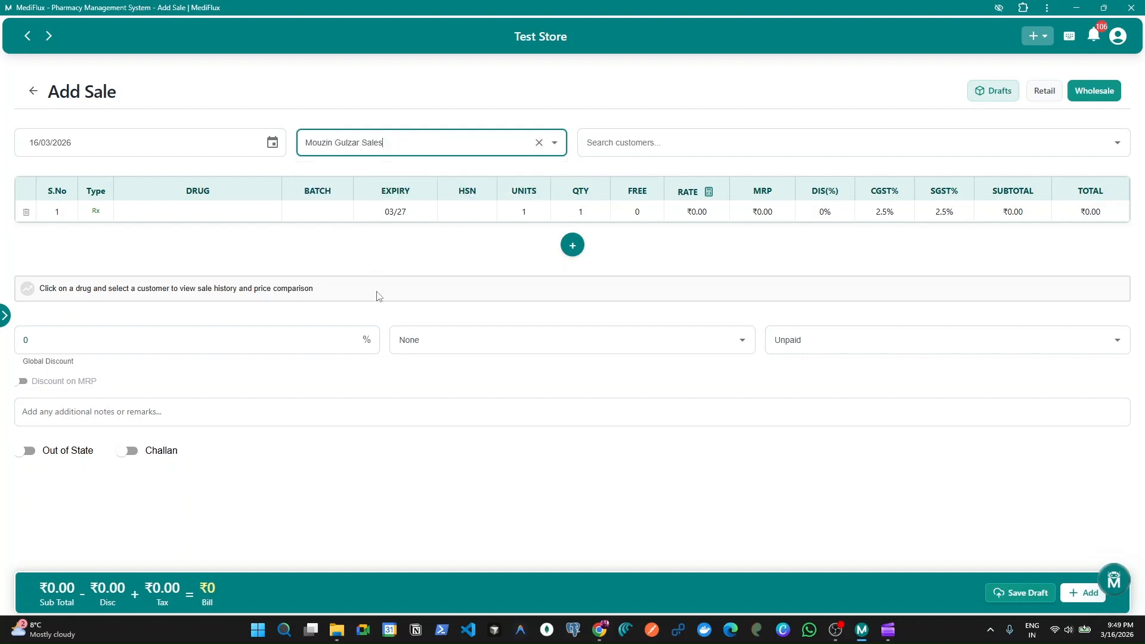
pyautogui.click(365, 179)
# Search the customers by the first letters of a name and browse the matching entries
pyautogui.press('Tab')
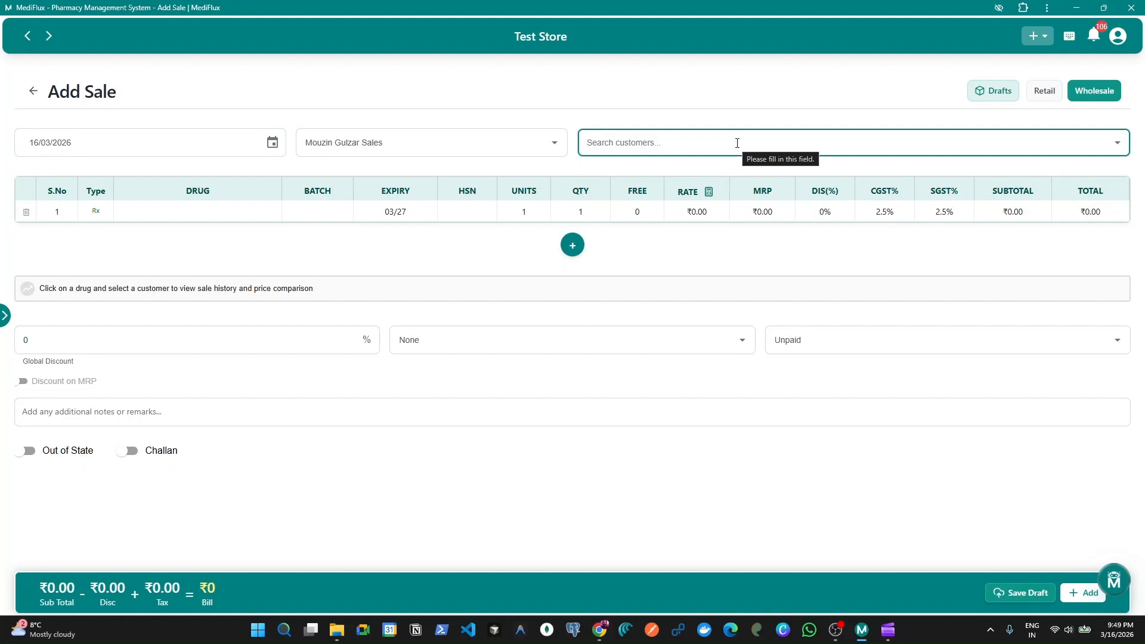
pyautogui.write('mou')
pyautogui.press('Down')
pyautogui.press('Down')
pyautogui.press('Down')
pyautogui.press('Down')
pyautogui.press('Down')
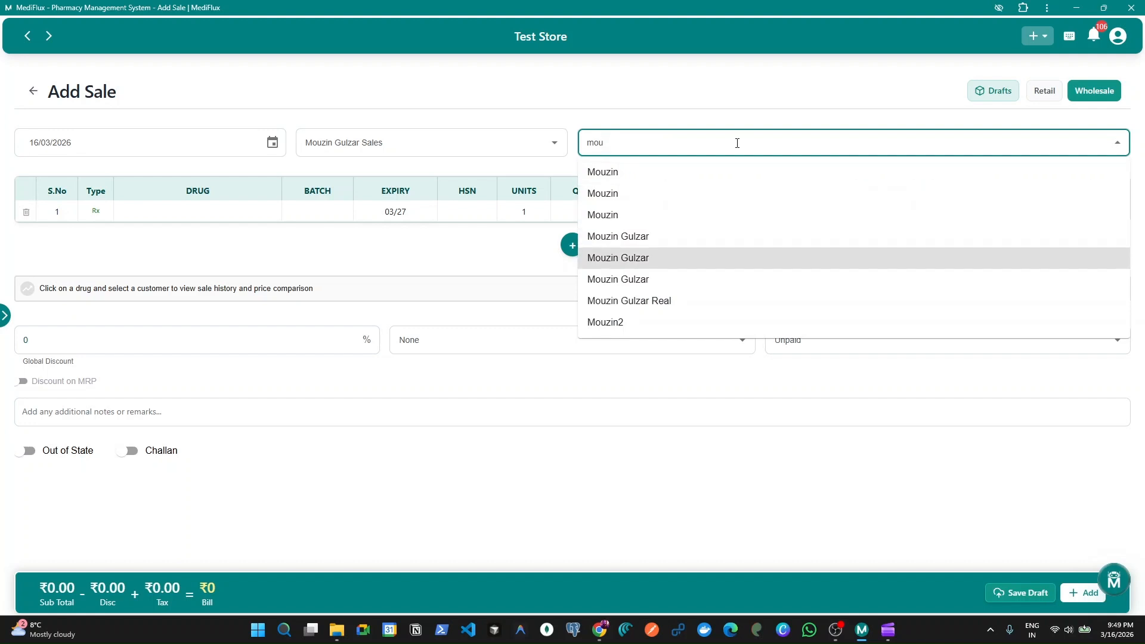
# Search the customers for "test" and select Test Customer for the sale
pyautogui.hotkey('ctrl', 'a')
pyautogui.write('tews')
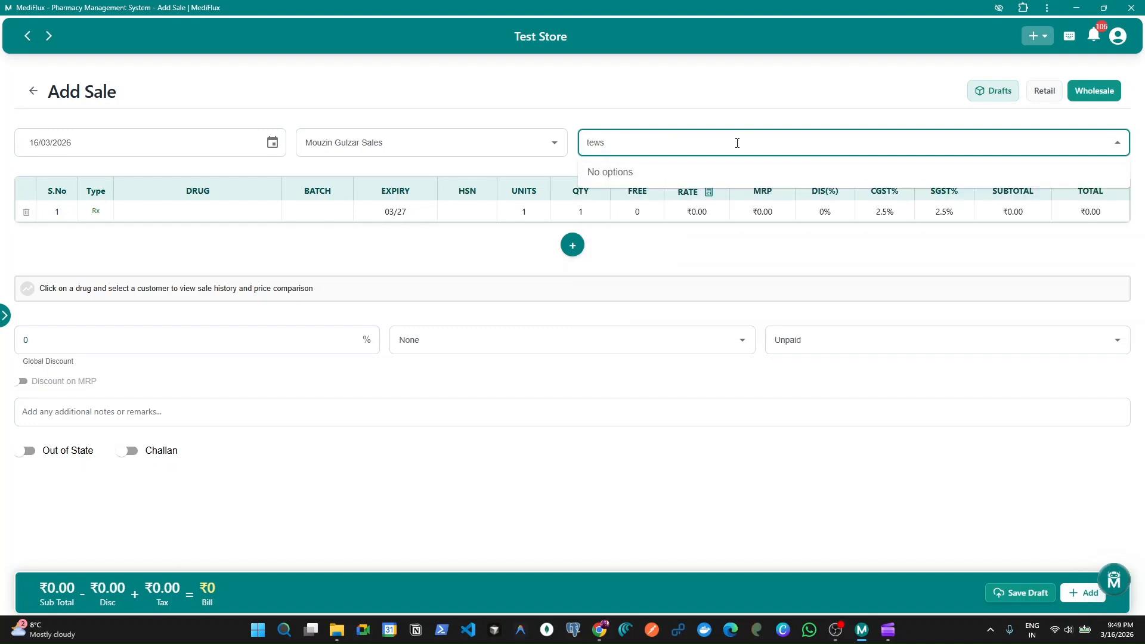
pyautogui.press('BackSpace')
pyautogui.press('BackSpace')
pyautogui.write('st')
pyautogui.press('Down')
pyautogui.press('Down')
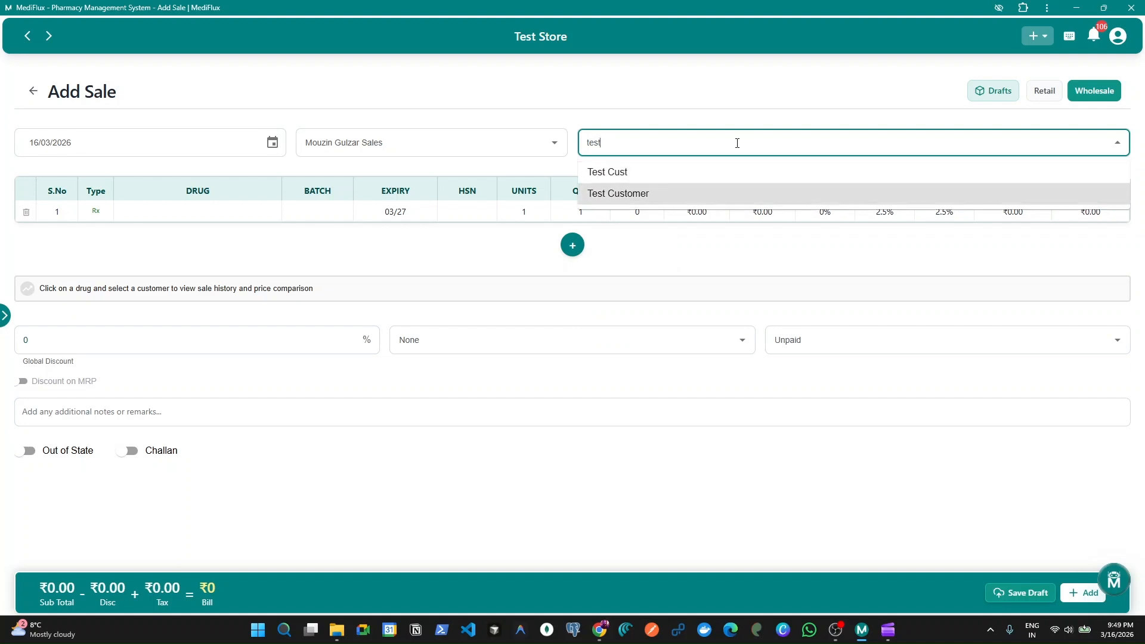
pyautogui.press('Return')
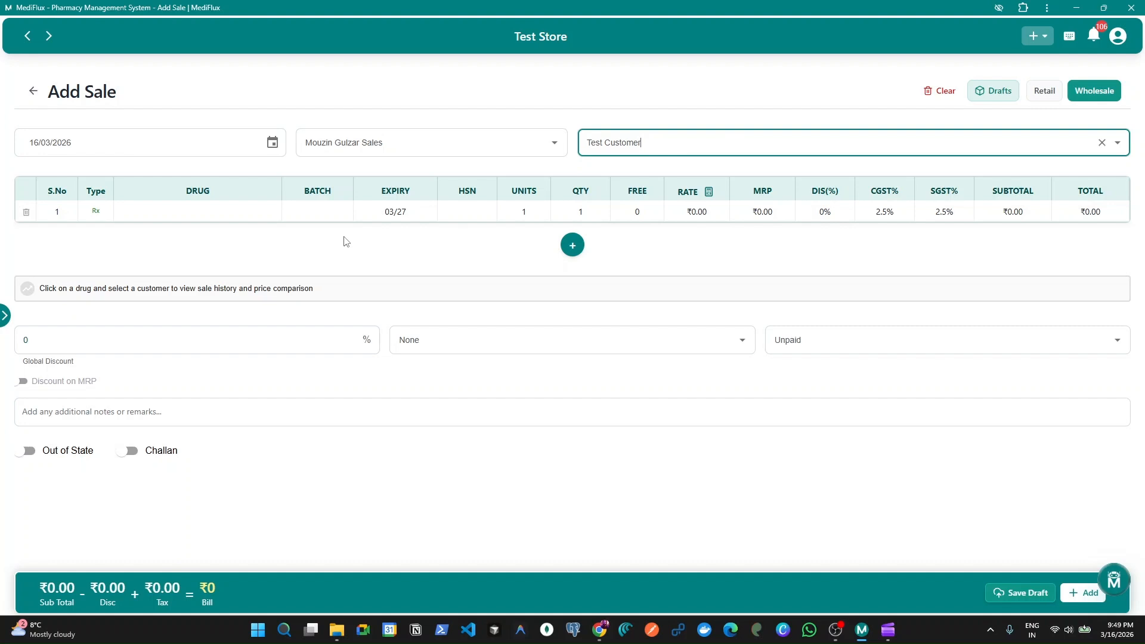
# Search the drugs for "amox" in the first item row and browse the matching entries
pyautogui.click(223, 209)
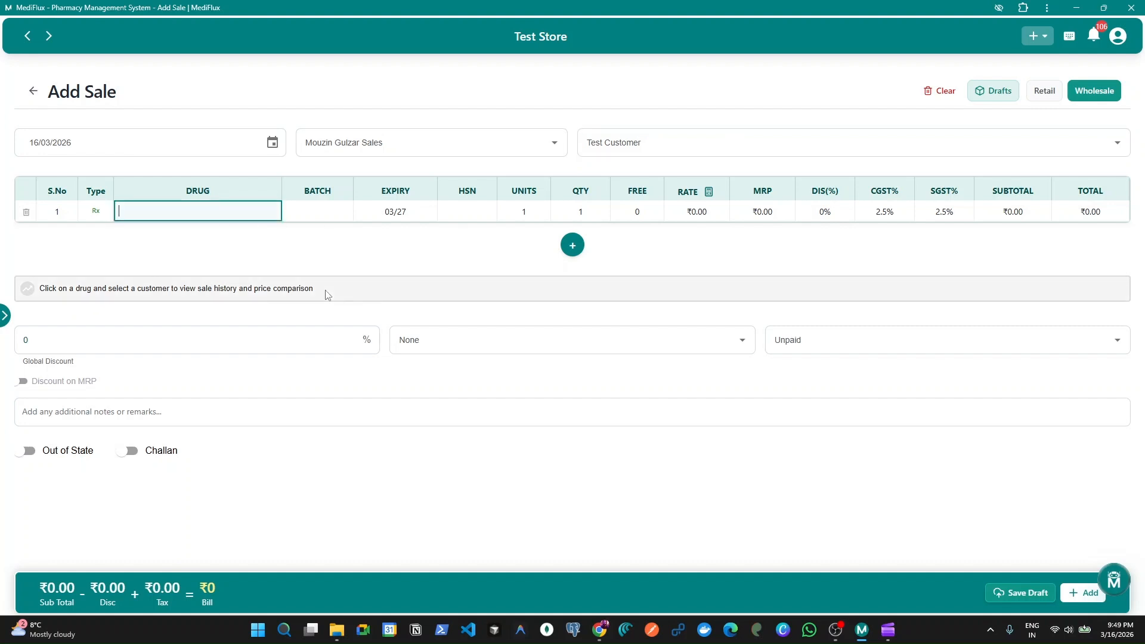
pyautogui.write('amox')
pyautogui.press('Down')
pyautogui.press('Down')
pyautogui.press('Down')
pyautogui.press('Down')
pyautogui.press('Down')
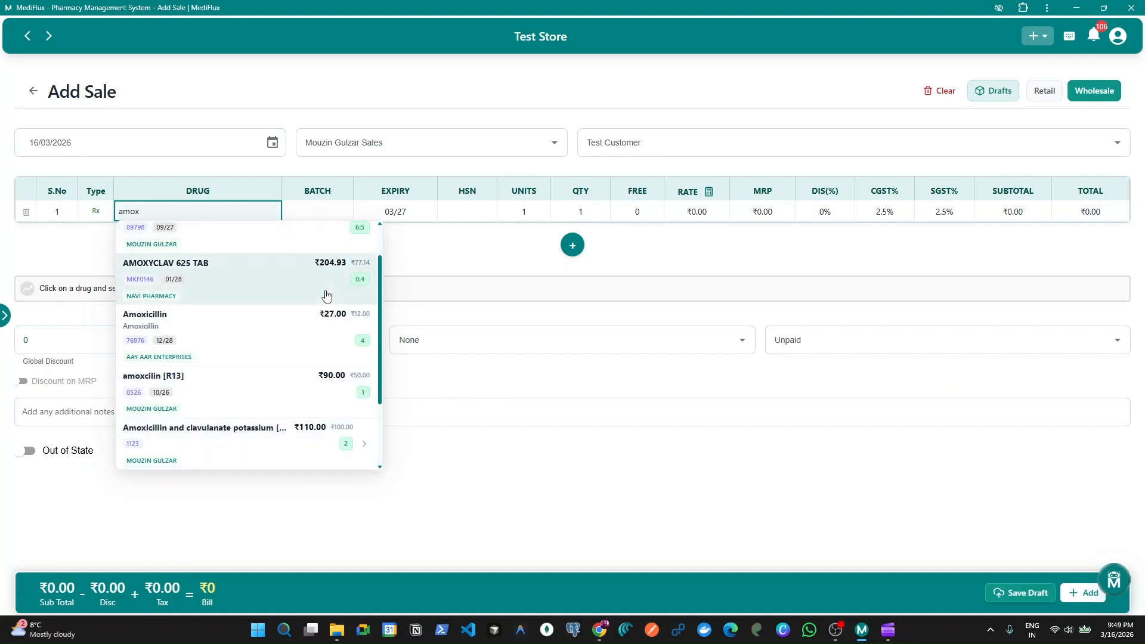
pyautogui.press('Down')
pyautogui.press('Down')
pyautogui.press('Down')
pyautogui.press('Down')
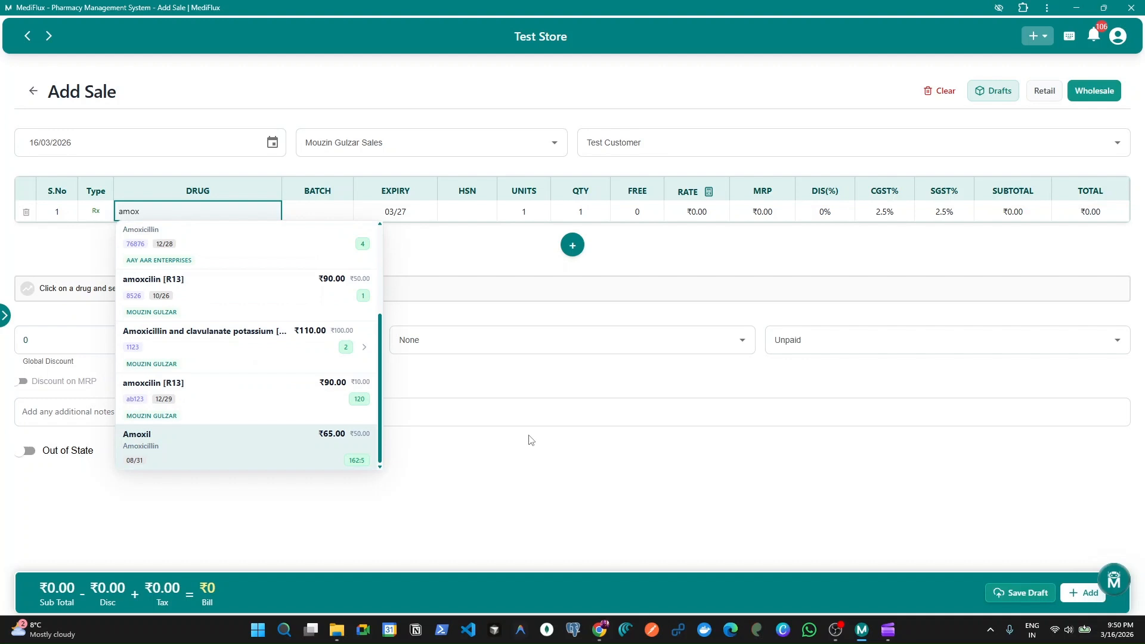
# Cycle through the "amox" matches again to compare their batches, expiry dates, prices and stock
pyautogui.press('Up')
pyautogui.press('Up')
pyautogui.press('Up')
pyautogui.press('Down')
pyautogui.press('Down')
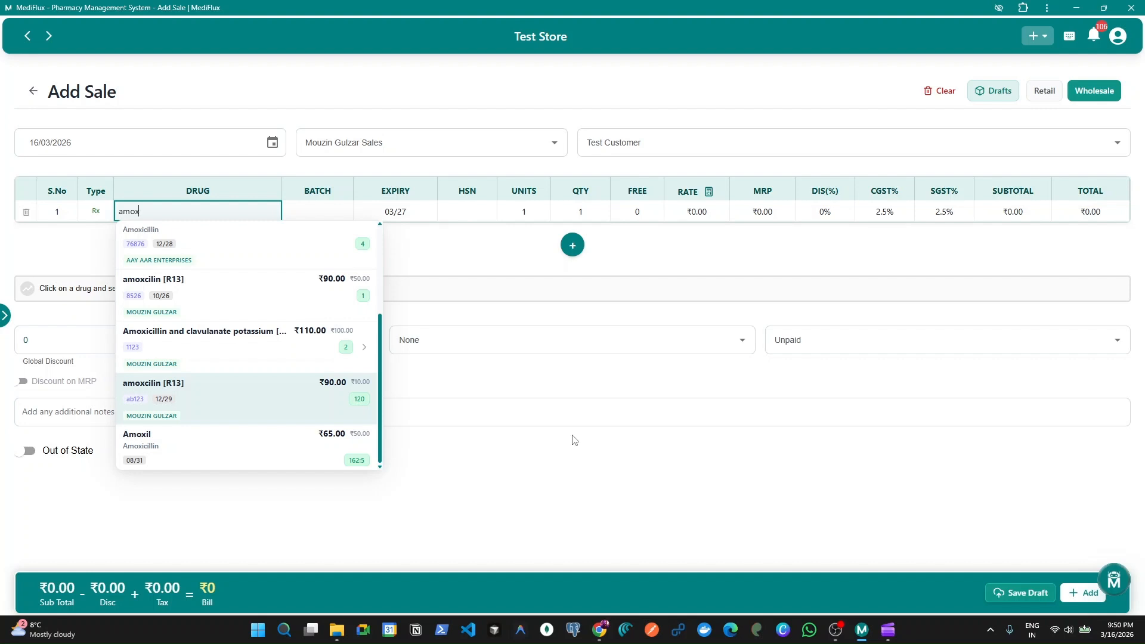
pyautogui.press('Down')
pyautogui.press('Down')
pyautogui.press('Down')
pyautogui.press('Down')
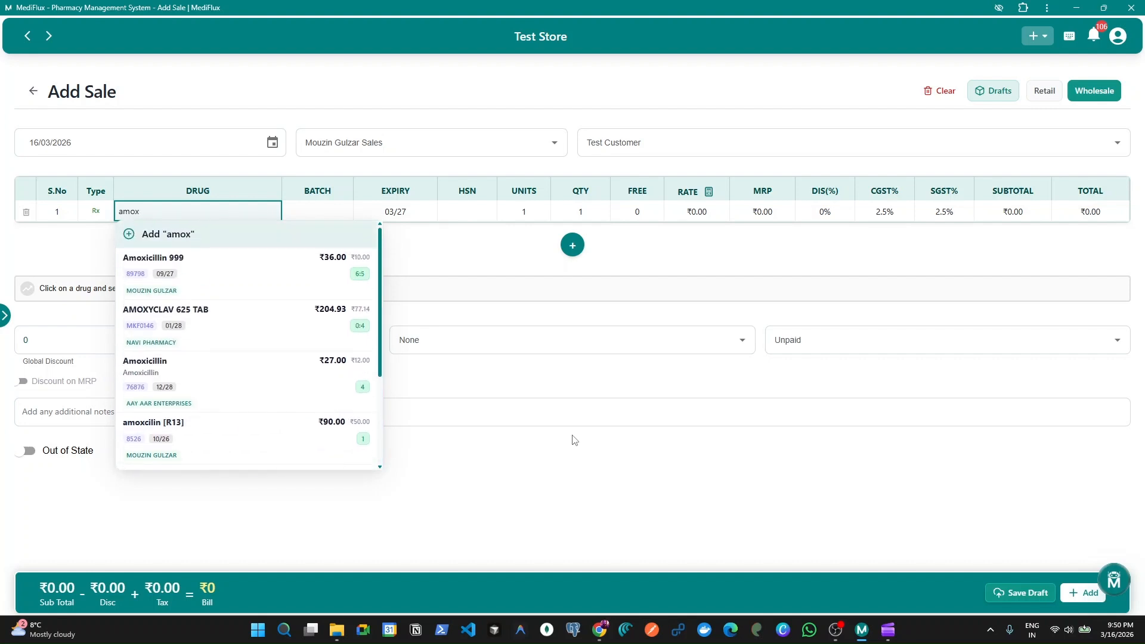
pyautogui.press('Up')
pyautogui.press('Down')
pyautogui.press('Down')
pyautogui.press('Down')
pyautogui.press('Down')
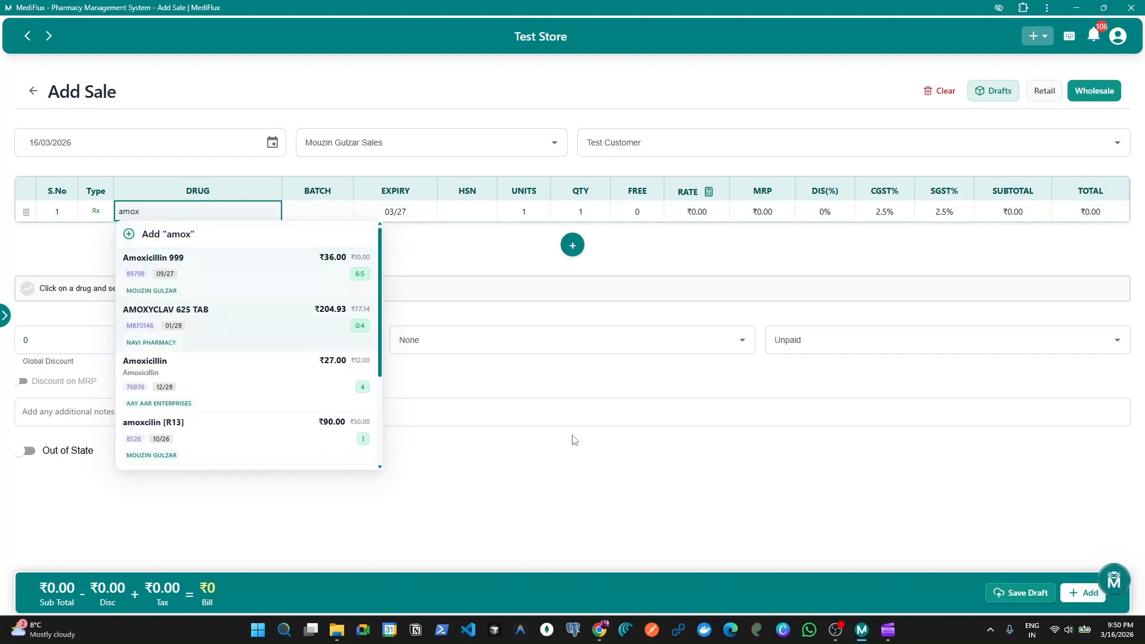
pyautogui.press('Down')
pyautogui.press('Down')
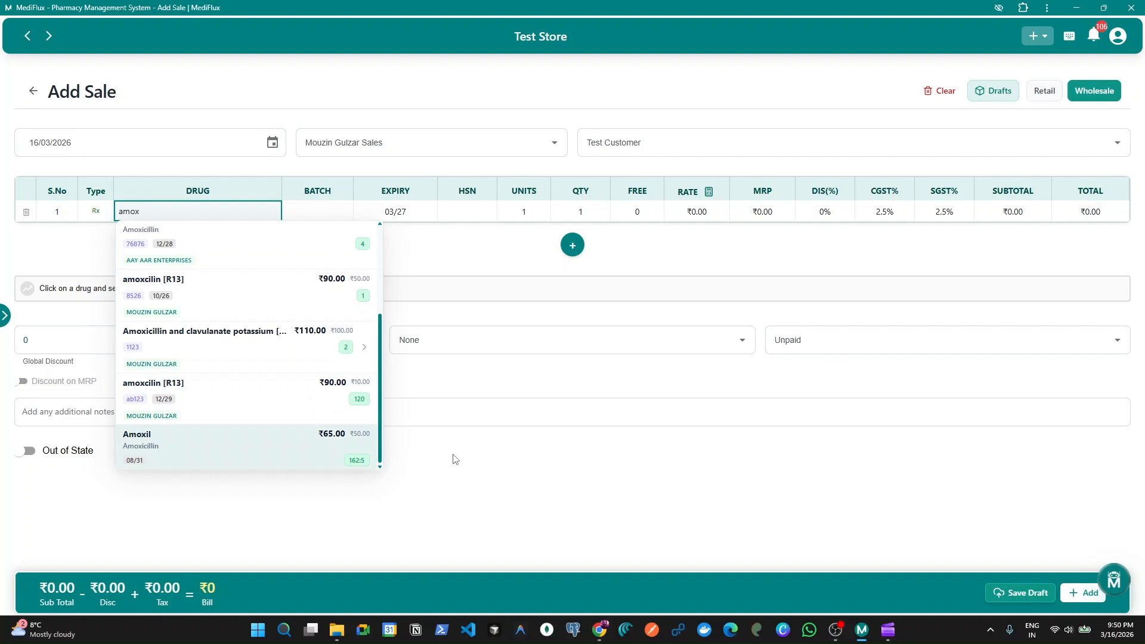
# Examine the batch variations of Amoxicillin and clavulanate potassium and switch between its two expiry options
pyautogui.press('Up')
pyautogui.press('Up')
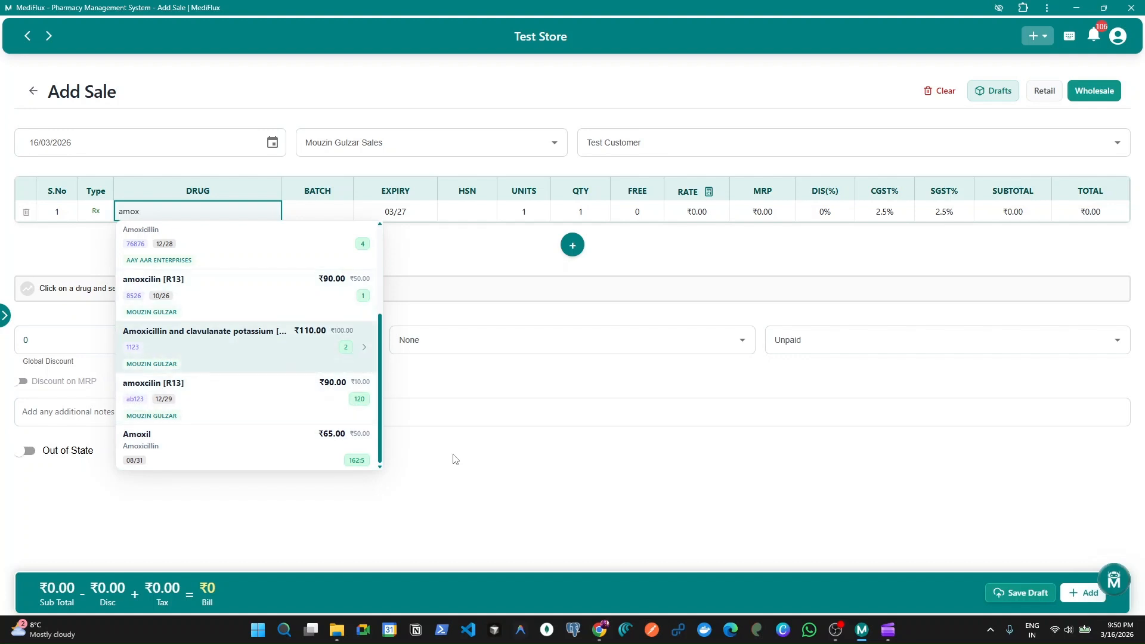
pyautogui.press('Right')
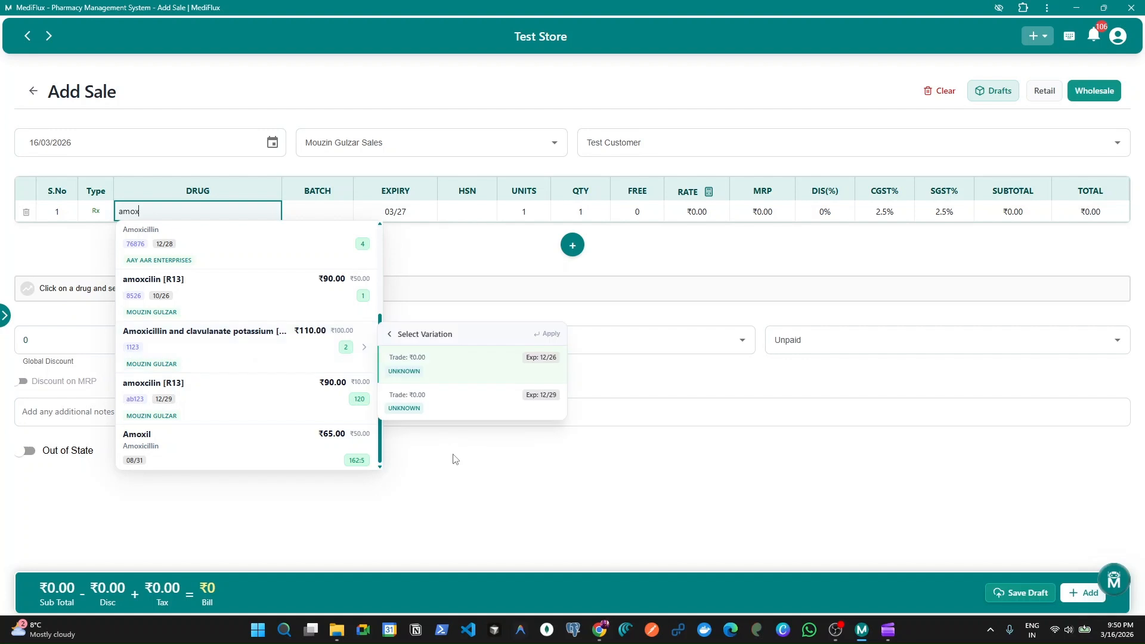
pyautogui.press('Left')
pyautogui.press('Right')
pyautogui.press('Left')
pyautogui.press('Down')
pyautogui.press('Up')
pyautogui.press('Right')
pyautogui.press('Down')
pyautogui.press('Up')
pyautogui.press('Down')
pyautogui.press('Up')
pyautogui.press('Left')
pyautogui.press('Down')
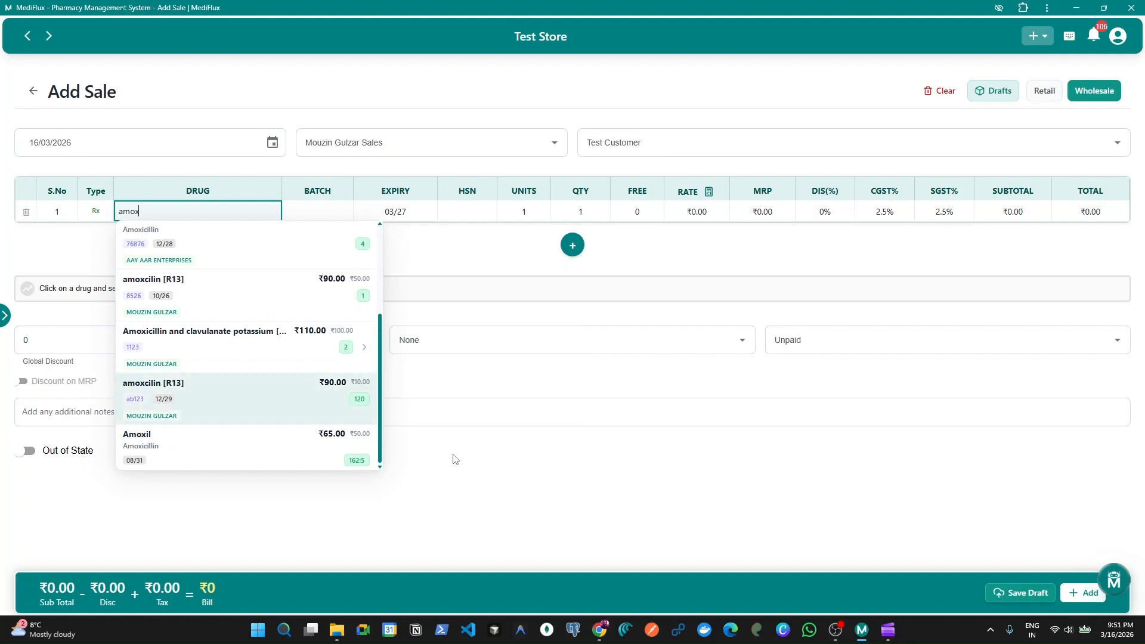
pyautogui.press('Up')
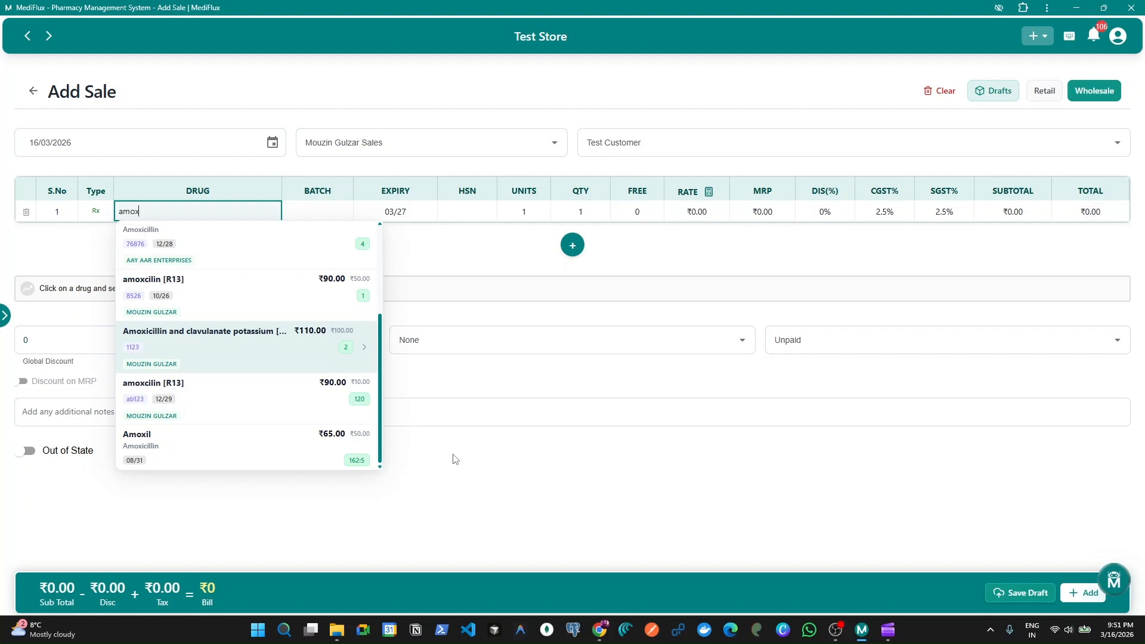
pyautogui.press('Right')
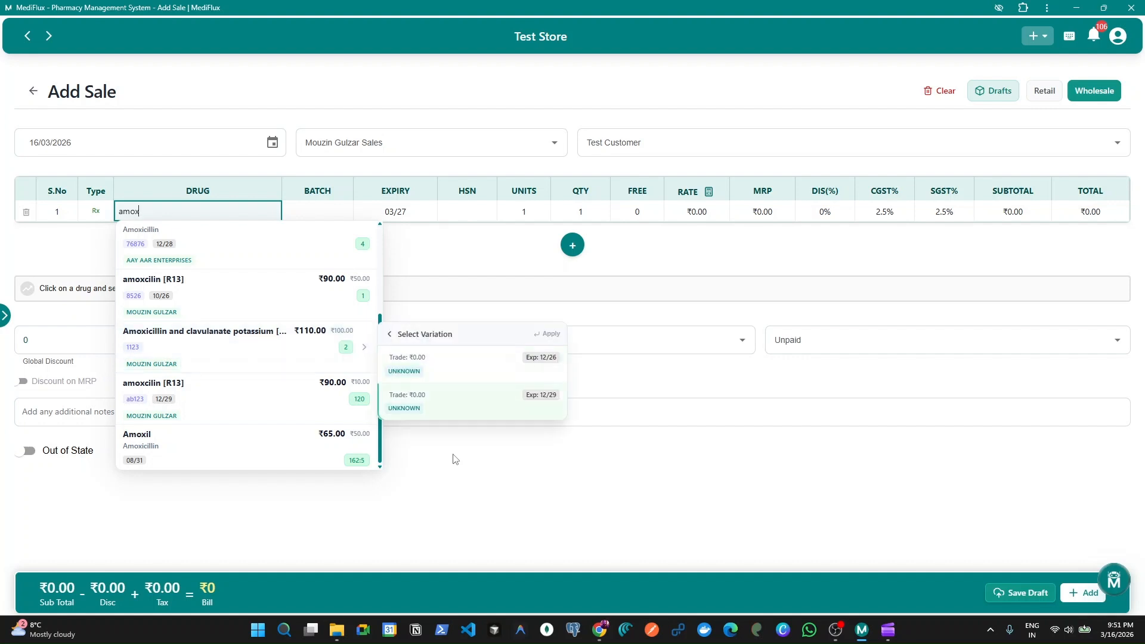
# Leave the variations and select amoxcilin batch ab123, expiring 12/29, for the first item row
pyautogui.press('Left')
pyautogui.press('Up')
pyautogui.press('Down')
pyautogui.press('Up')
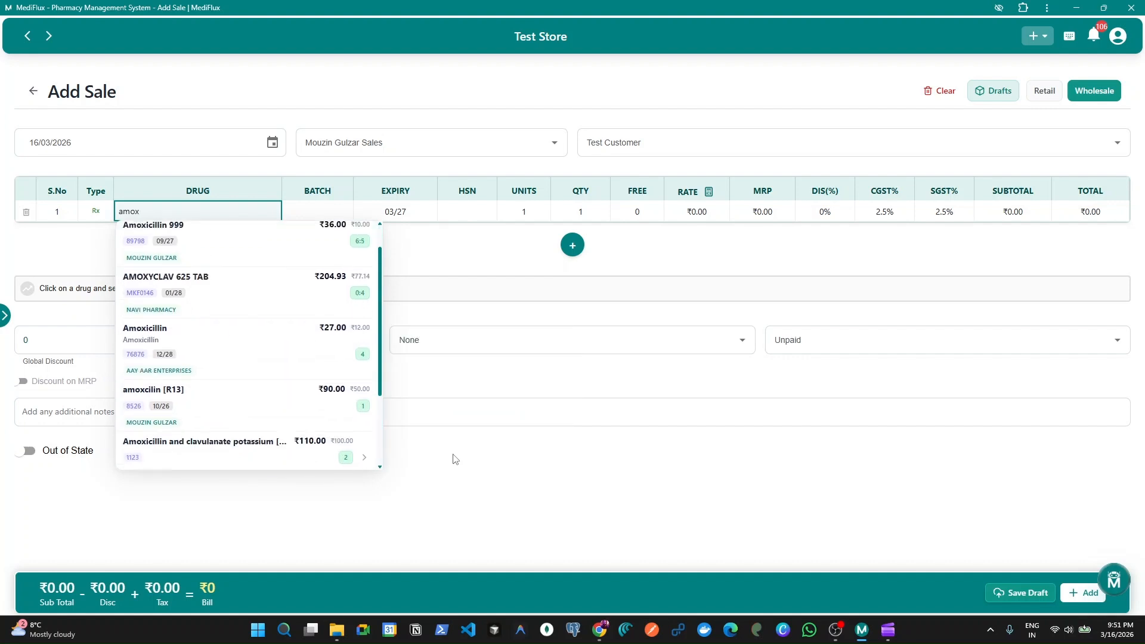
pyautogui.press('Up')
pyautogui.press('Return')
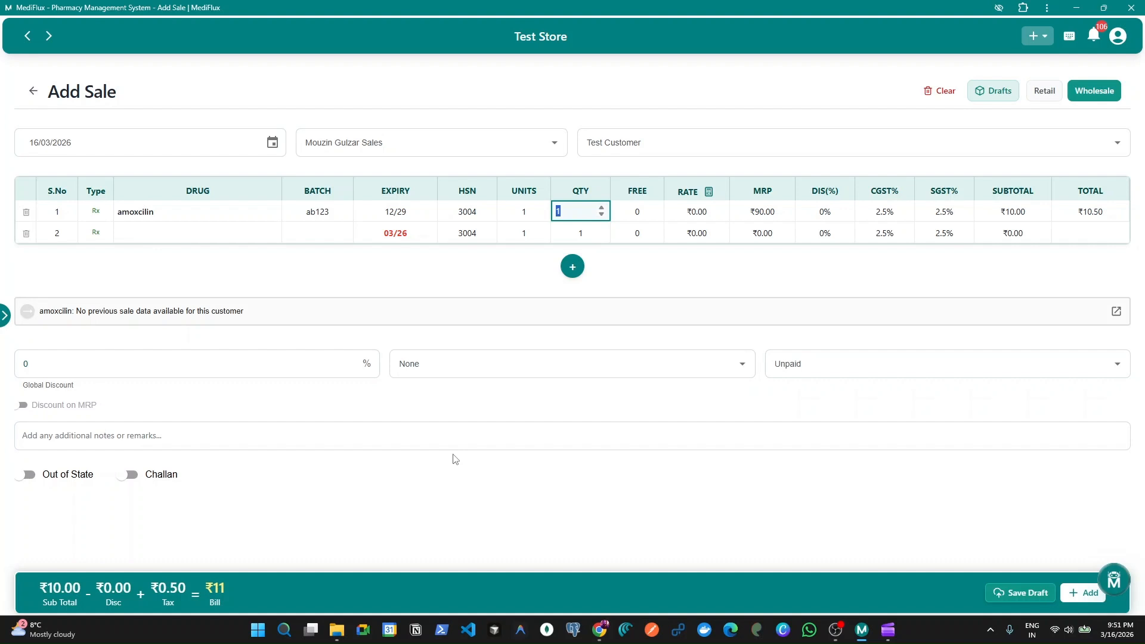
# Search the first row's drug for "amox" again and reselect amoxcilin batch ab123
pyautogui.hotkey('shift', 'Tab')
pyautogui.press('Tab')
pyautogui.hotkey('shift', 'Tab')
pyautogui.write('amox')
pyautogui.press('Down')
pyautogui.press('Down')
pyautogui.press('Down')
pyautogui.press('Down')
pyautogui.press('Down')
pyautogui.press('Down')
pyautogui.press('Down')
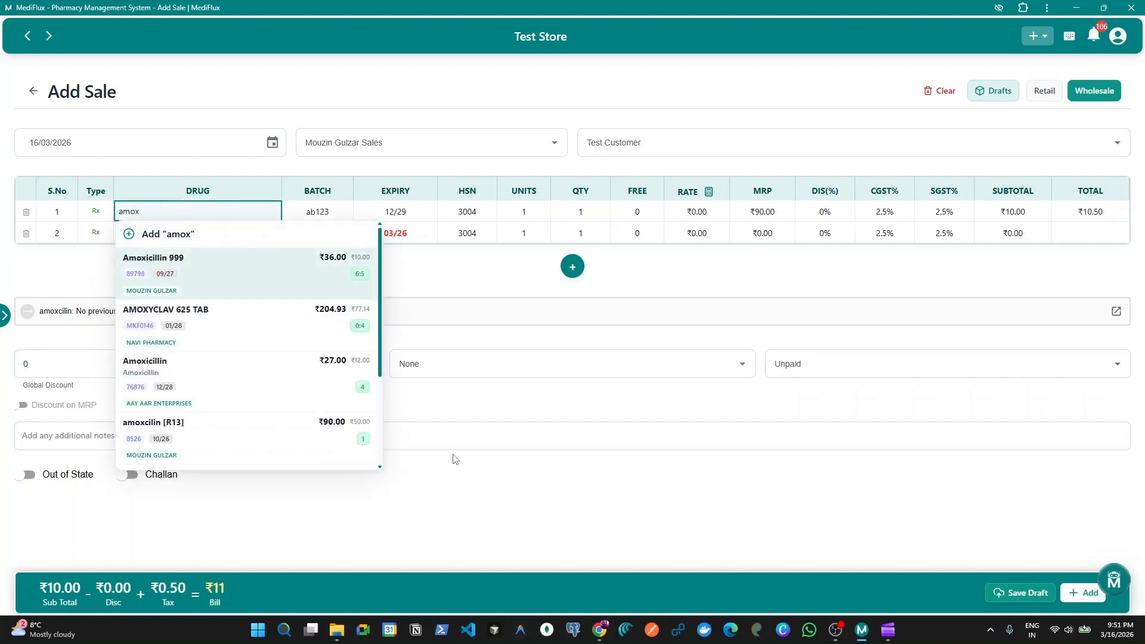
pyautogui.press('Up')
pyautogui.press('Return')
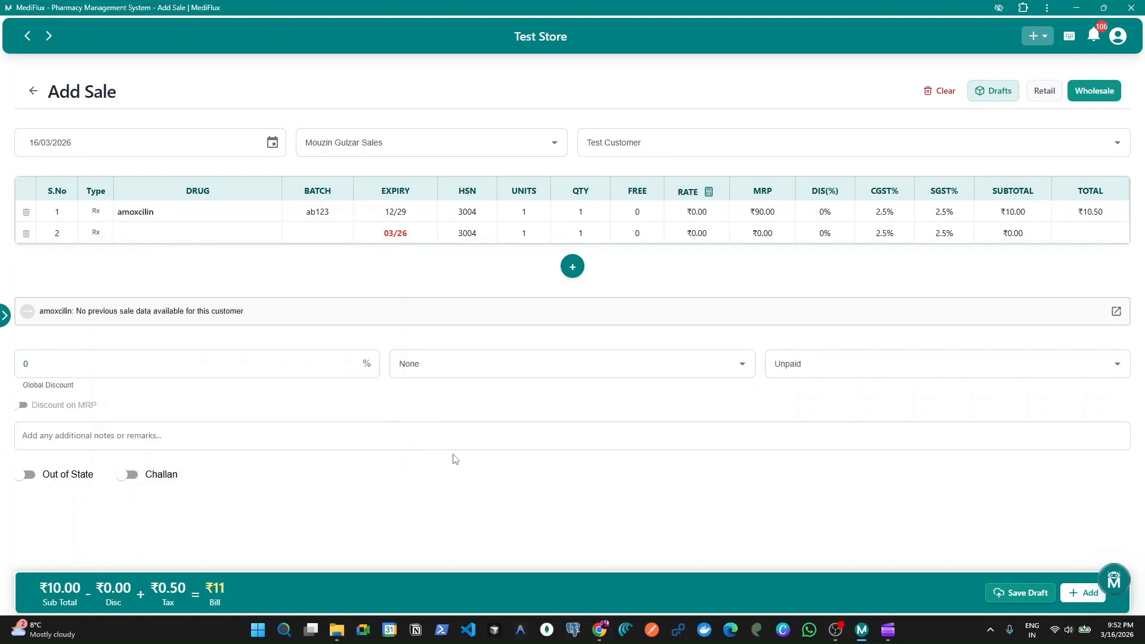
# Set the amoxcilin row's quantity to 15, free quantity to 5 and rate to 15, keeping its MRP, discount and tax values
pyautogui.write('15')
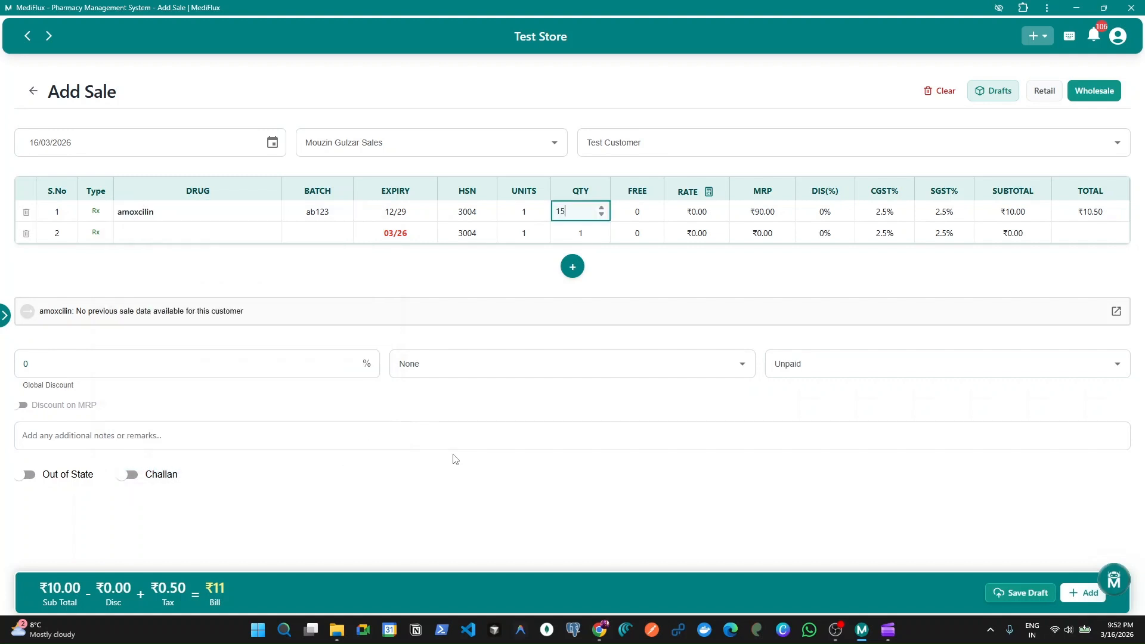
pyautogui.press('Tab')
pyautogui.write('56')
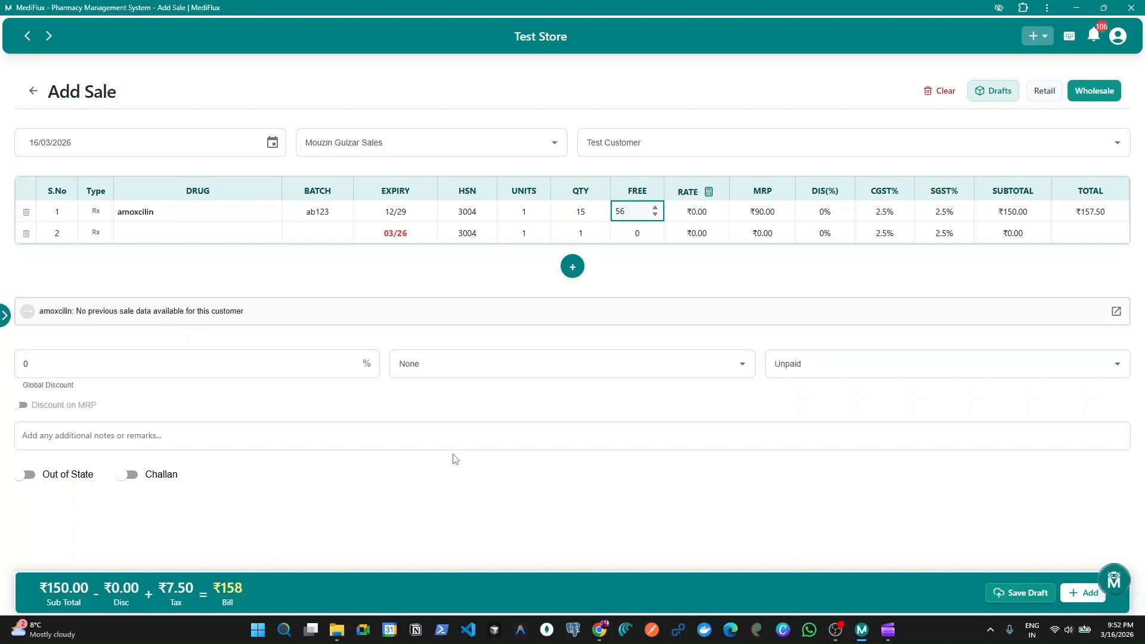
pyautogui.press('BackSpace')
pyautogui.press('Tab')
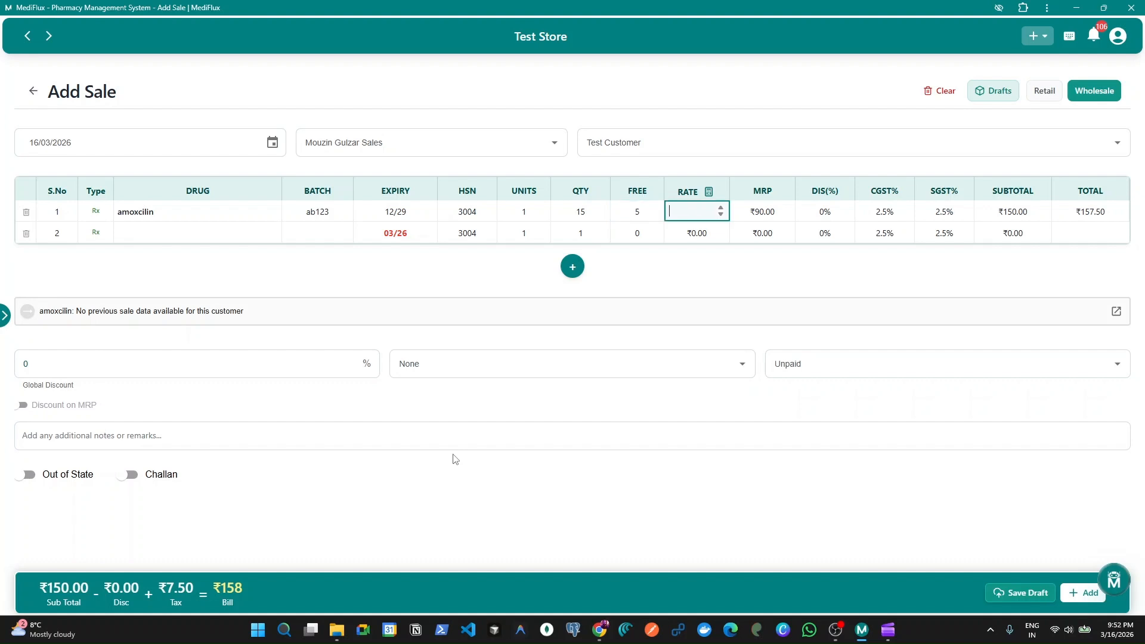
pyautogui.write('15')
pyautogui.press('Tab')
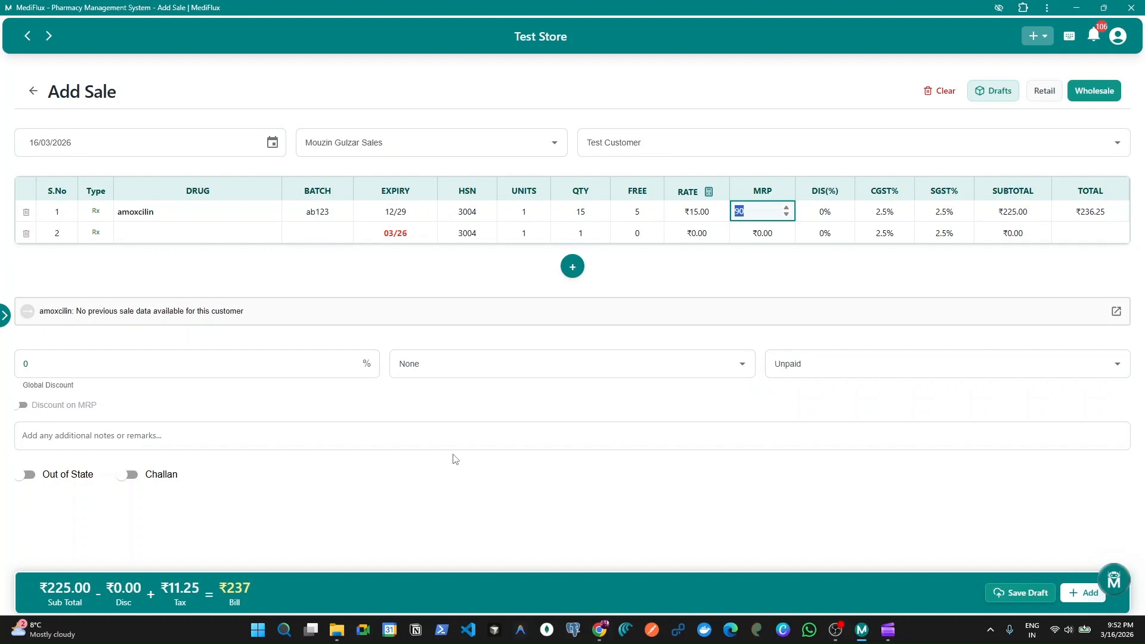
pyautogui.press('Tab')
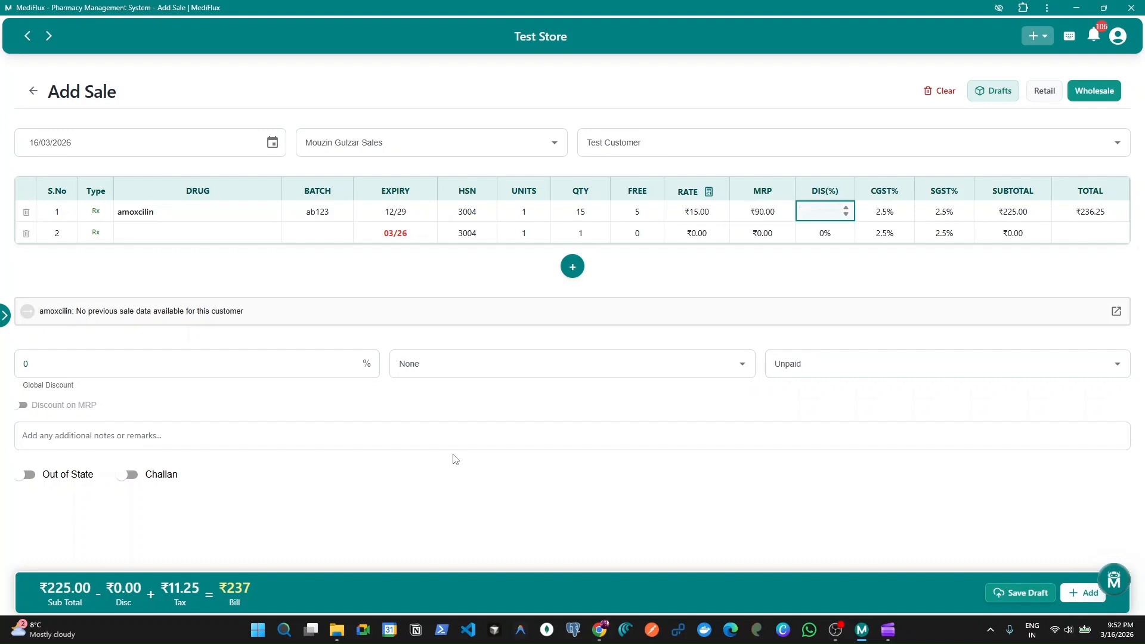
pyautogui.press('Tab')
pyautogui.press('Tab')
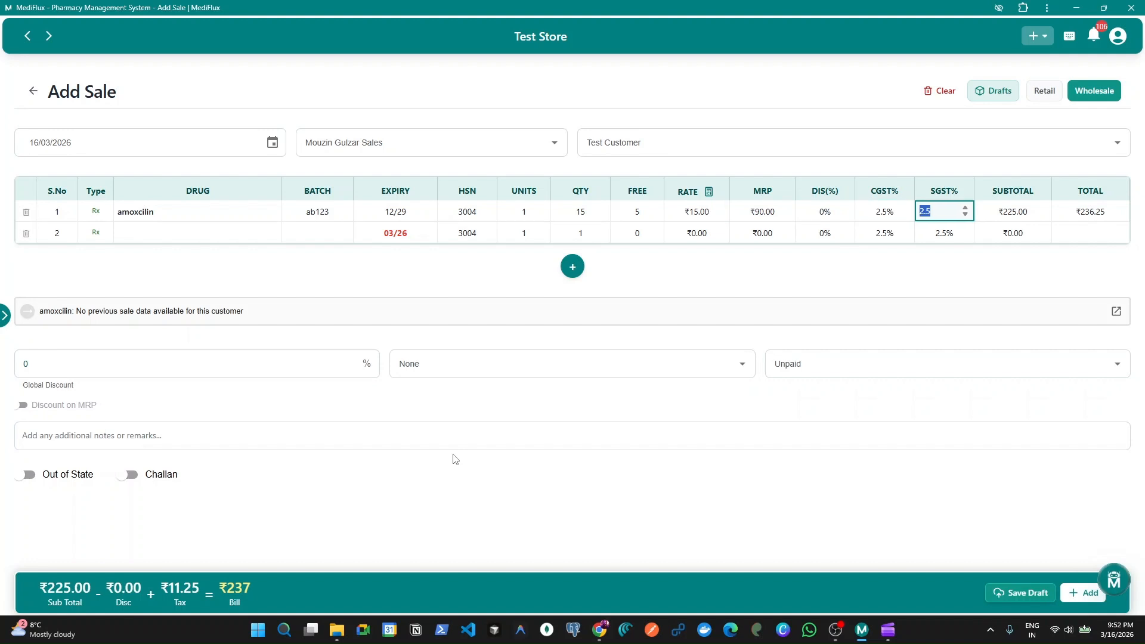
pyautogui.hotkey('shift', 'Tab')
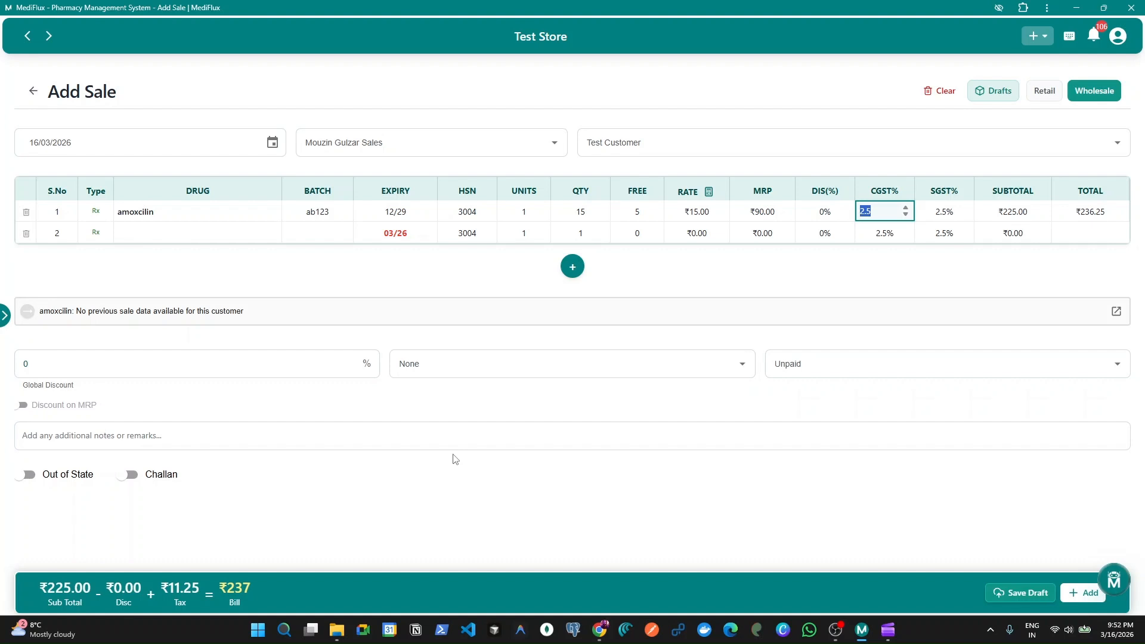
pyautogui.press('Tab')
pyautogui.press('Tab')
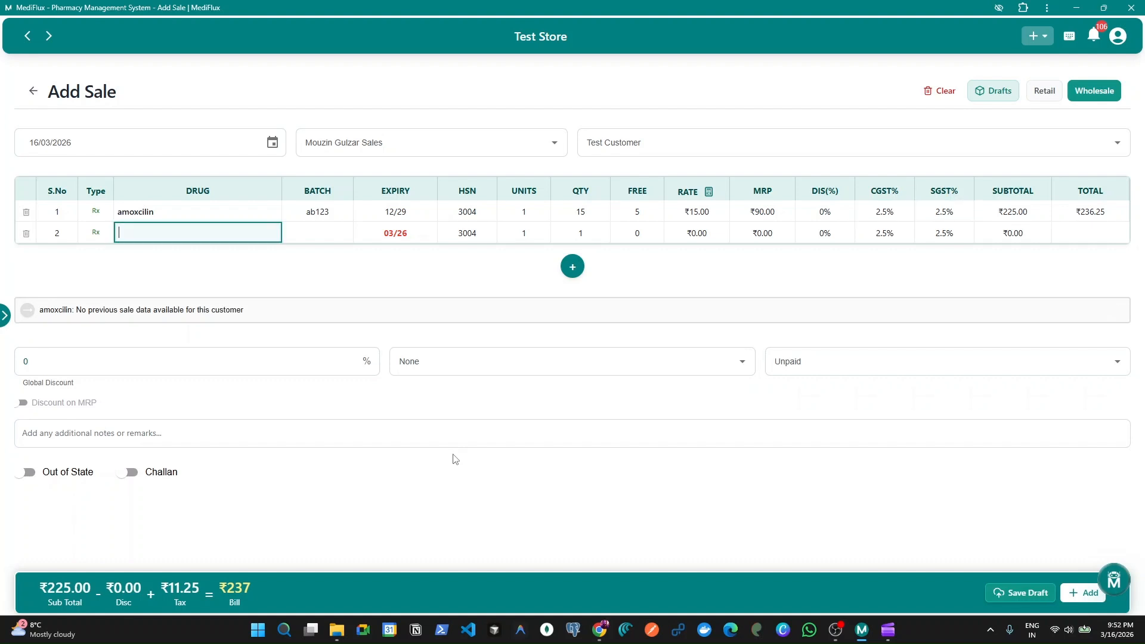
# Search the drugs for "calp" in the second row and select CALPOL DROPS
pyautogui.write('calp')
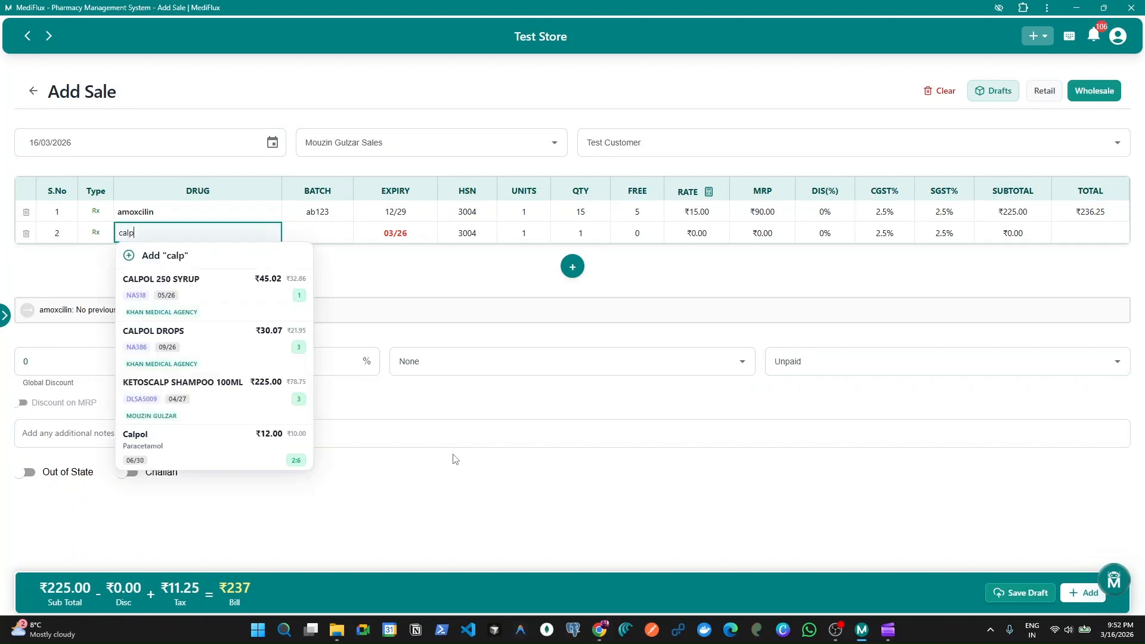
pyautogui.press('Down')
pyautogui.press('Down')
pyautogui.press('Down')
pyautogui.press('Down')
pyautogui.press('Down')
pyautogui.press('Down')
pyautogui.press('Down')
pyautogui.press('Down')
pyautogui.press('Down')
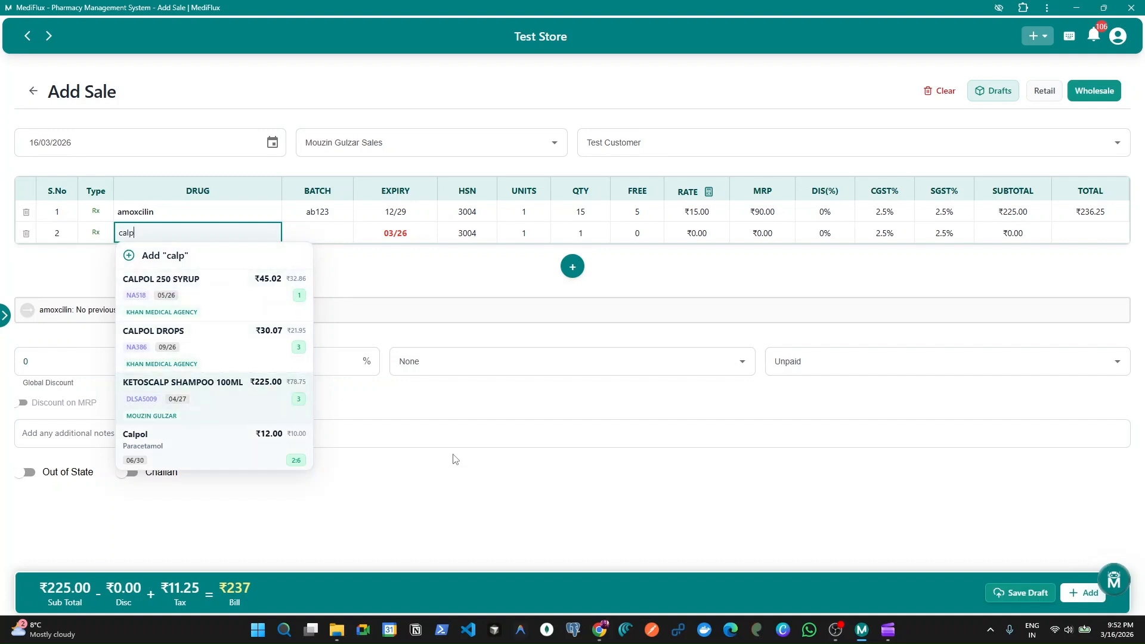
pyautogui.press('Down')
pyautogui.press('Down')
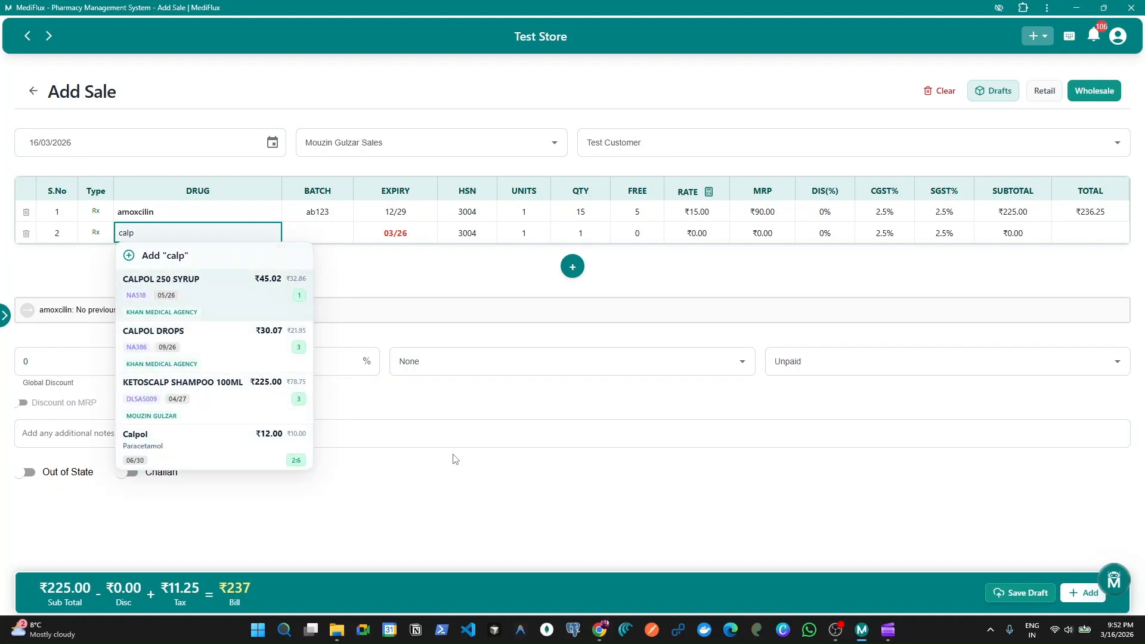
pyautogui.press('Down')
pyautogui.press('Return')
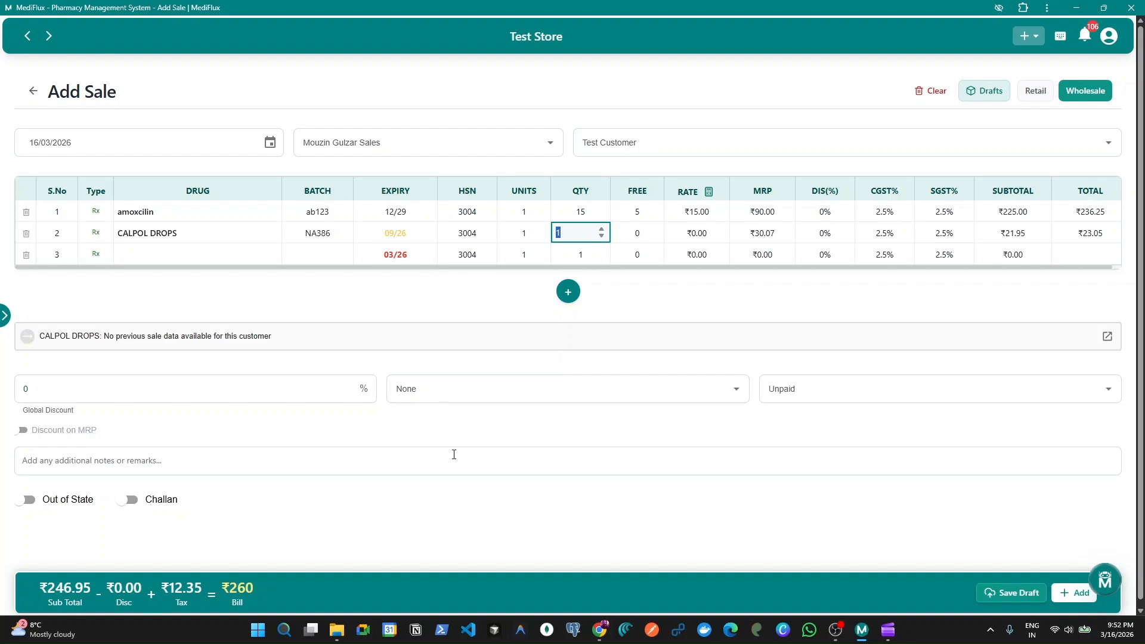
# Set the CALPOL DROPS quantity to 2 and free quantity to 1, and continue to the third row
pyautogui.write('2')
pyautogui.press('Tab')
pyautogui.write('1')
pyautogui.press('Tab')
pyautogui.press('Tab')
pyautogui.press('Tab')
pyautogui.press('Tab')
pyautogui.press('Tab')
pyautogui.press('Tab')
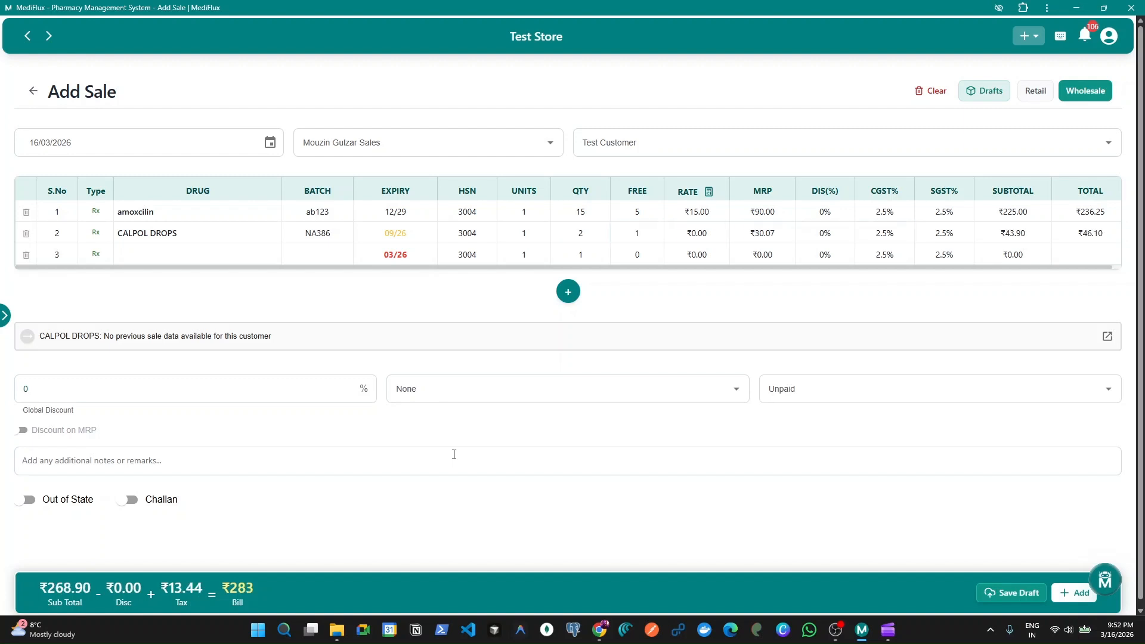
# Search the drugs for "glu" in the third row, select GLUCONORM 850 and set its quantity to 5
pyautogui.write('glu')
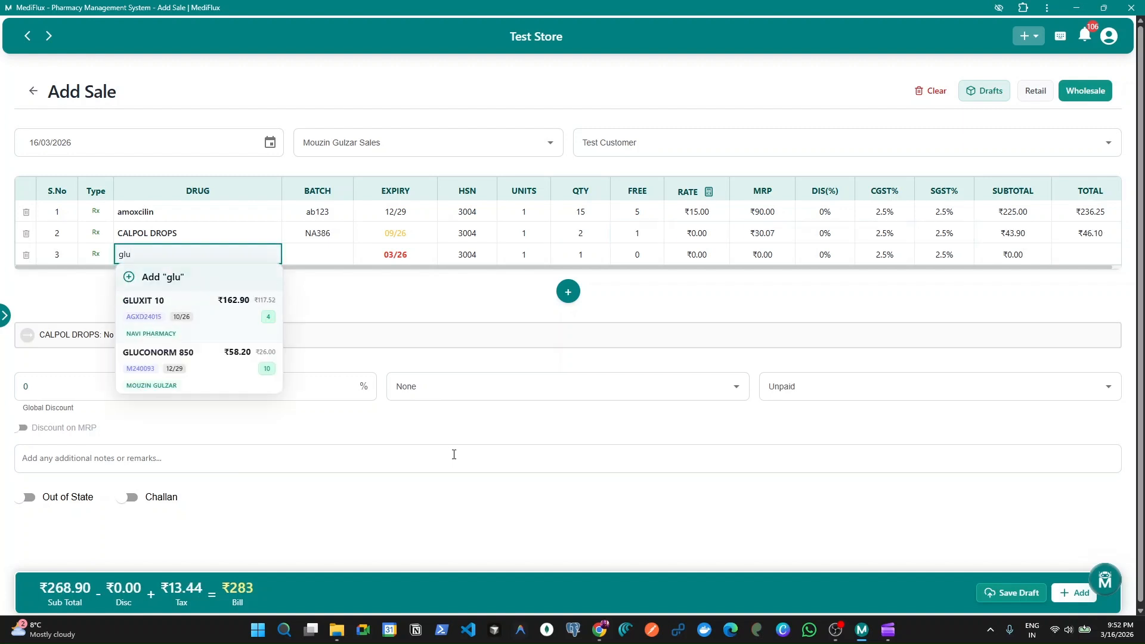
pyautogui.press('Down')
pyautogui.press('Down')
pyautogui.press('Return')
pyautogui.write('5')
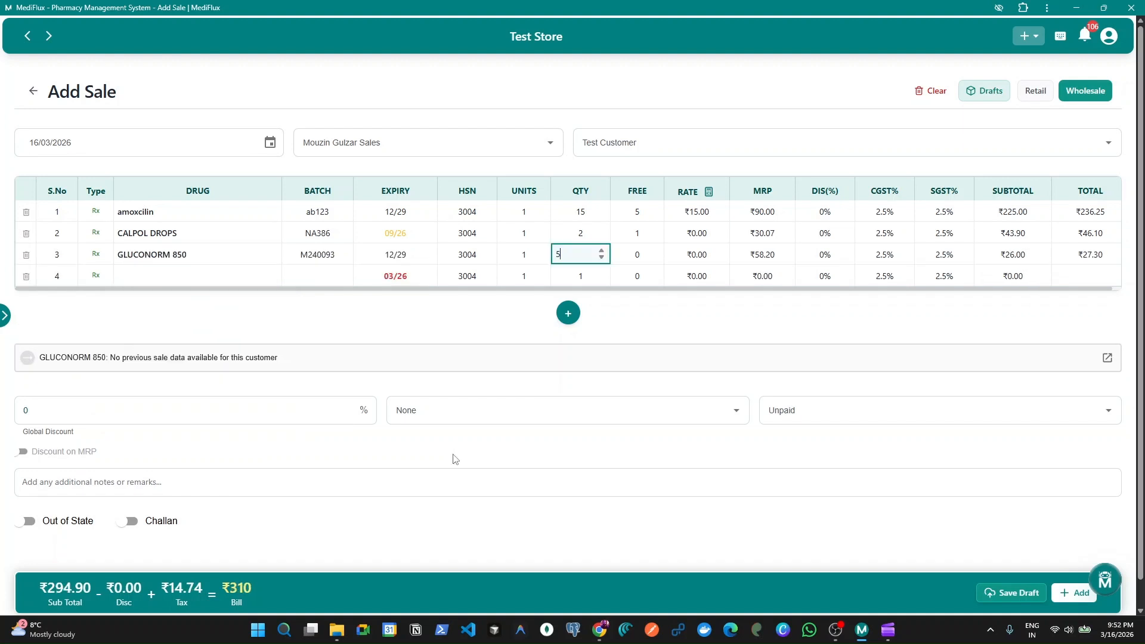
pyautogui.press('Tab')
pyautogui.press('Tab')
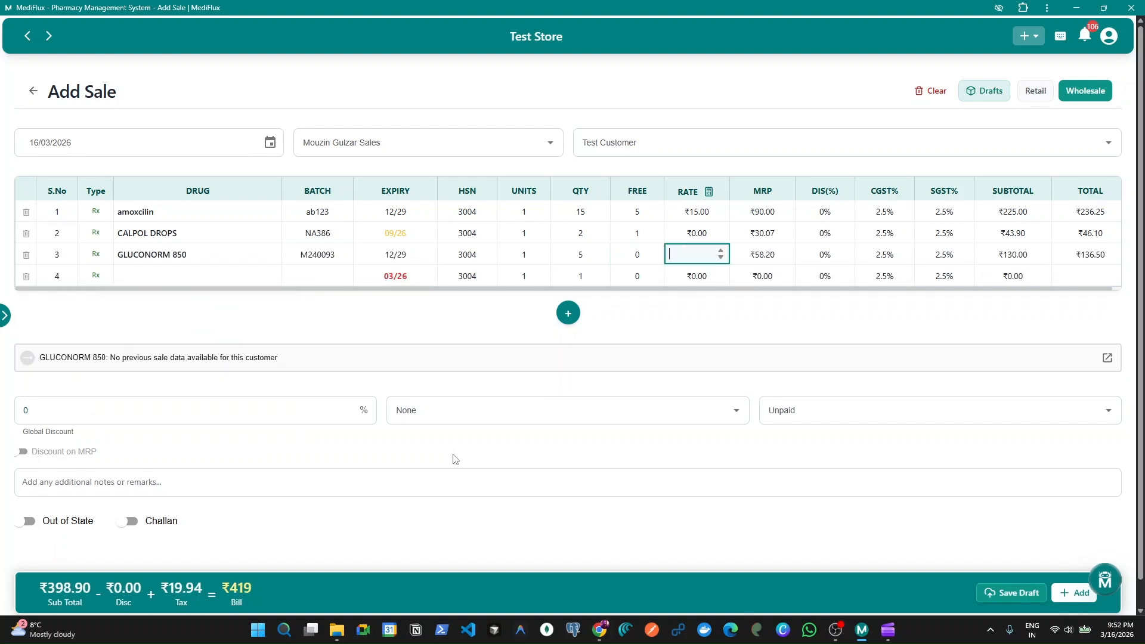
pyautogui.press('Tab')
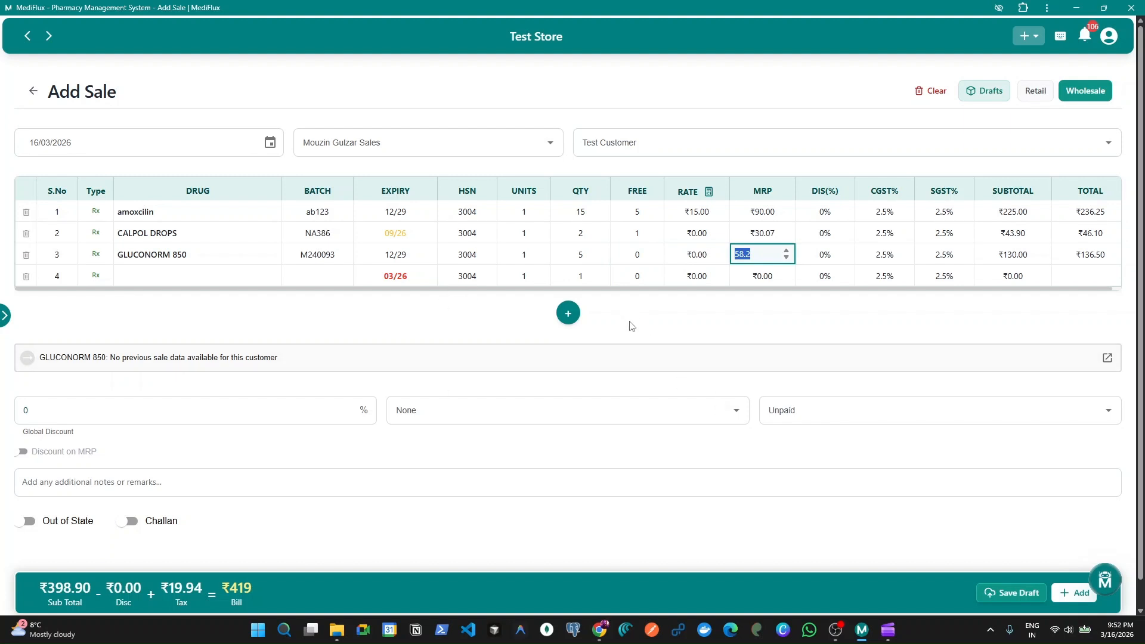
# Delete the empty item rows and add a new blank row to the sale
pyautogui.click(26, 280)
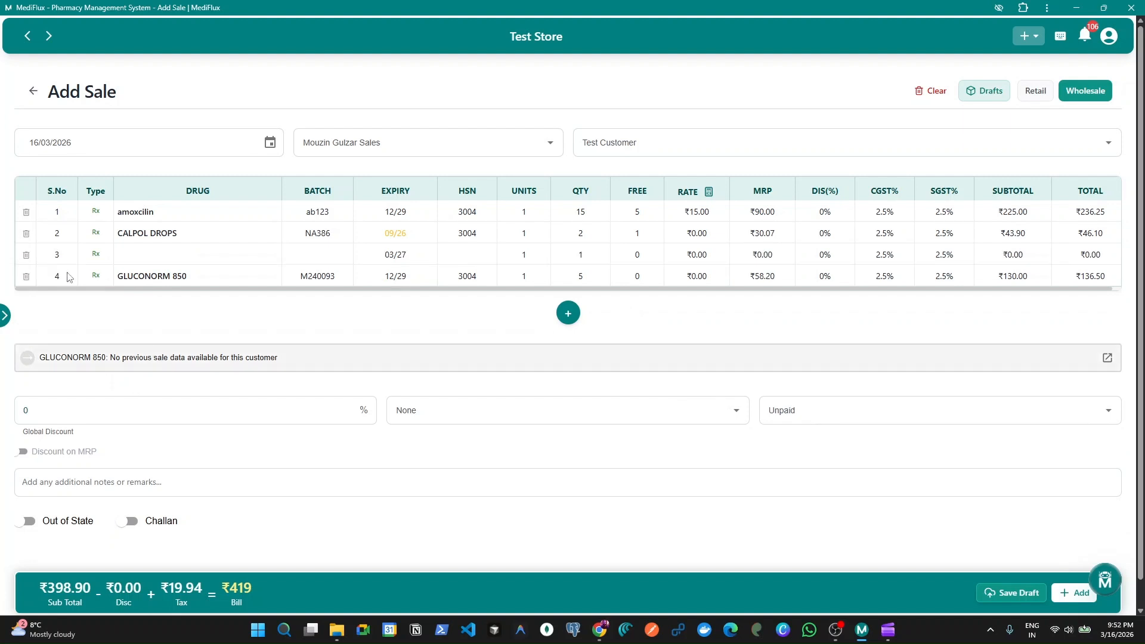
pyautogui.click(26, 254)
pyautogui.click(568, 291)
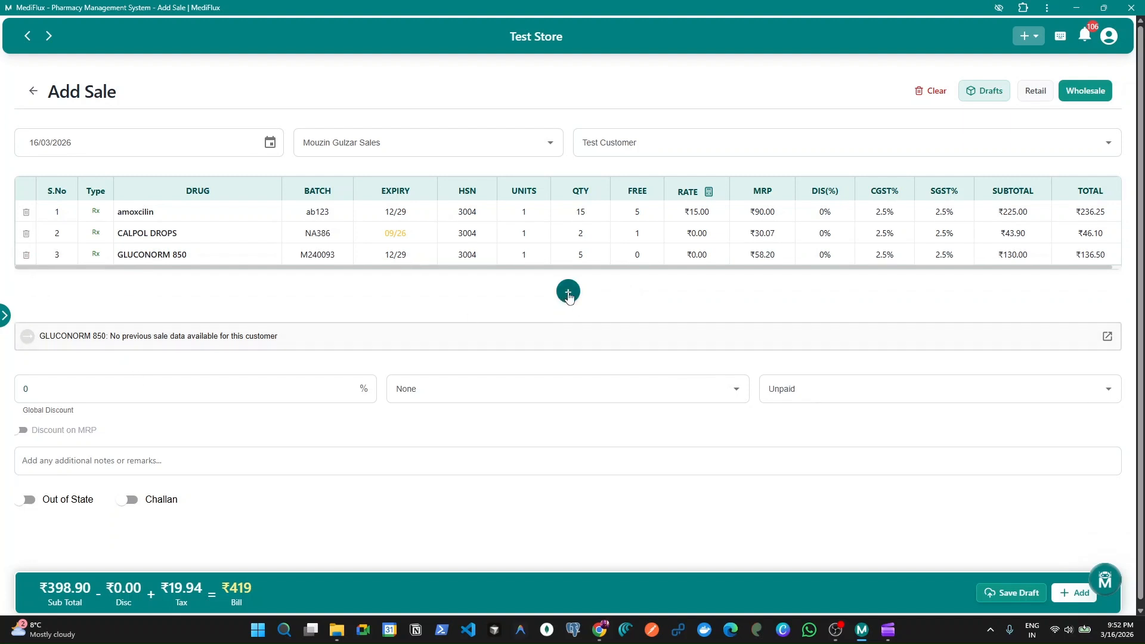
# Add blank item rows, delete the surplus fourth row, and view the rate Autocalc options without applying them
pyautogui.click(568, 313)
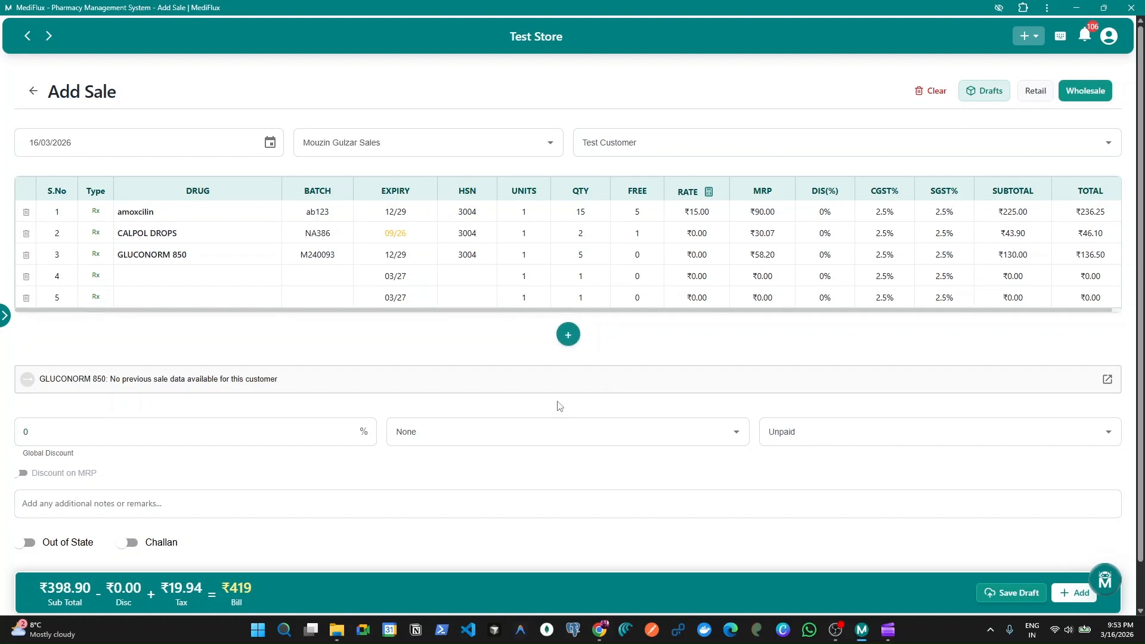
pyautogui.click(26, 276)
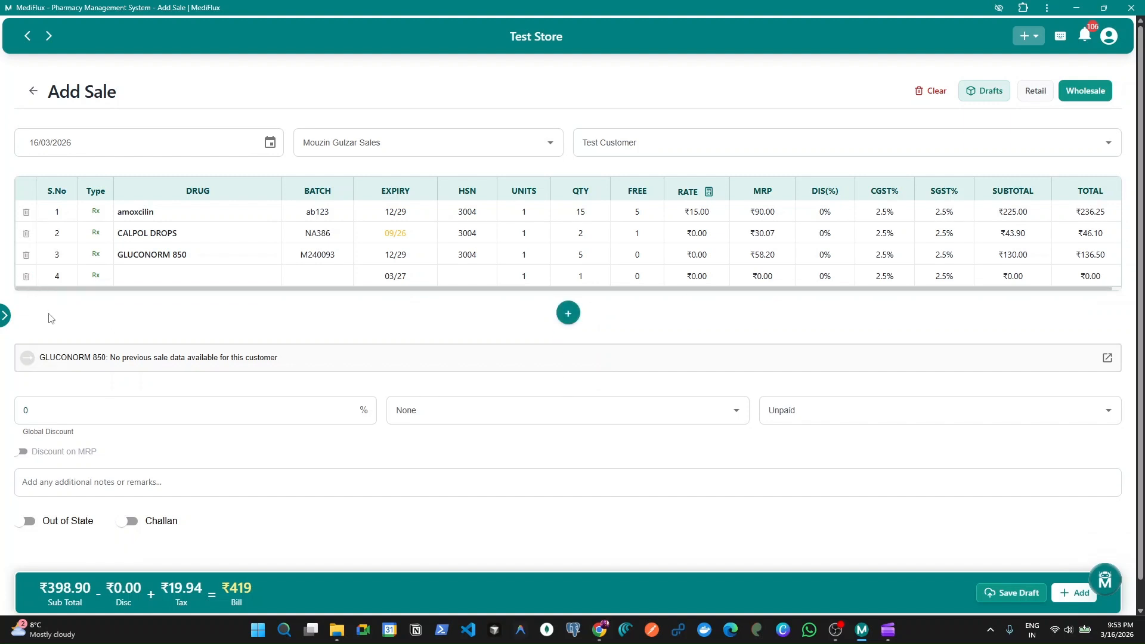
pyautogui.click(708, 193)
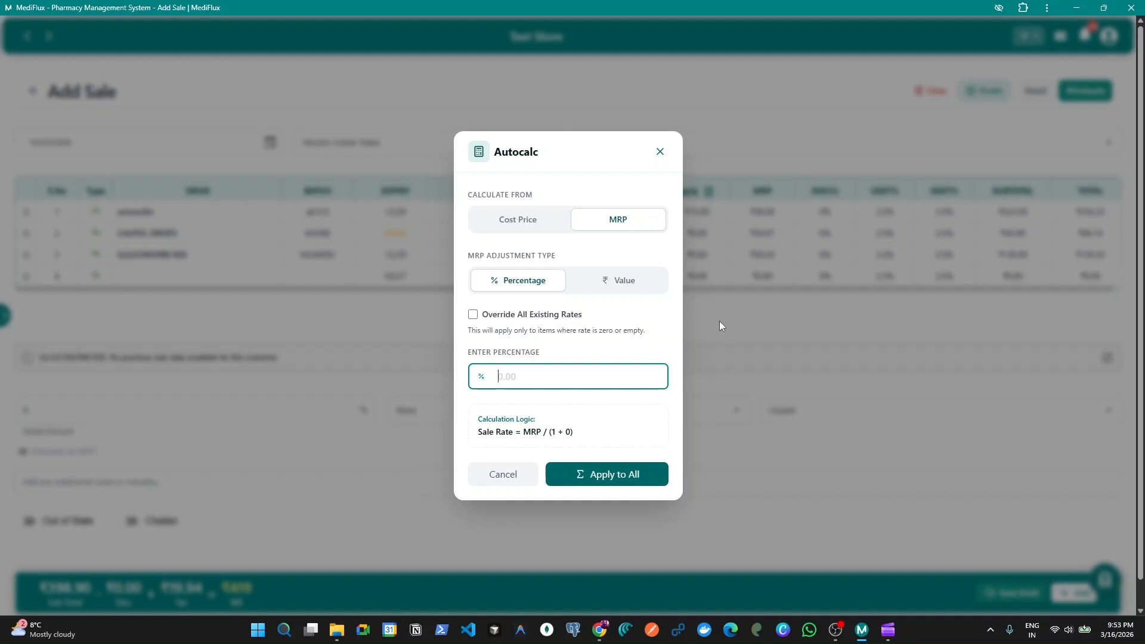
pyautogui.click(719, 322)
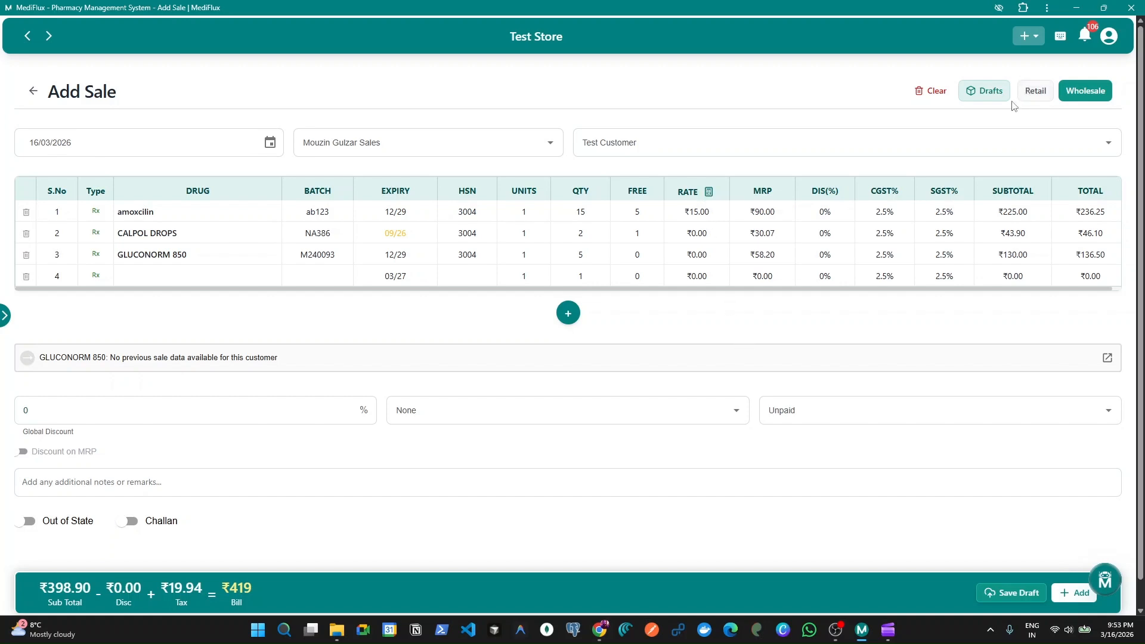
# Clear the current sale and load the saved draft whose first item is Amoxicillin 999
pyautogui.click(933, 94)
pyautogui.press('Return')
pyautogui.click(984, 91)
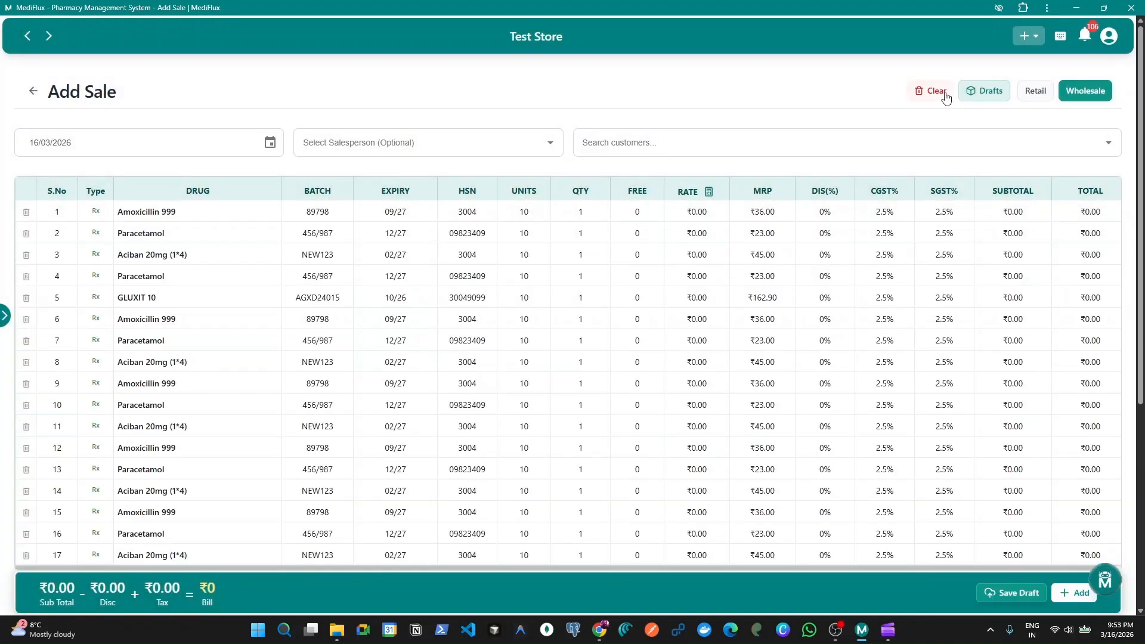
# Set the rate of the Aciban 20mg (1*4) item in row 8 to 25
pyautogui.scroll(-3, 499, 380)
pyautogui.scroll(3, 500, 380)
pyautogui.scroll(-1, 499, 380)
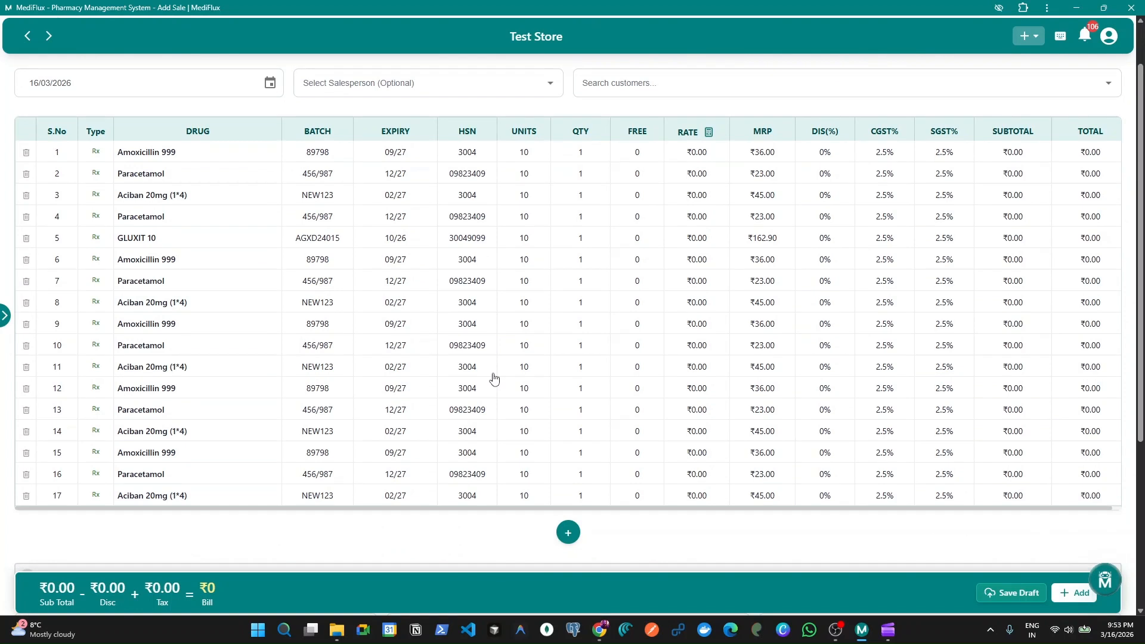
pyautogui.scroll(2, 494, 377)
pyautogui.scroll(-3, 698, 238)
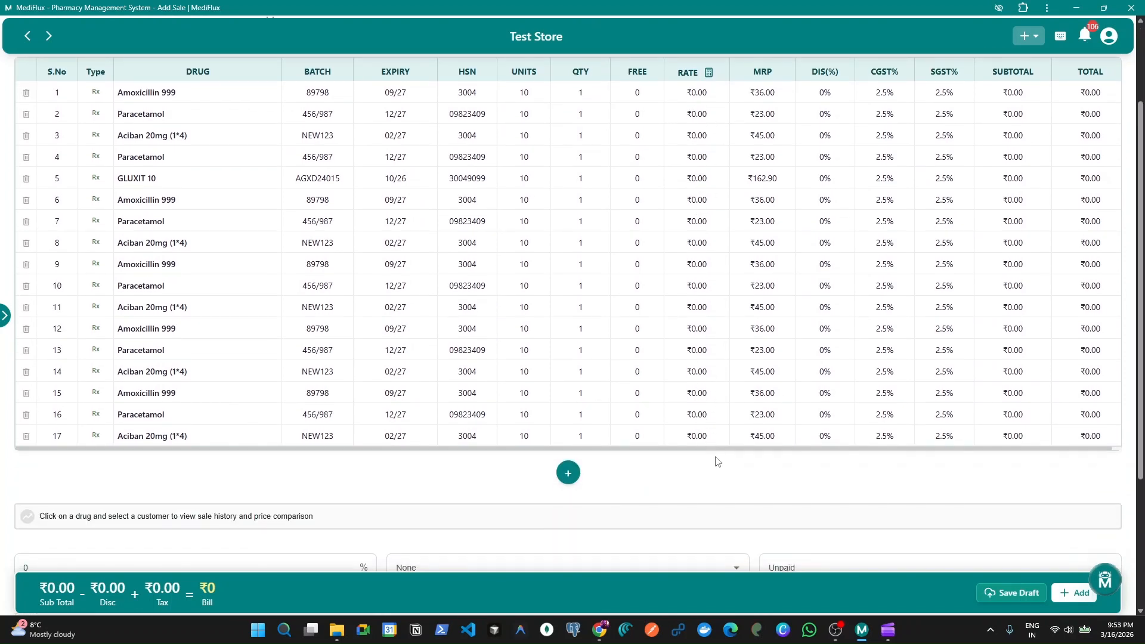
pyautogui.scroll(1, 717, 461)
pyautogui.click(707, 301)
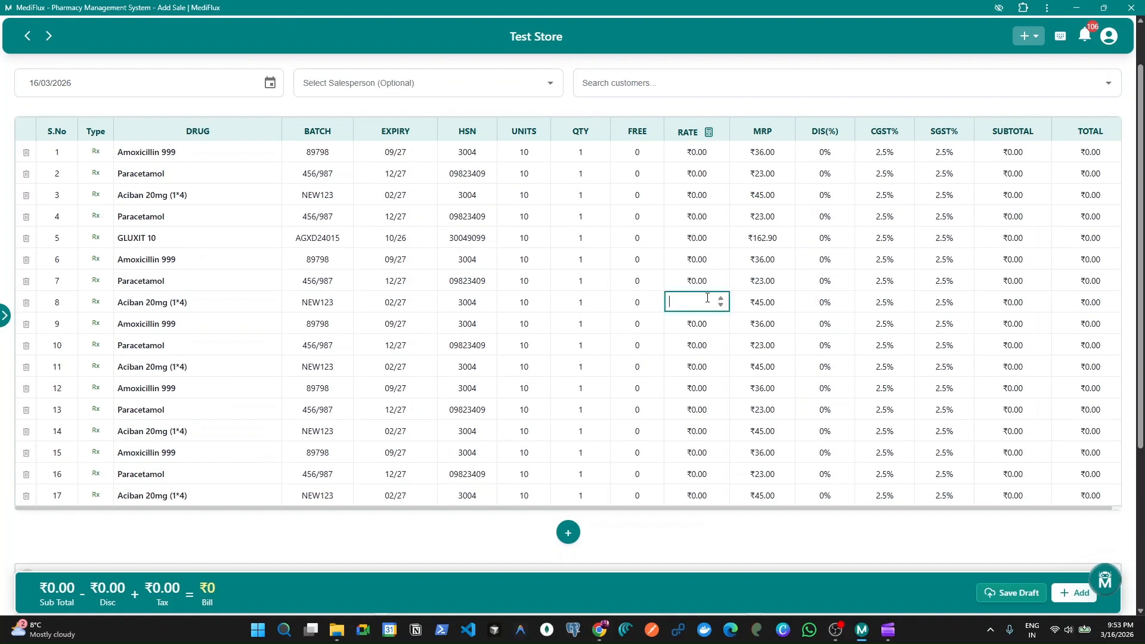
pyautogui.write('45')
pyautogui.press('BackSpace')
pyautogui.press('BackSpace')
pyautogui.write('25')
pyautogui.press('Tab')
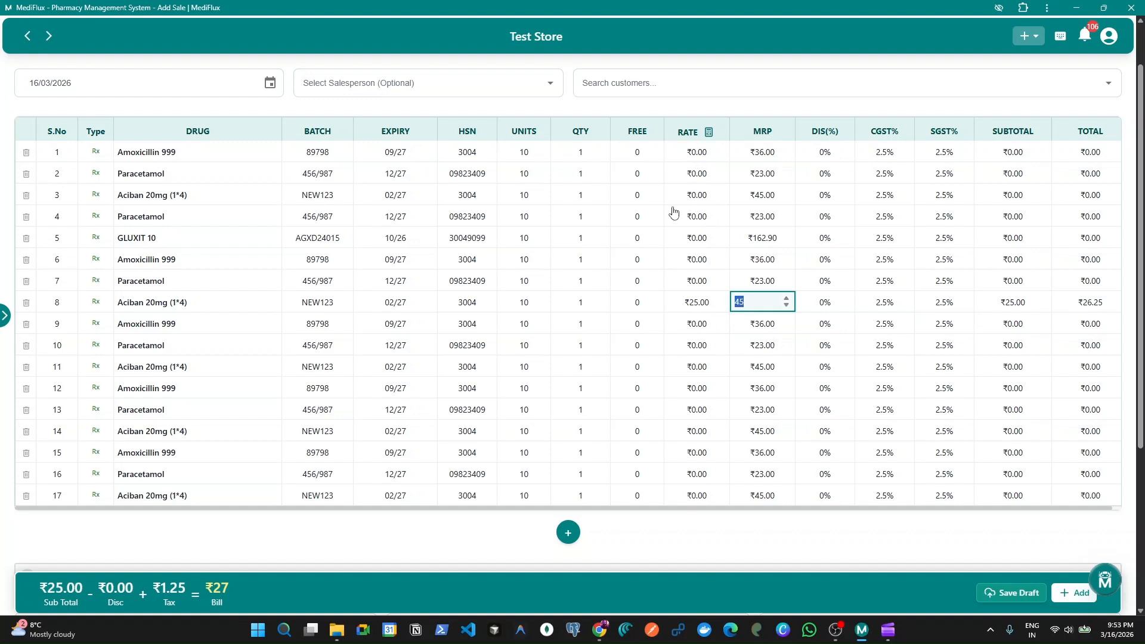
# Compare the Cost Price and MRP calculation bases in the rate Autocalc, leaving MRP selected
pyautogui.click(694, 154)
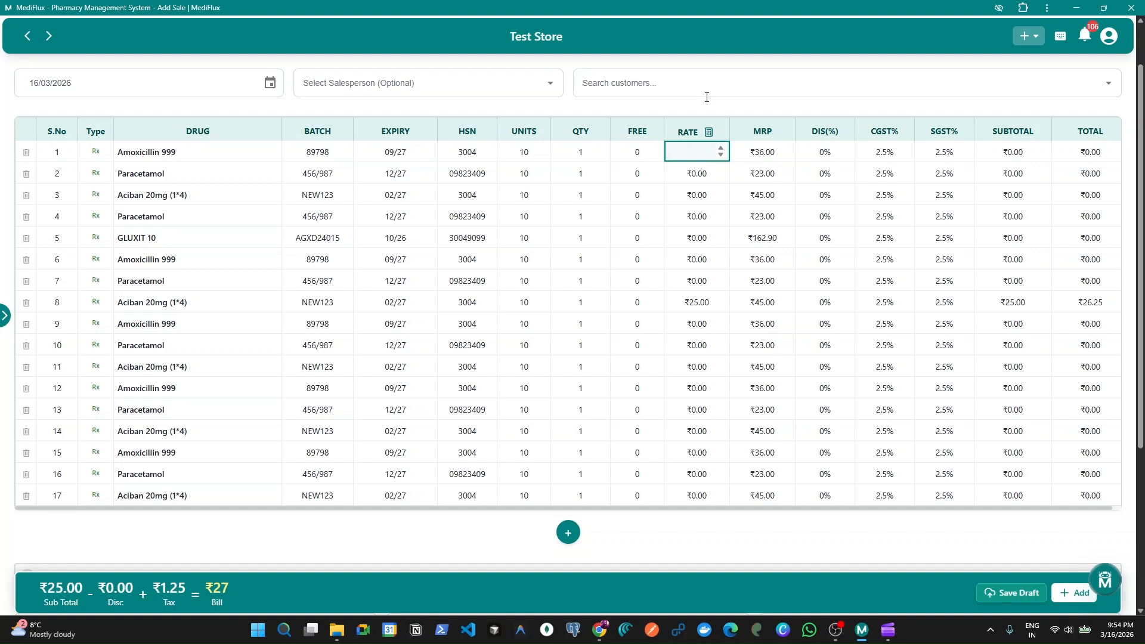
pyautogui.click(709, 132)
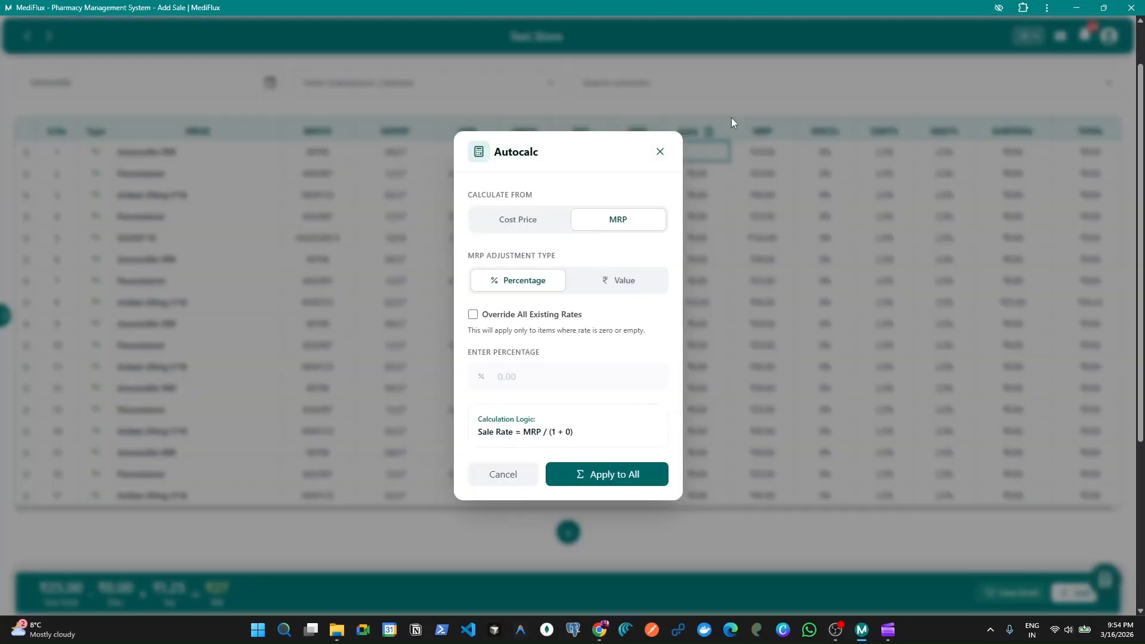
pyautogui.click(530, 224)
pyautogui.click(595, 225)
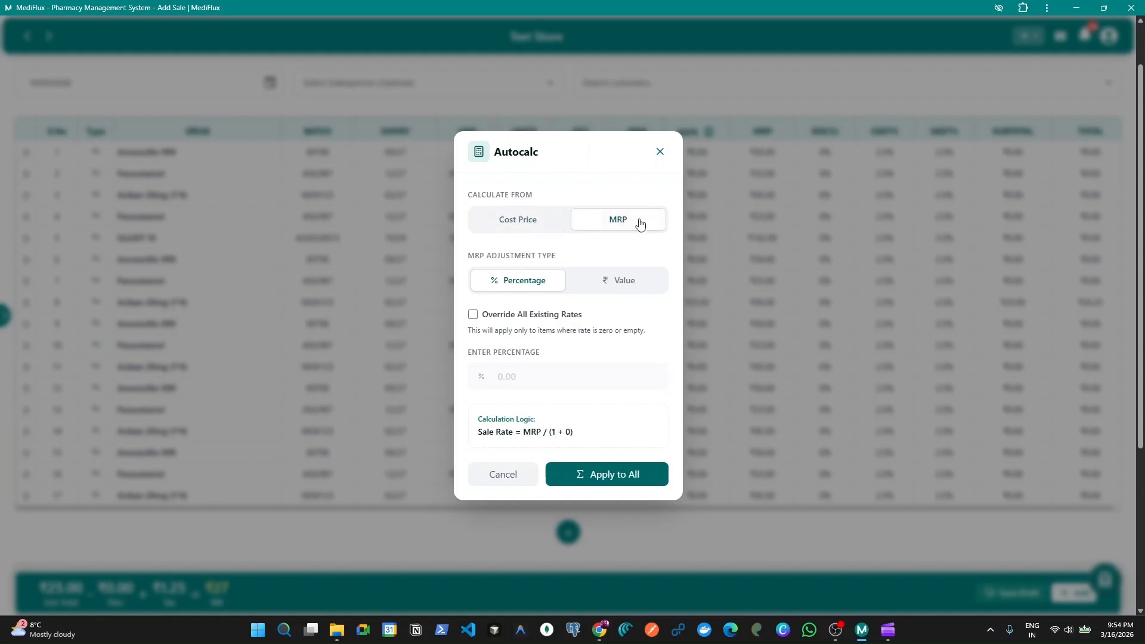
pyautogui.click(516, 226)
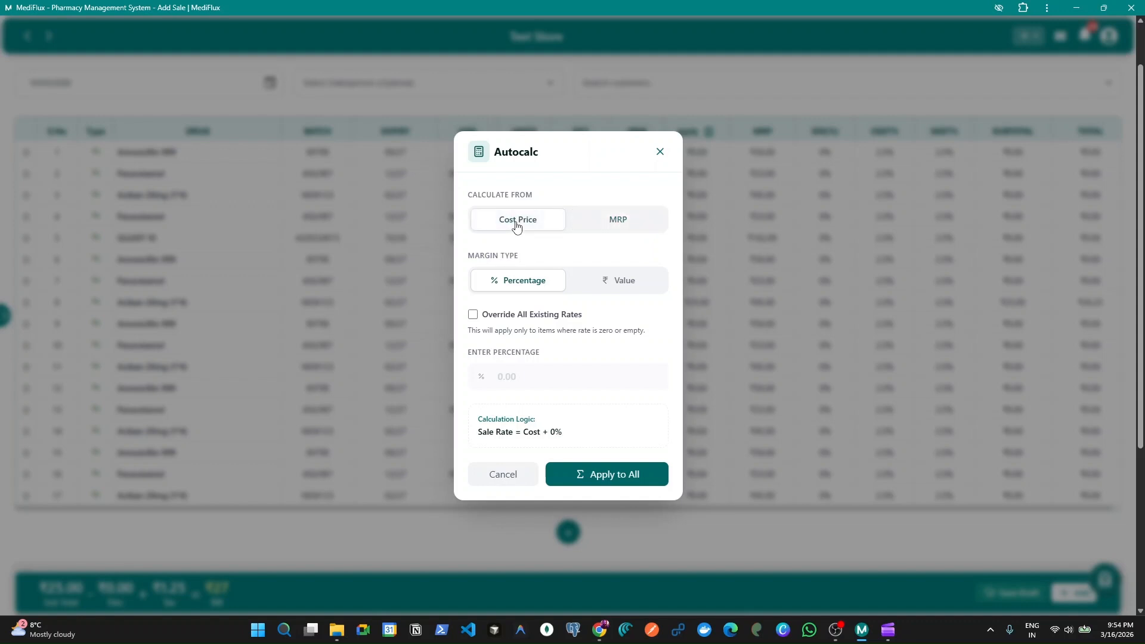
pyautogui.click(620, 225)
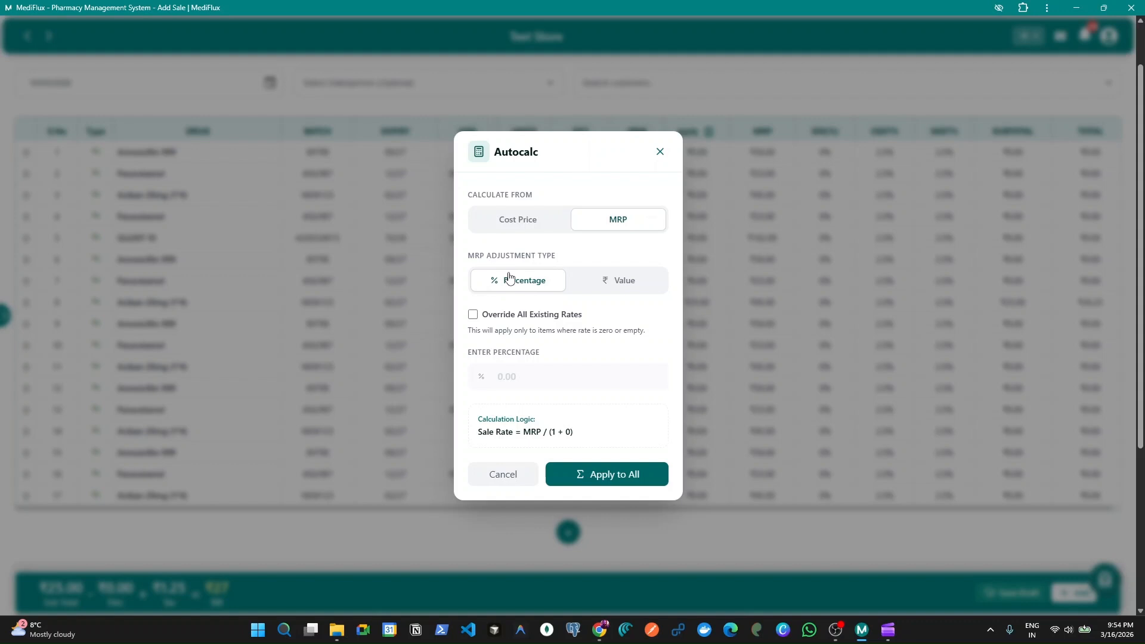
# Enter 15 as the MRP adjustment percentage, check the calculation logic, and close Autocalc without applying
pyautogui.click(539, 377)
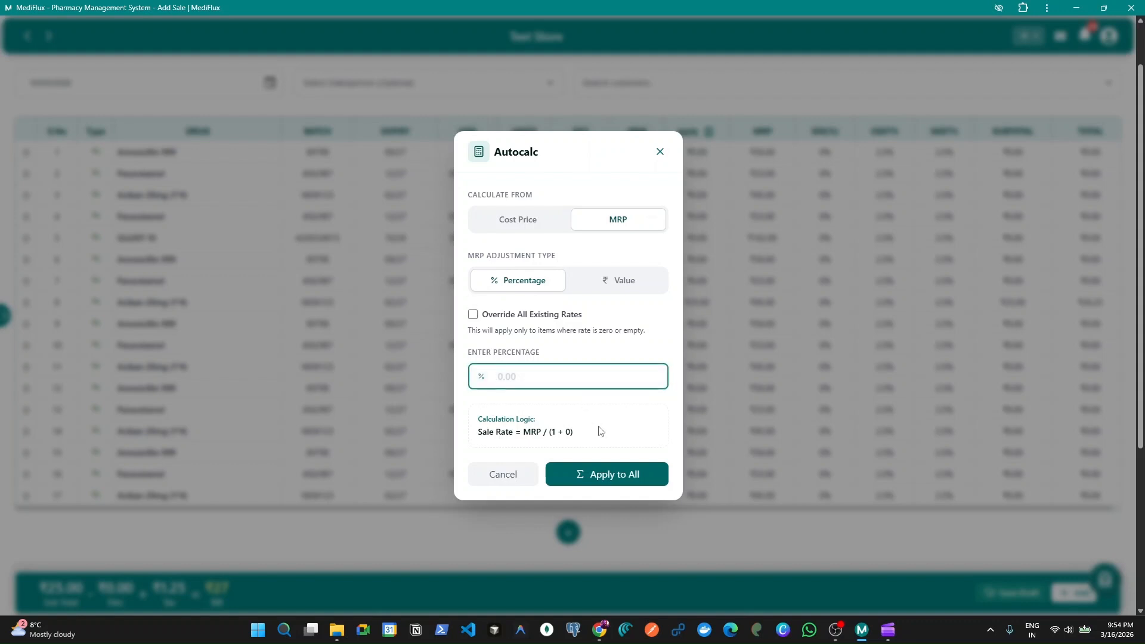
pyautogui.write('15')
pyautogui.moveTo(475, 420); pyautogui.dragTo(589, 438)
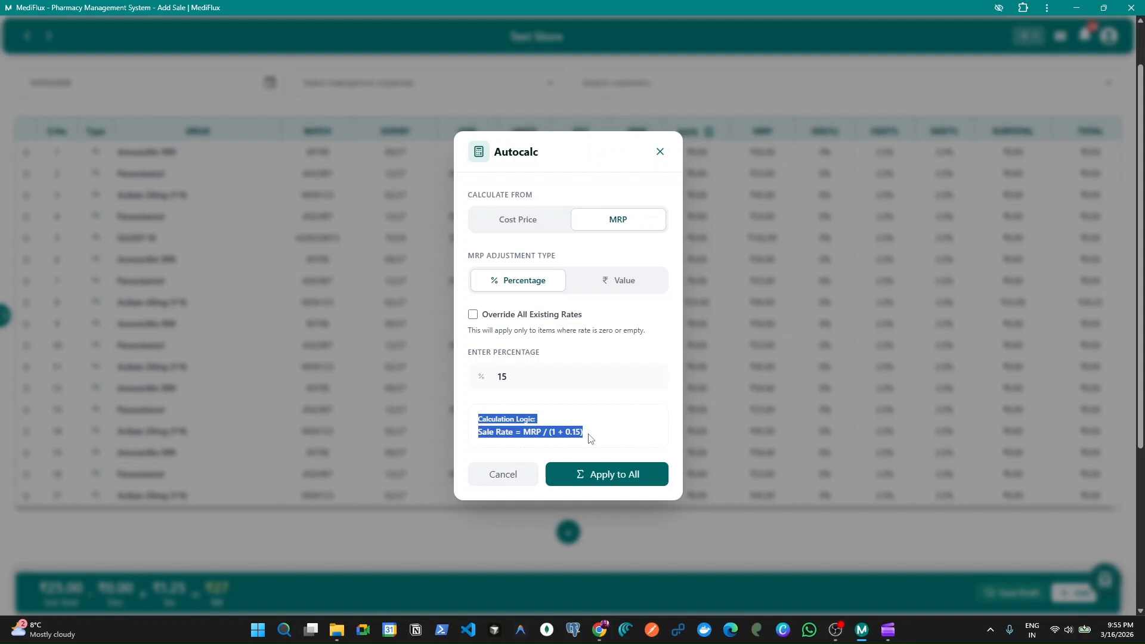
pyautogui.click(552, 346)
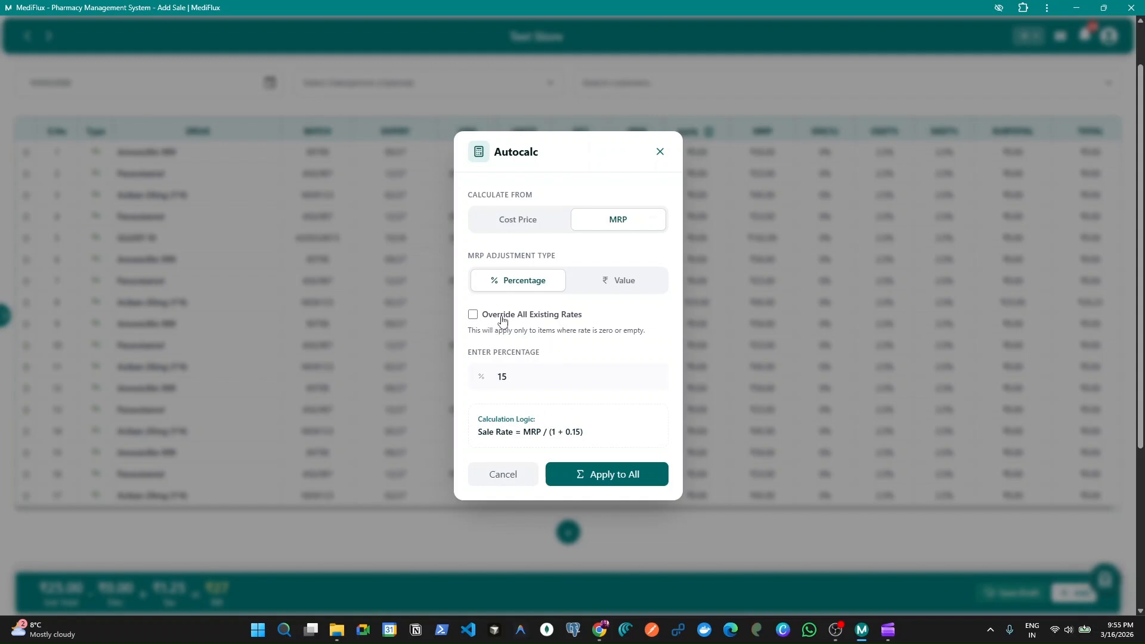
pyautogui.click(509, 474)
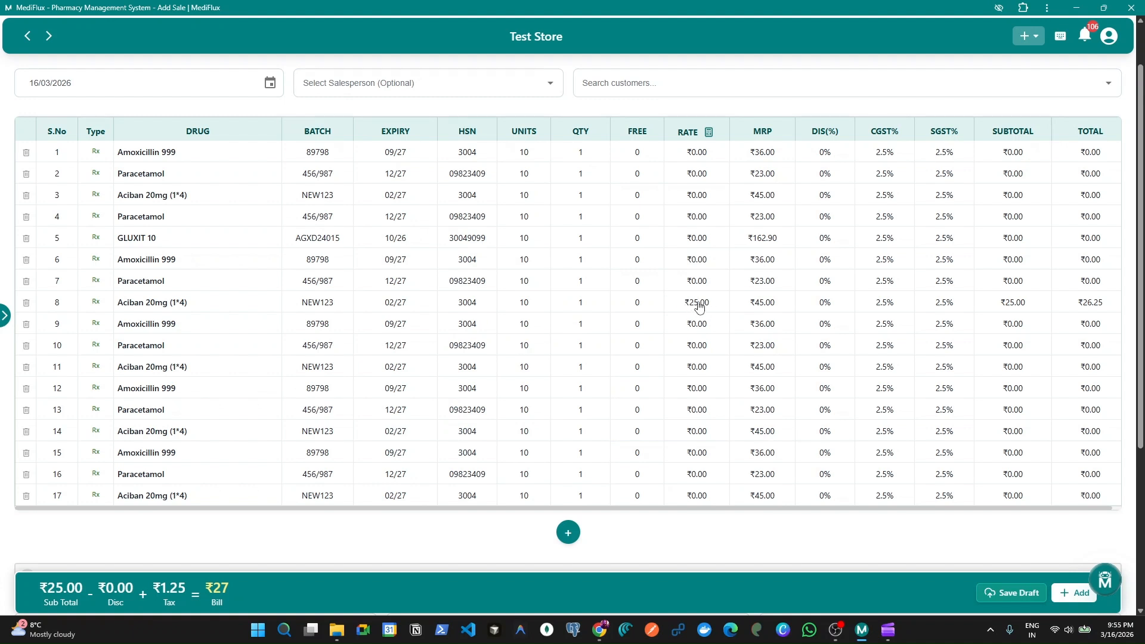
# Apply the 15% MRP-based Autocalc to all items with the override of existing rates left off
pyautogui.hotkey('alt', 'c')
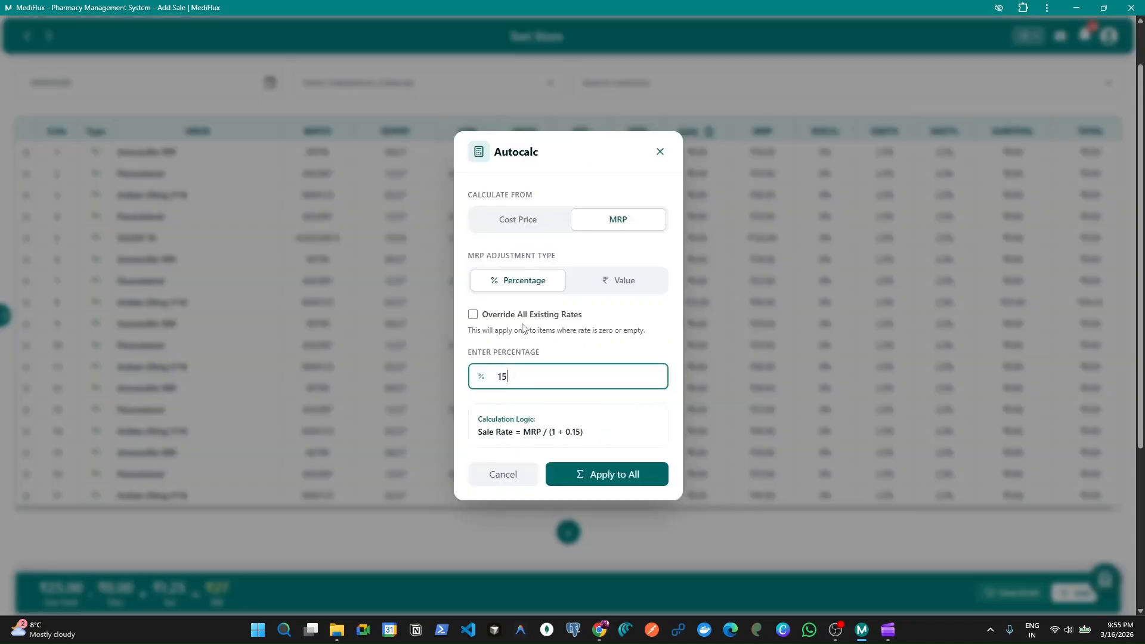
pyautogui.click(522, 316)
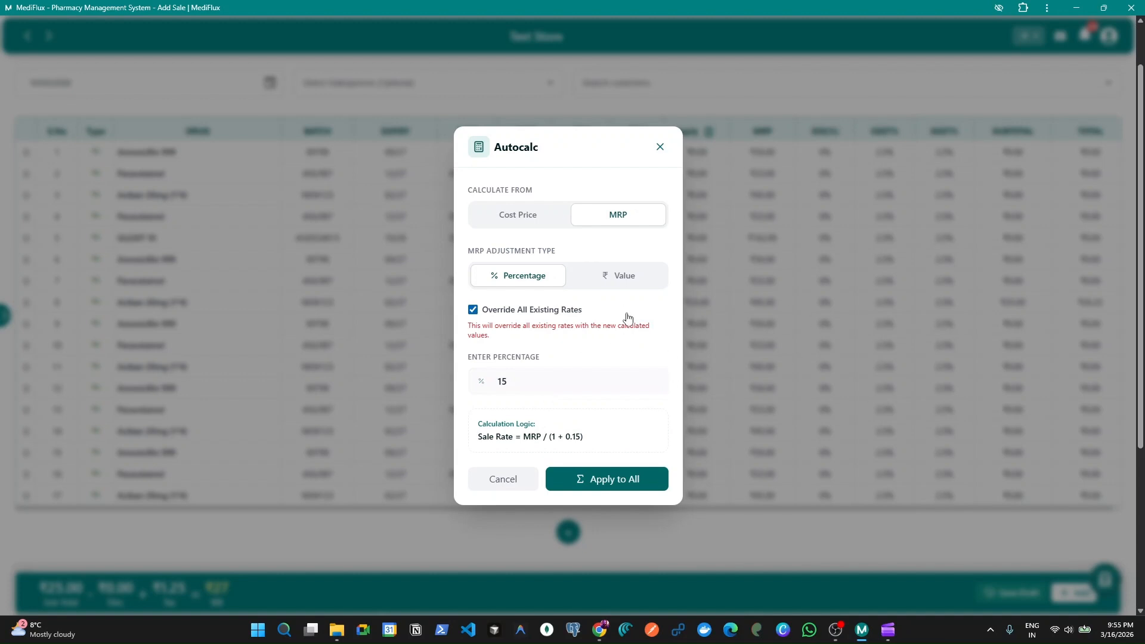
pyautogui.click(546, 312)
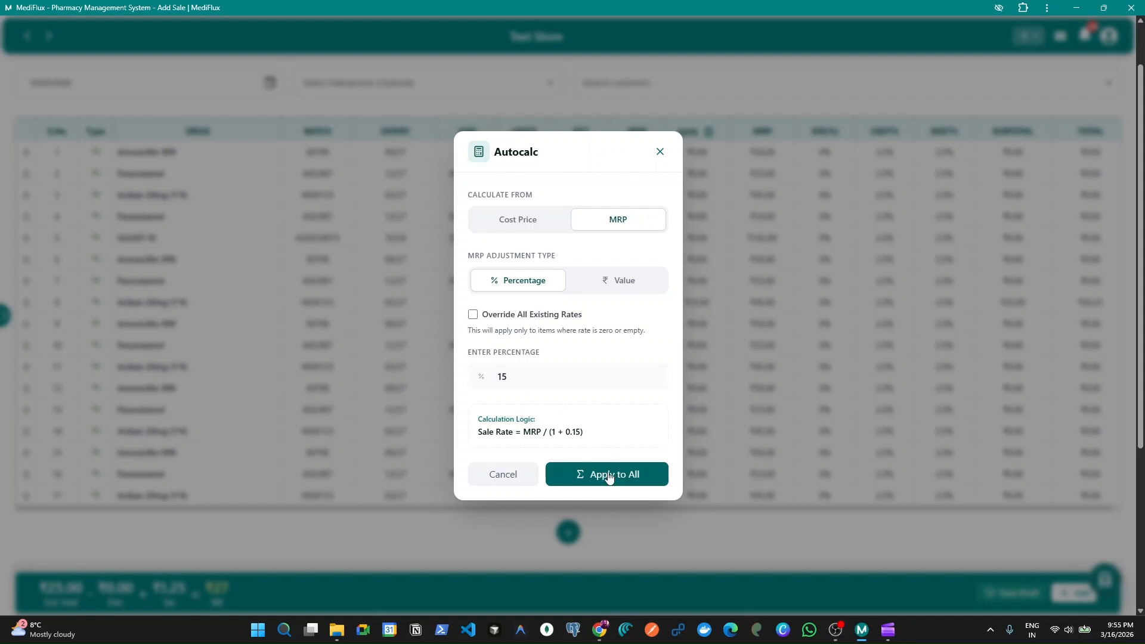
pyautogui.click(570, 380)
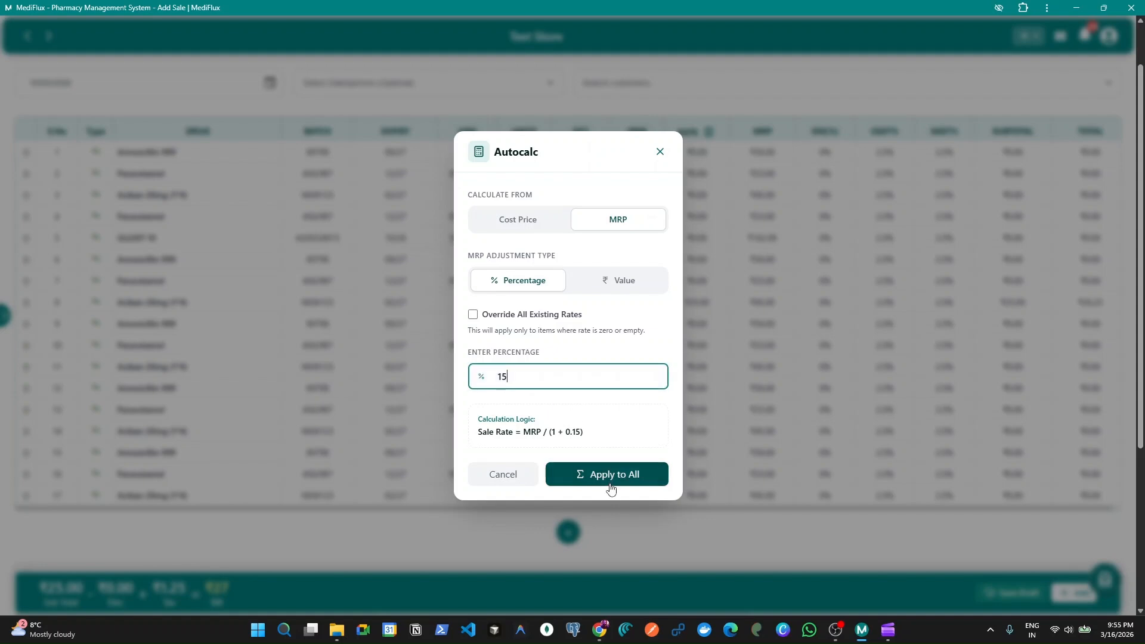
pyautogui.click(608, 476)
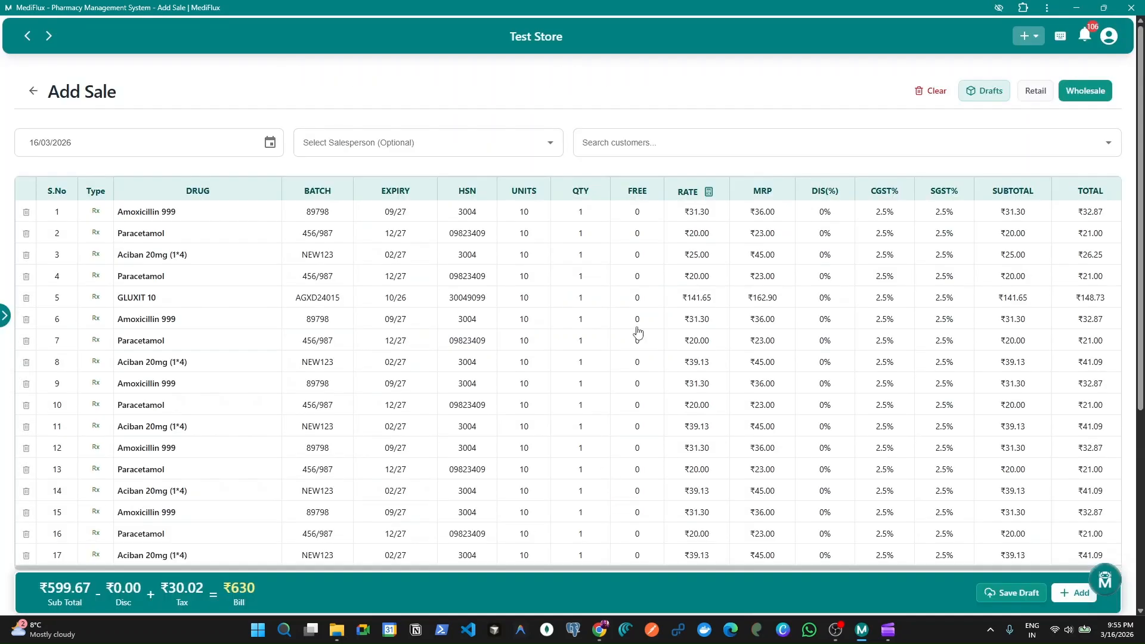
# Switch Autocalc to Cost Price with a 7% margin and apply it without overriding existing rates
pyautogui.scroll(-2, 672, 157)
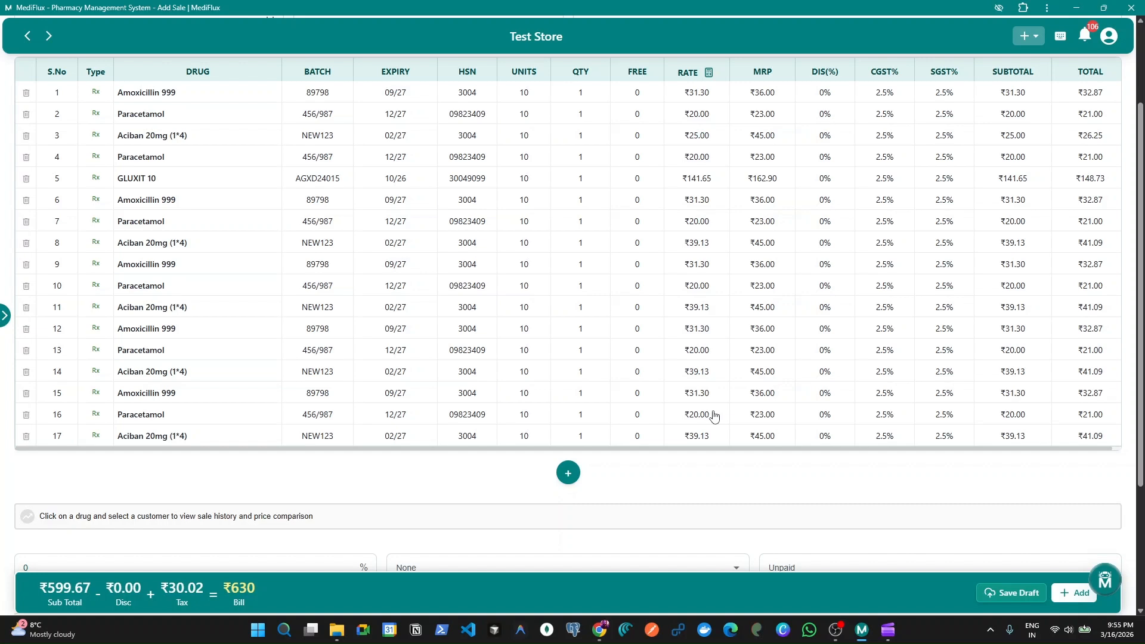
pyautogui.scroll(2, 684, 467)
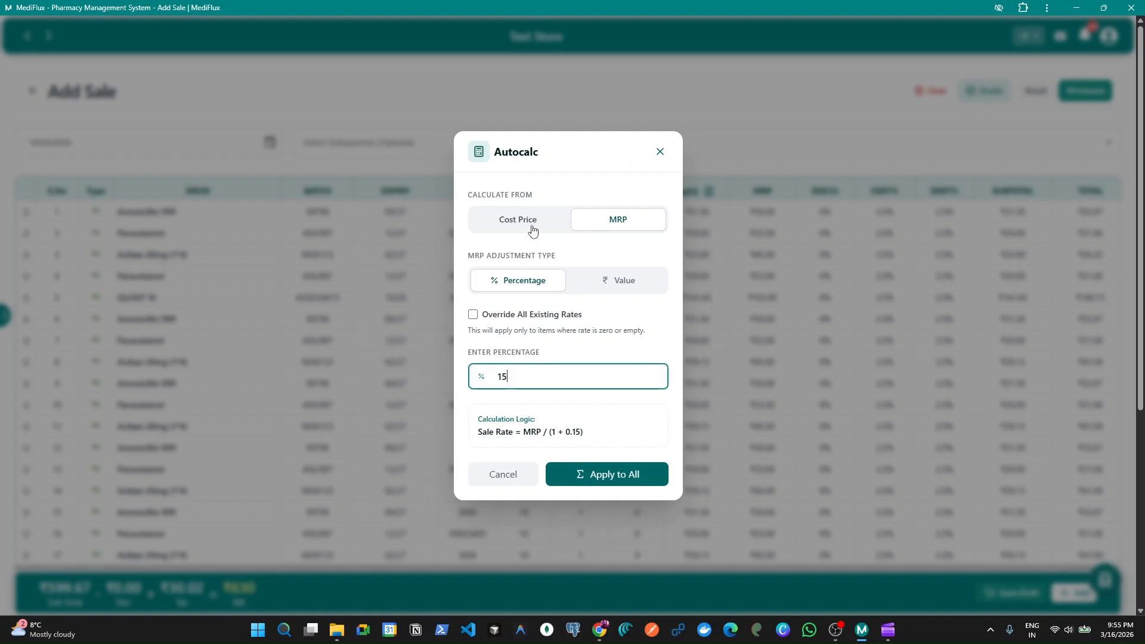
pyautogui.click(529, 226)
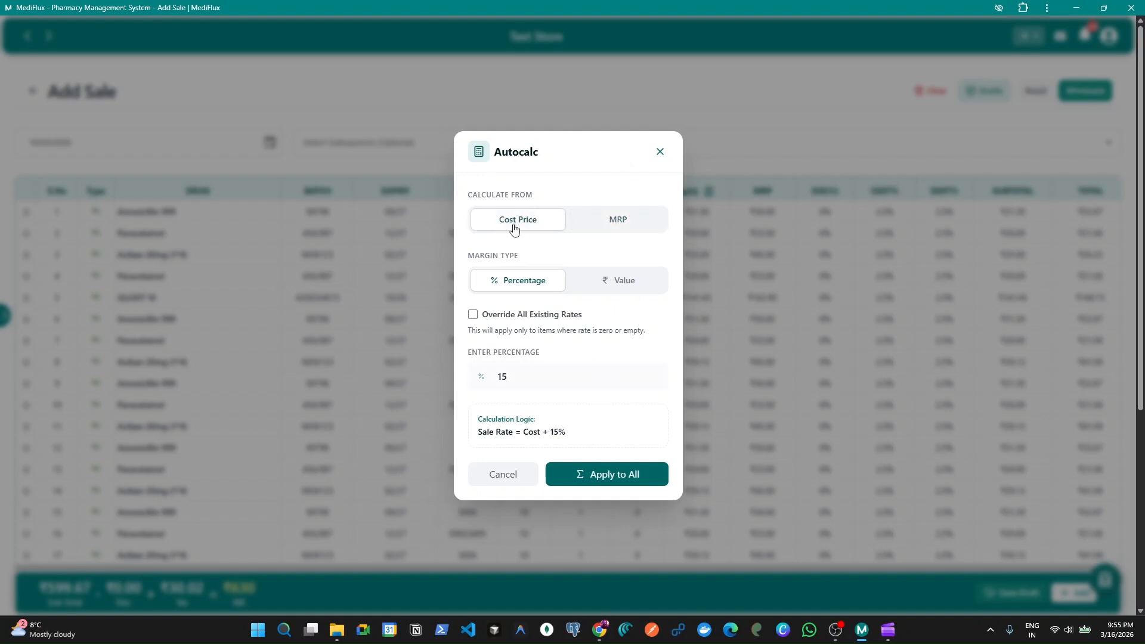
pyautogui.click(520, 375)
pyautogui.doubleClick(520, 374)
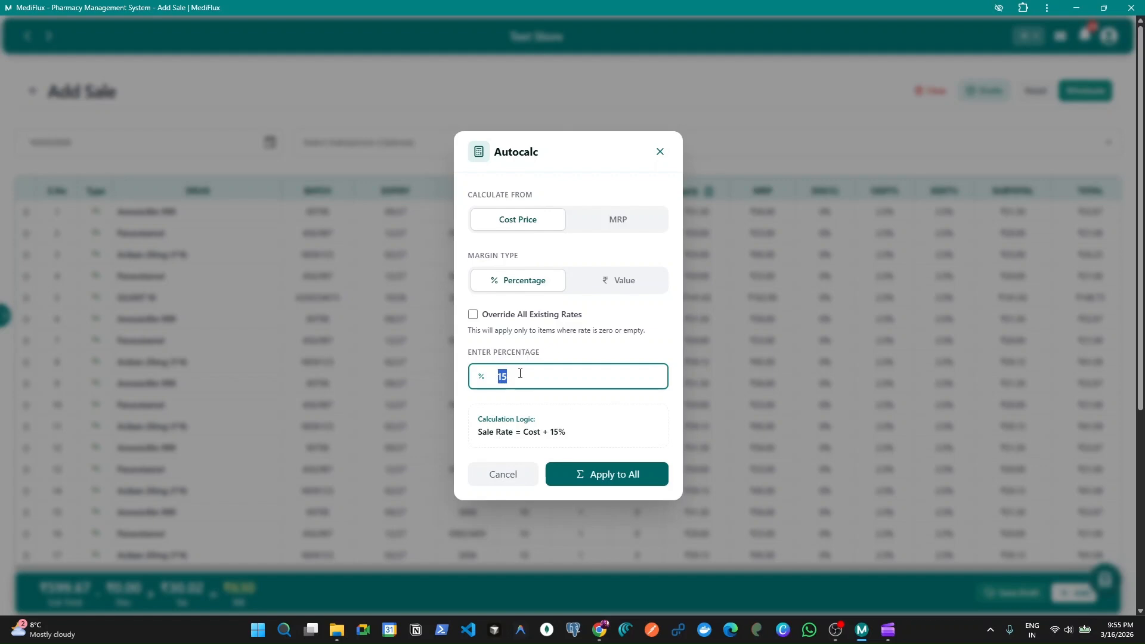
pyautogui.write('7')
pyautogui.press('Return')
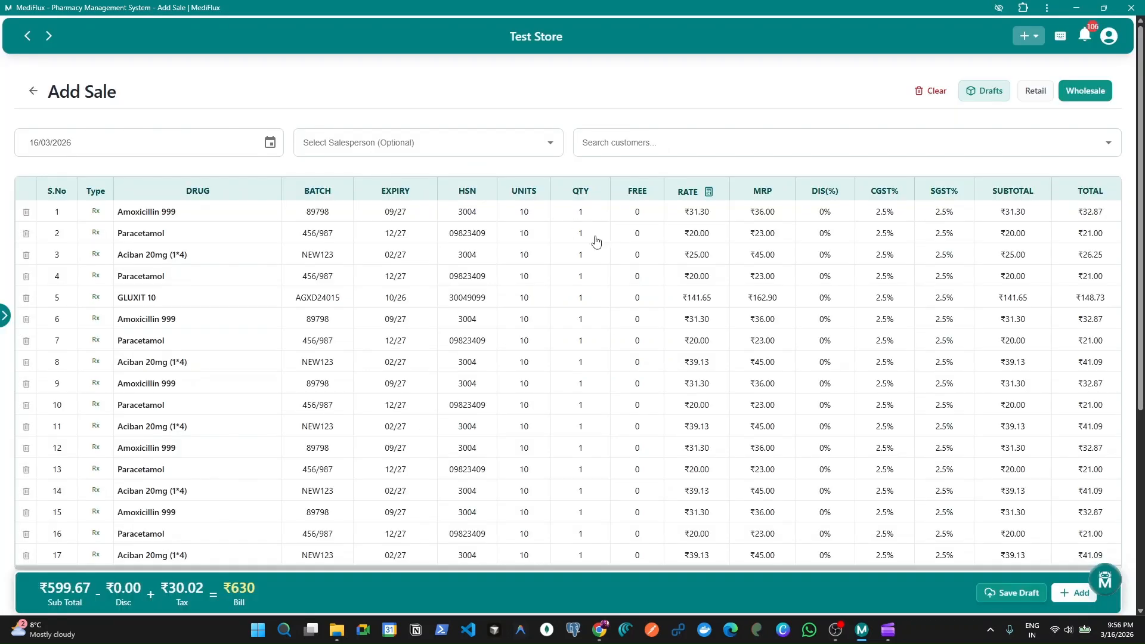
# Examine the calculated item rates, the Global Discount field and the discount cells of individual items
pyautogui.scroll(-5, 734, 435)
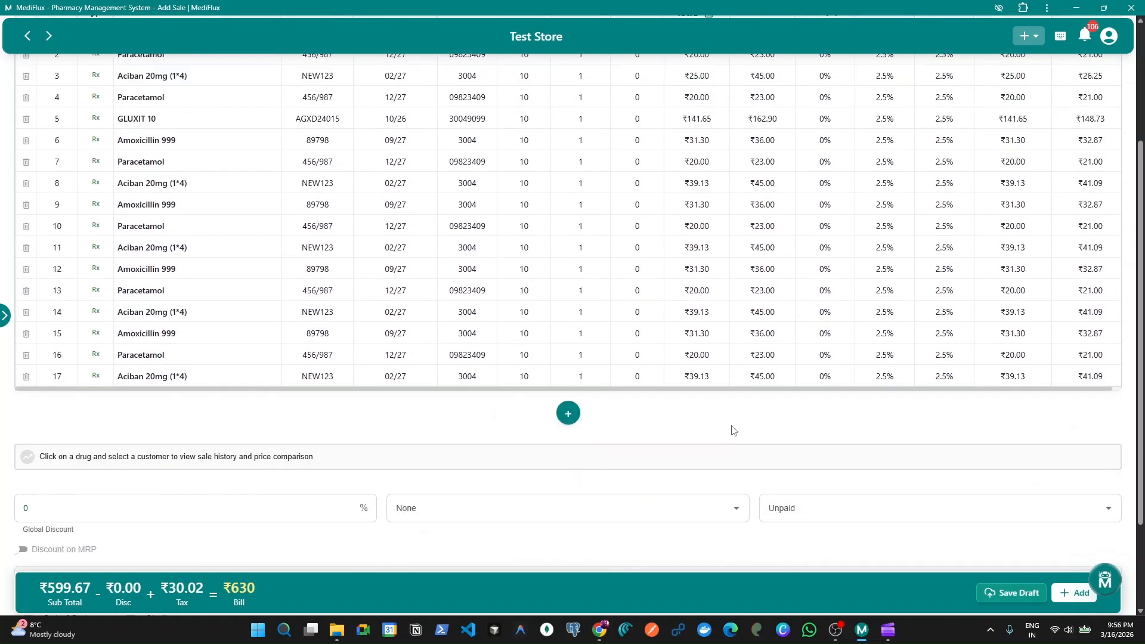
pyautogui.scroll(3, 718, 447)
pyautogui.scroll(1, 717, 448)
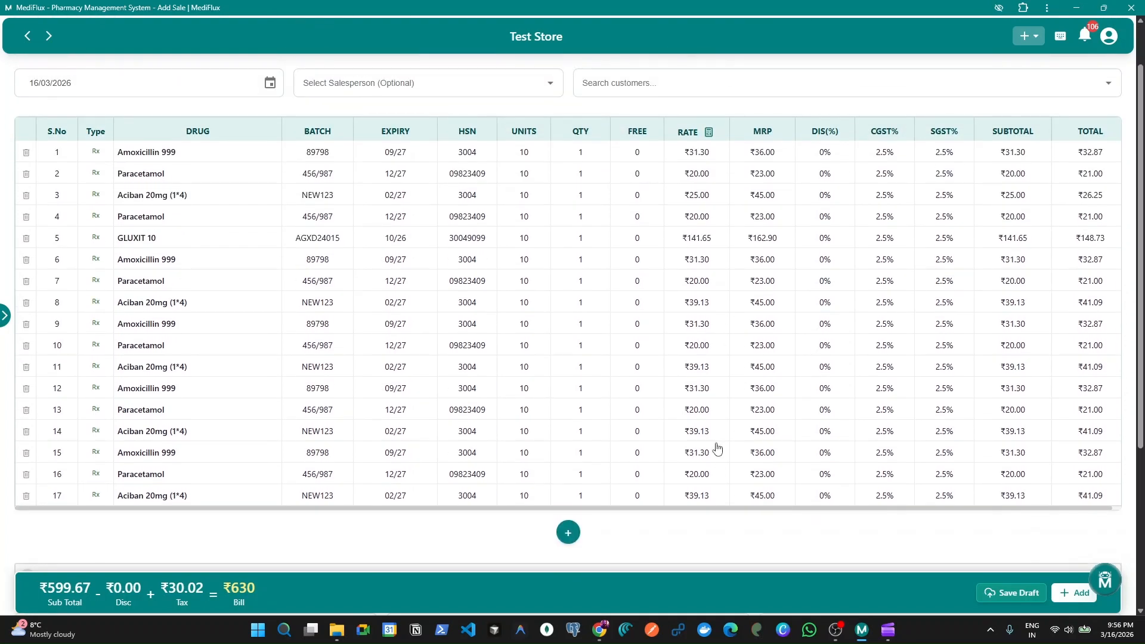
pyautogui.scroll(-5, 718, 447)
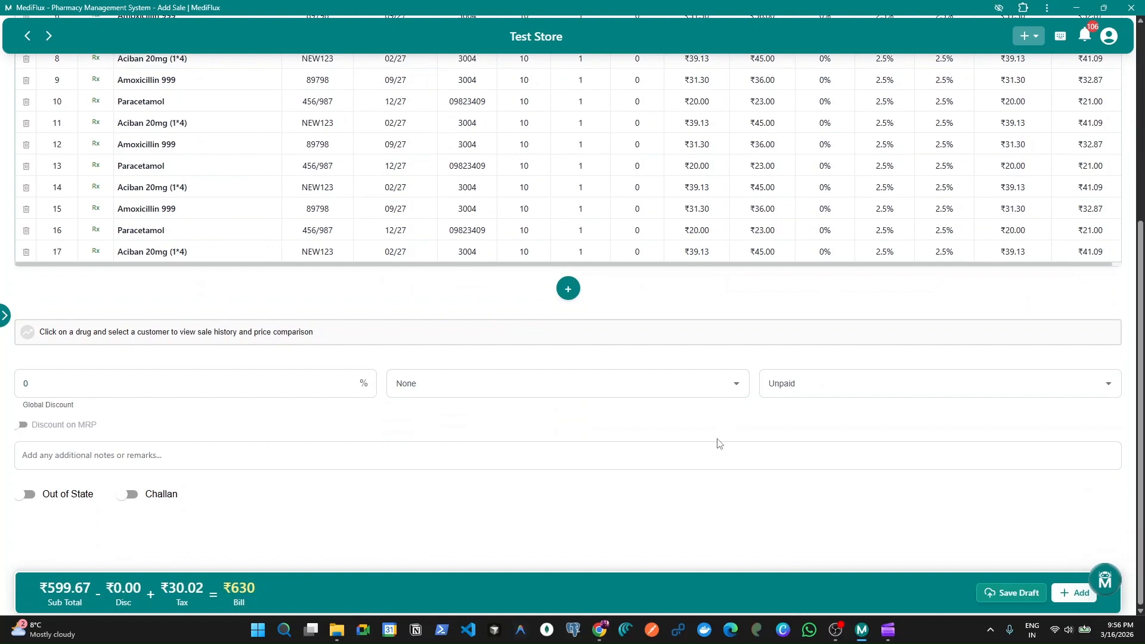
pyautogui.click(177, 382)
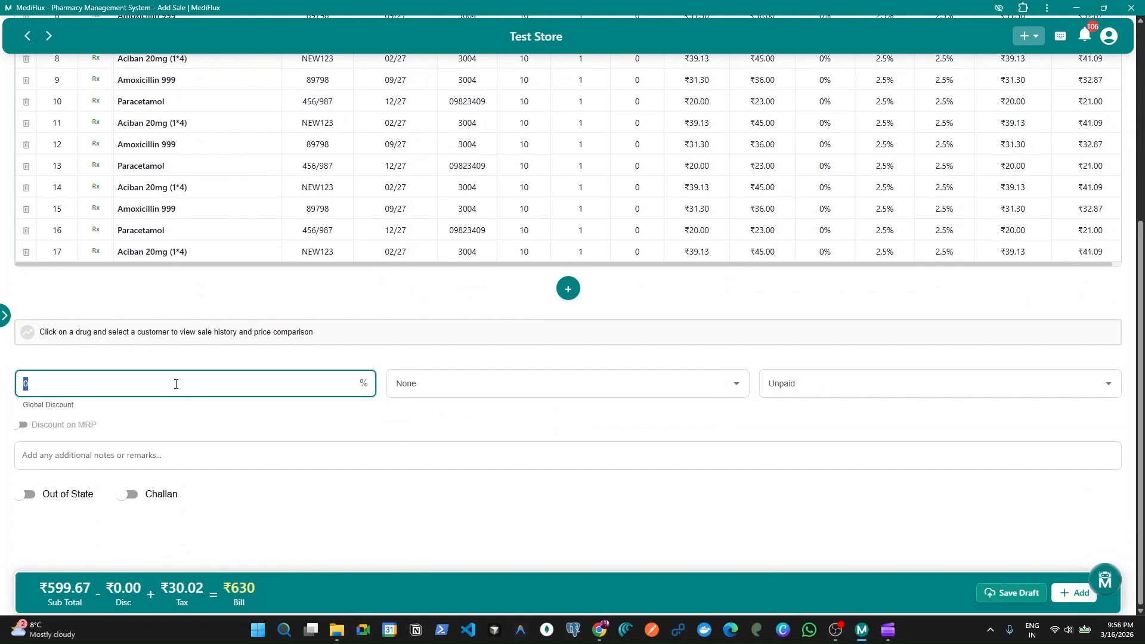
pyautogui.scroll(3, 334, 388)
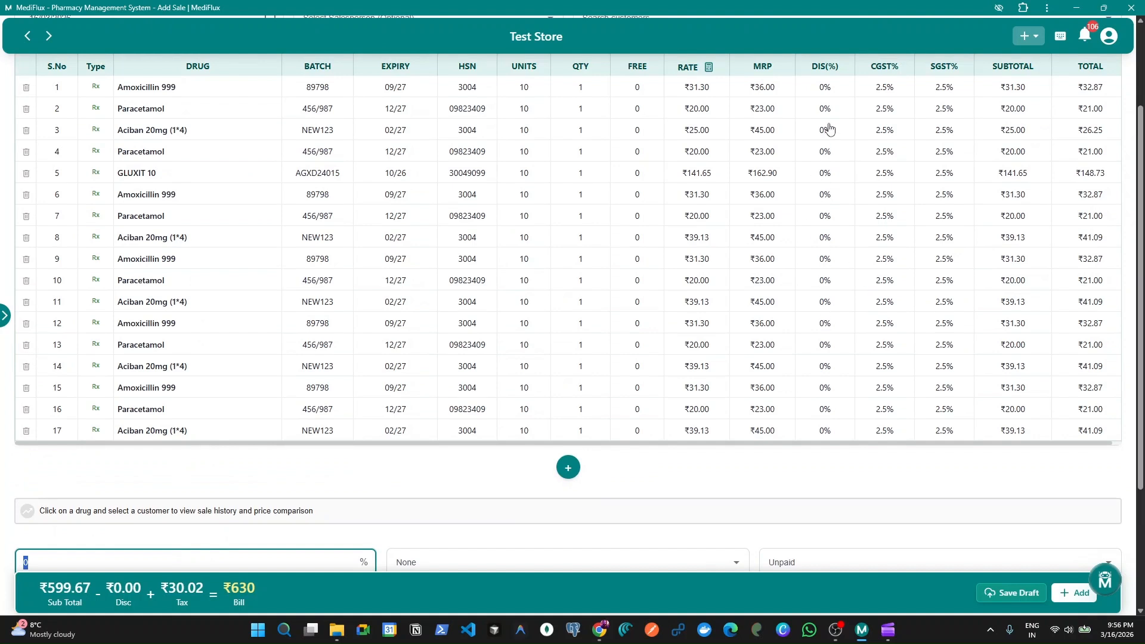
pyautogui.click(824, 241)
pyautogui.click(824, 262)
pyautogui.click(824, 285)
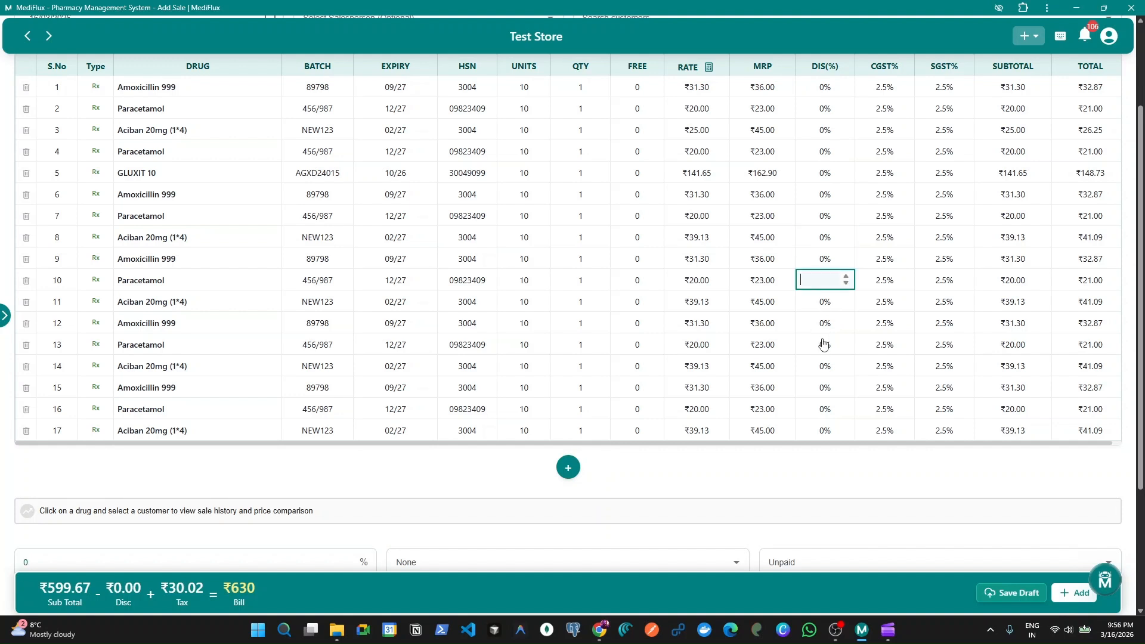
pyautogui.scroll(-3, 593, 362)
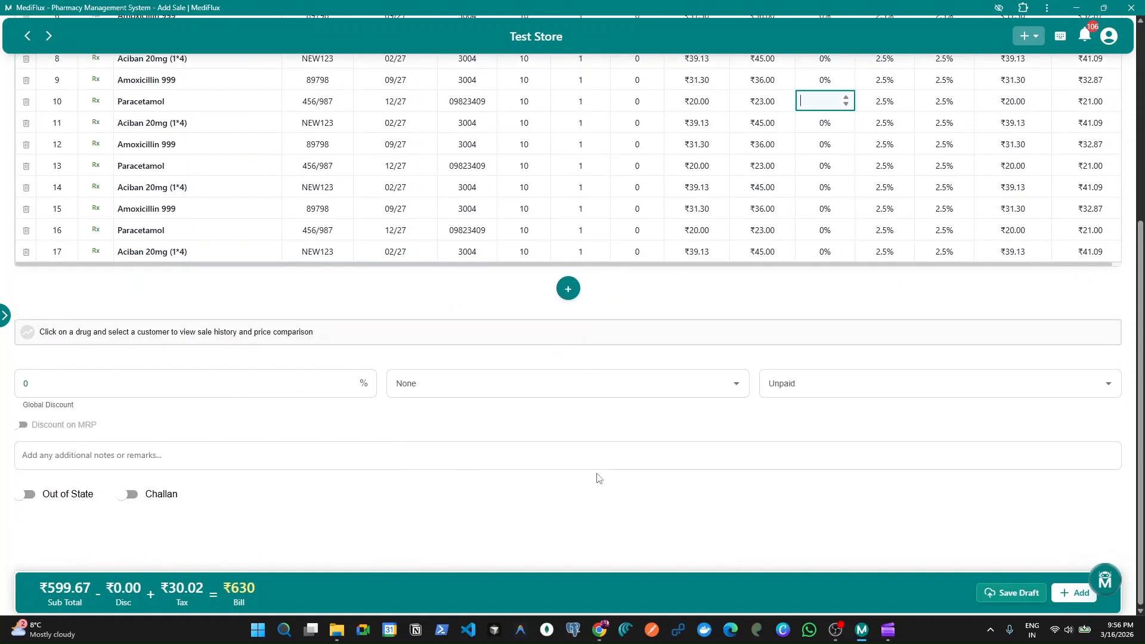
# Set the Global Discount to 10% and check the discount column of the sale items
pyautogui.click(175, 384)
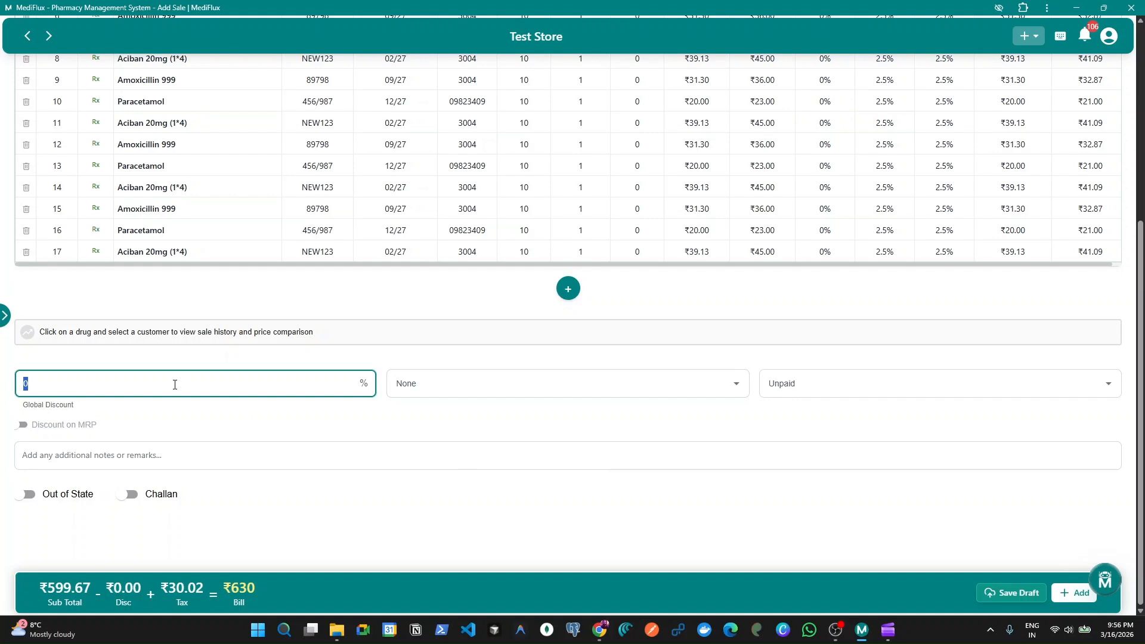
pyautogui.write('10')
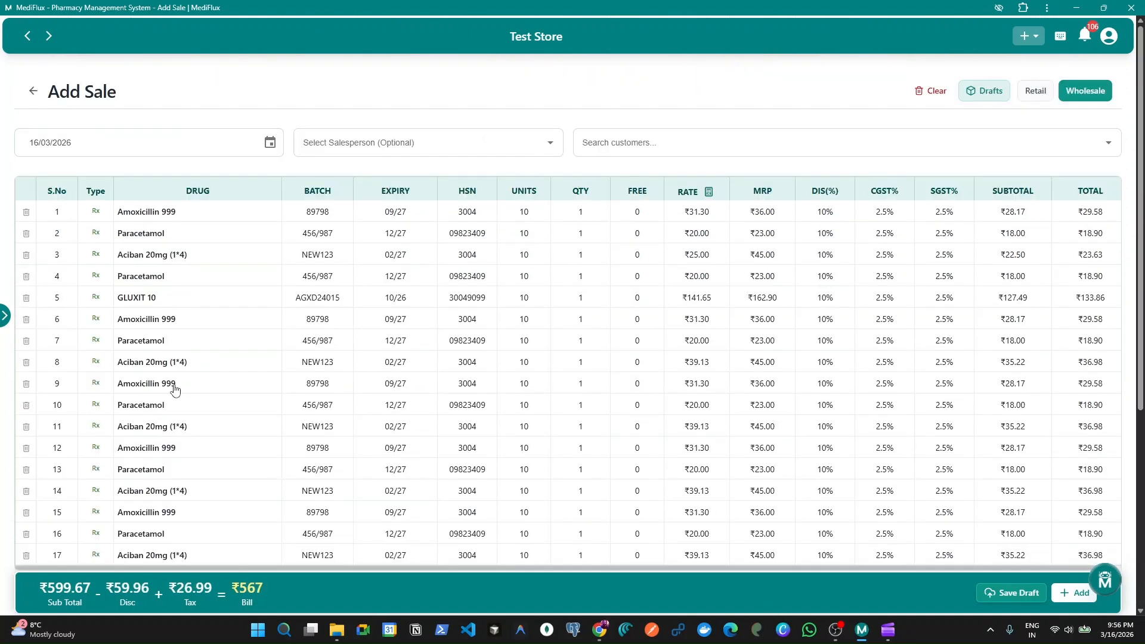
pyautogui.scroll(4, 793, 254)
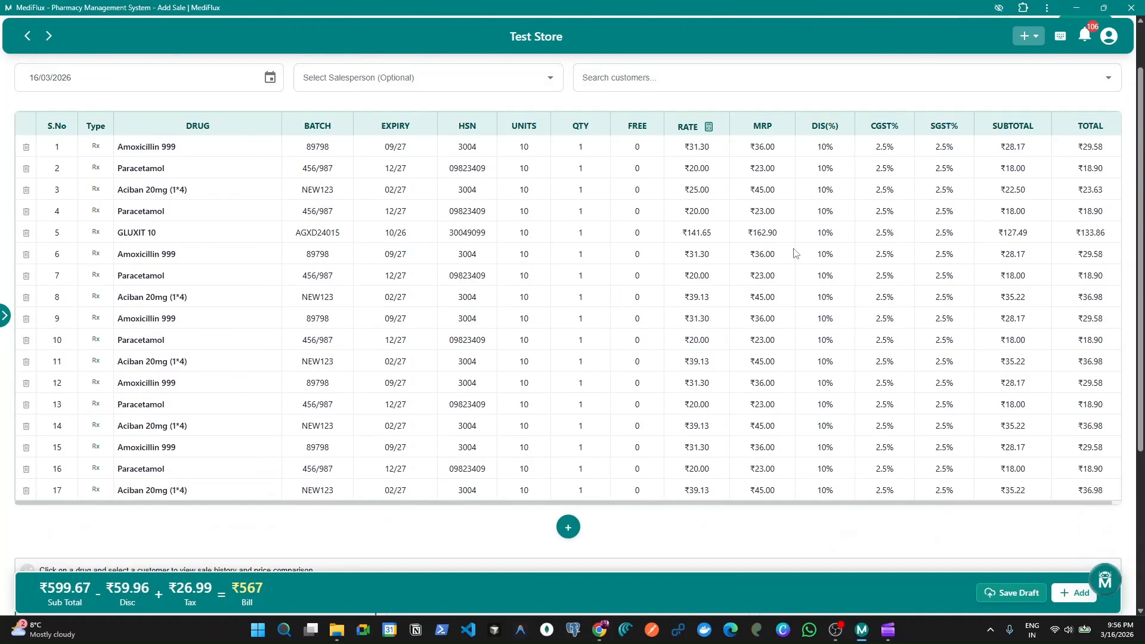
pyautogui.scroll(-4, 659, 517)
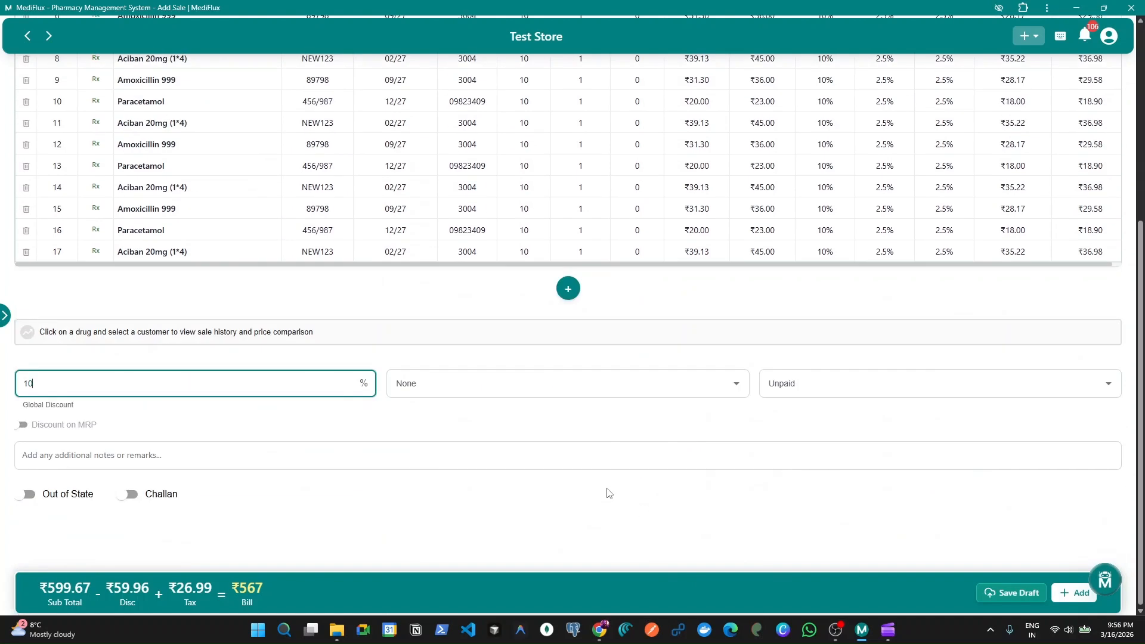
# Look through the available payment methods without changing the selection
pyautogui.click(532, 382)
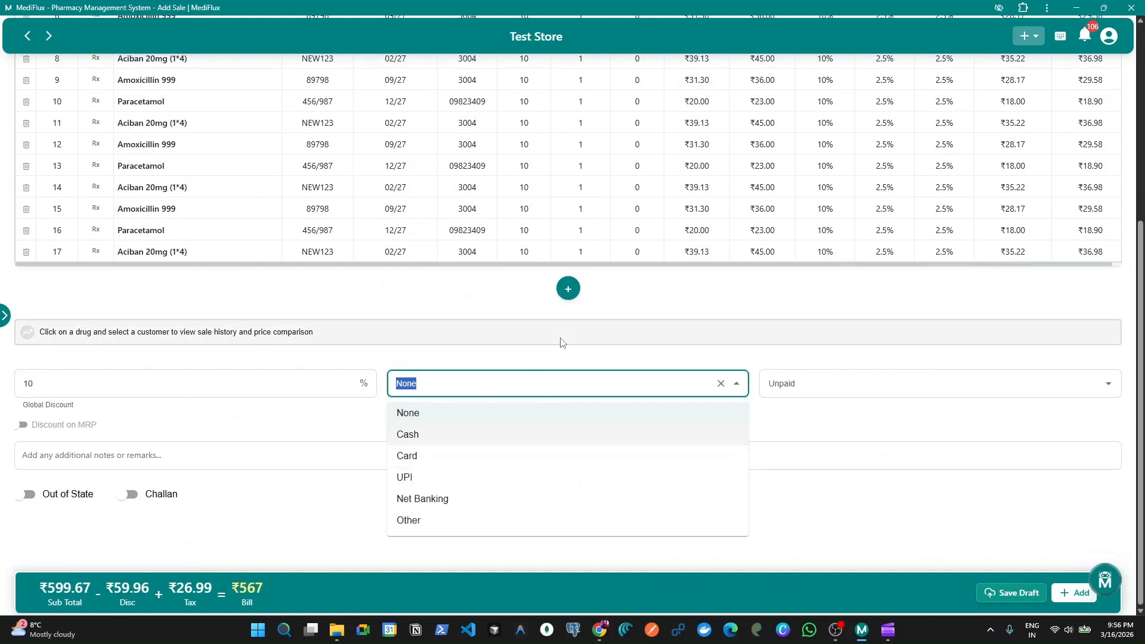
pyautogui.press('Down')
pyautogui.press('Down')
pyautogui.press('Up')
pyautogui.press('Up')
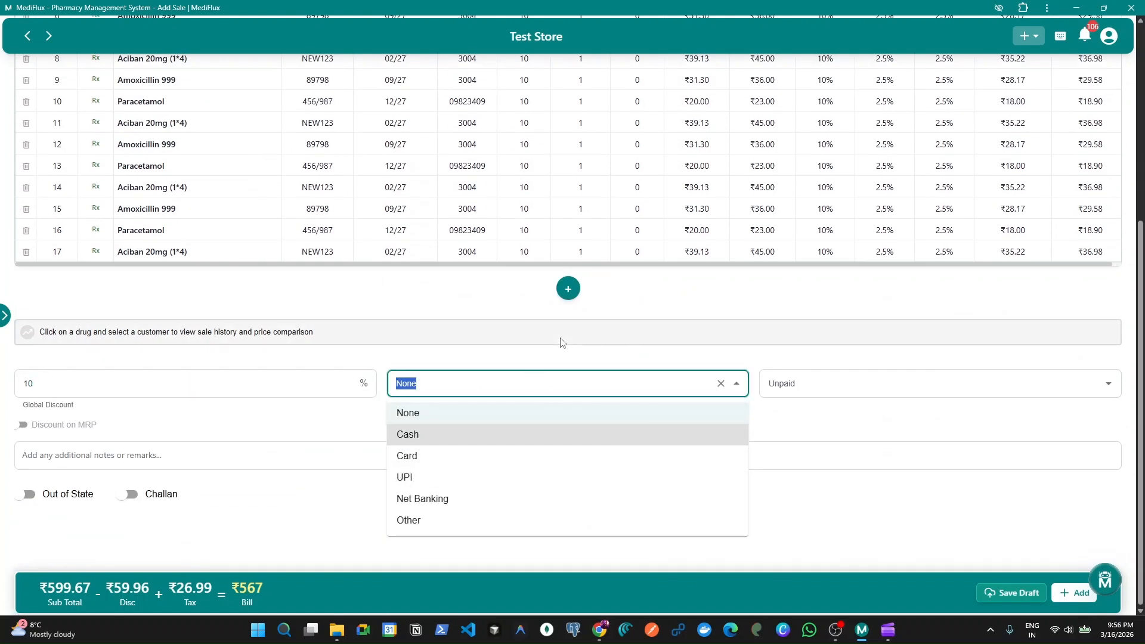
pyautogui.click(695, 355)
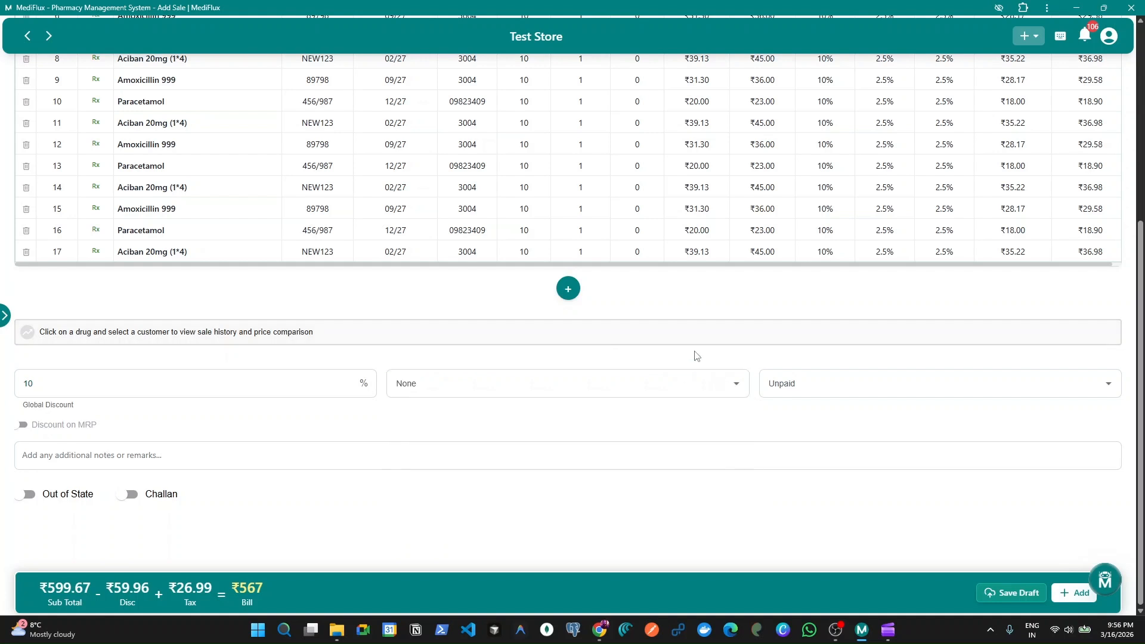
# Review the payment status options and set the payment status to Paid
pyautogui.click(859, 381)
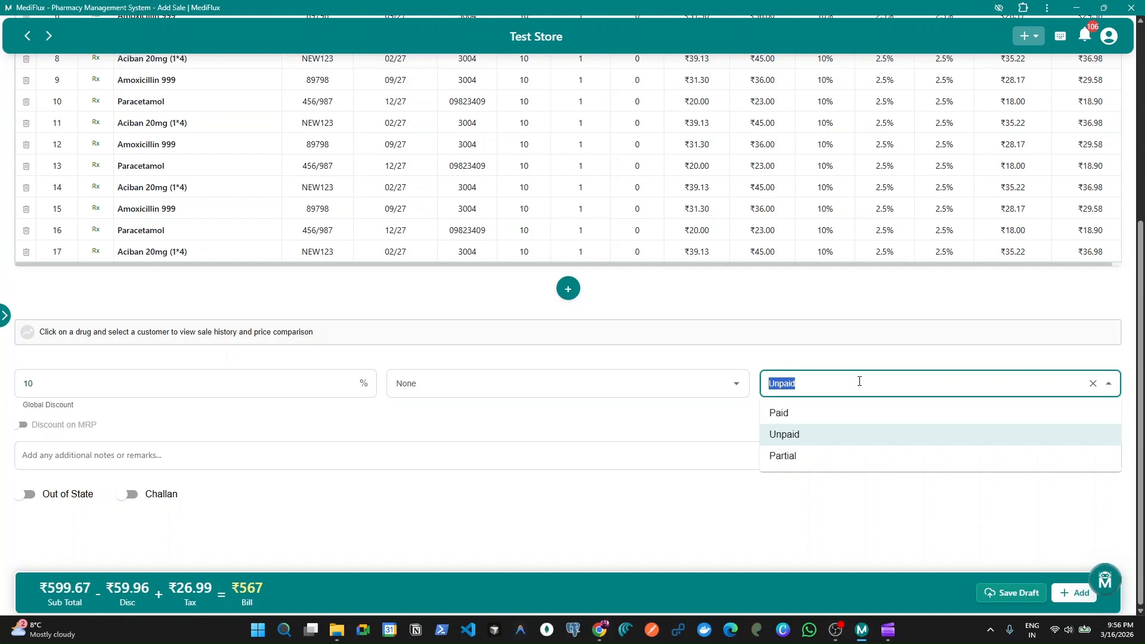
pyautogui.click(885, 366)
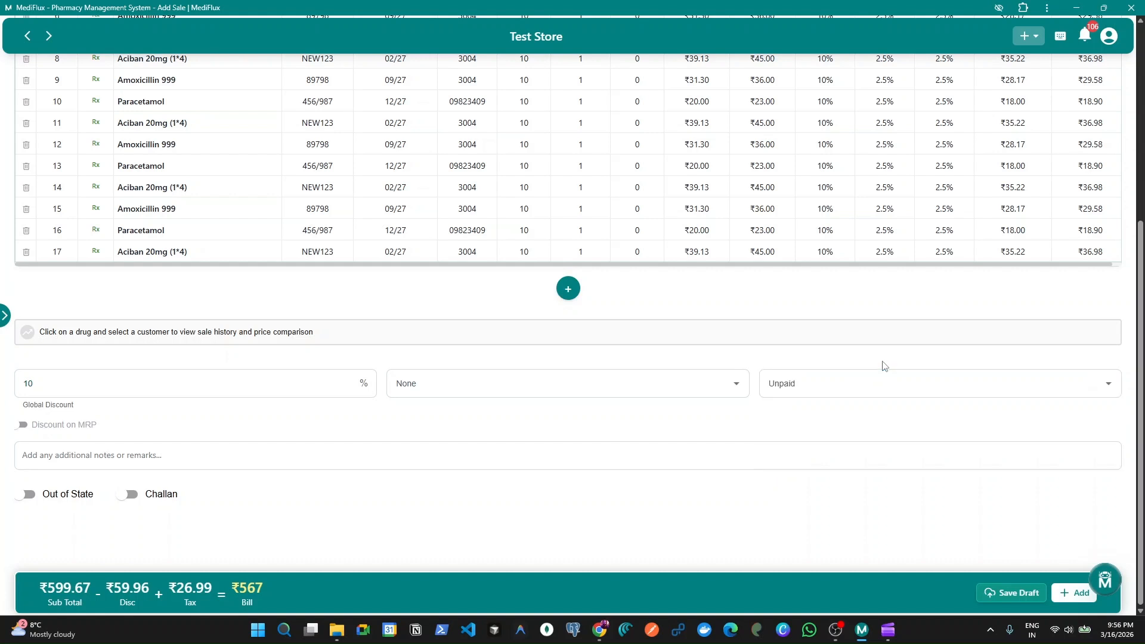
pyautogui.click(829, 393)
pyautogui.click(829, 385)
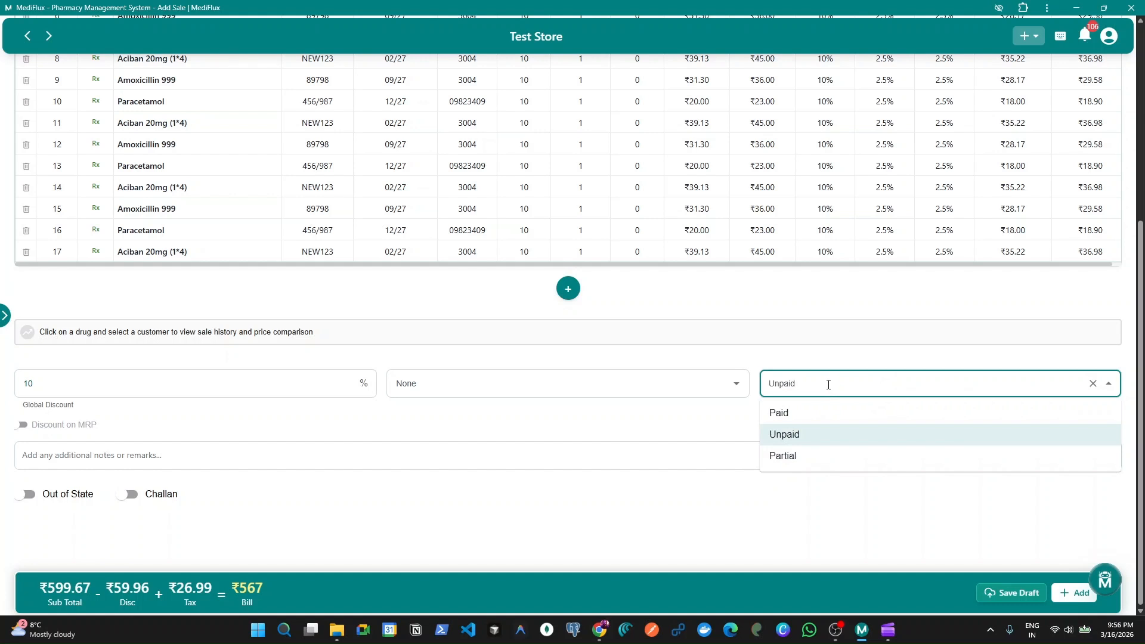
pyautogui.press('Up')
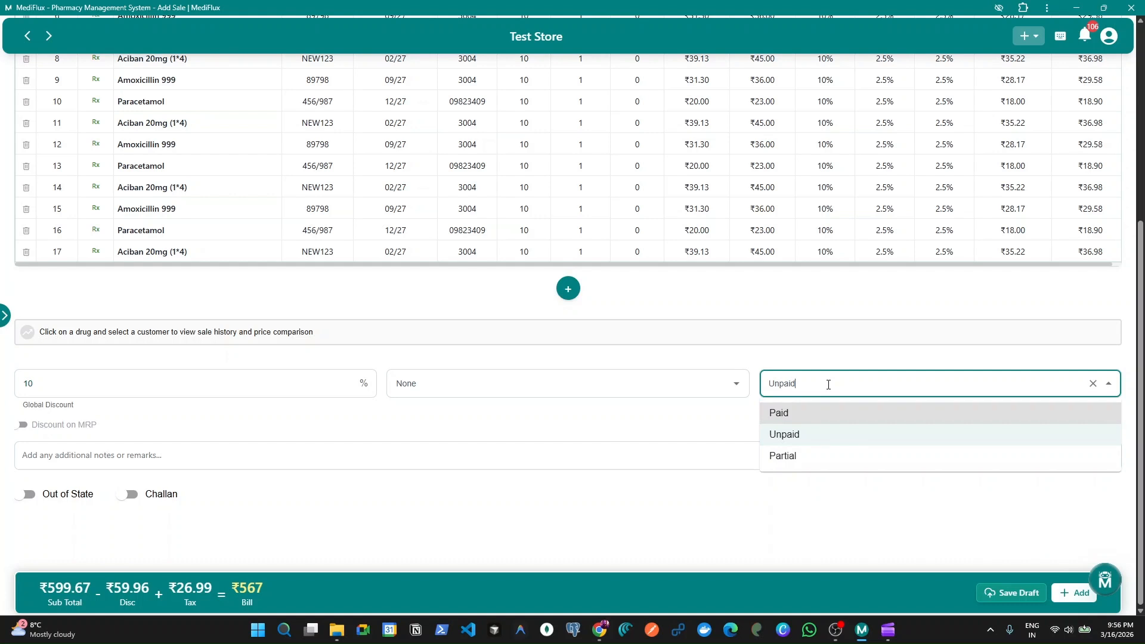
pyautogui.press('Return')
# Change the payment status to Partial and activate the Amount Paid field
pyautogui.click(828, 384)
pyautogui.press('Down')
pyautogui.press('Down')
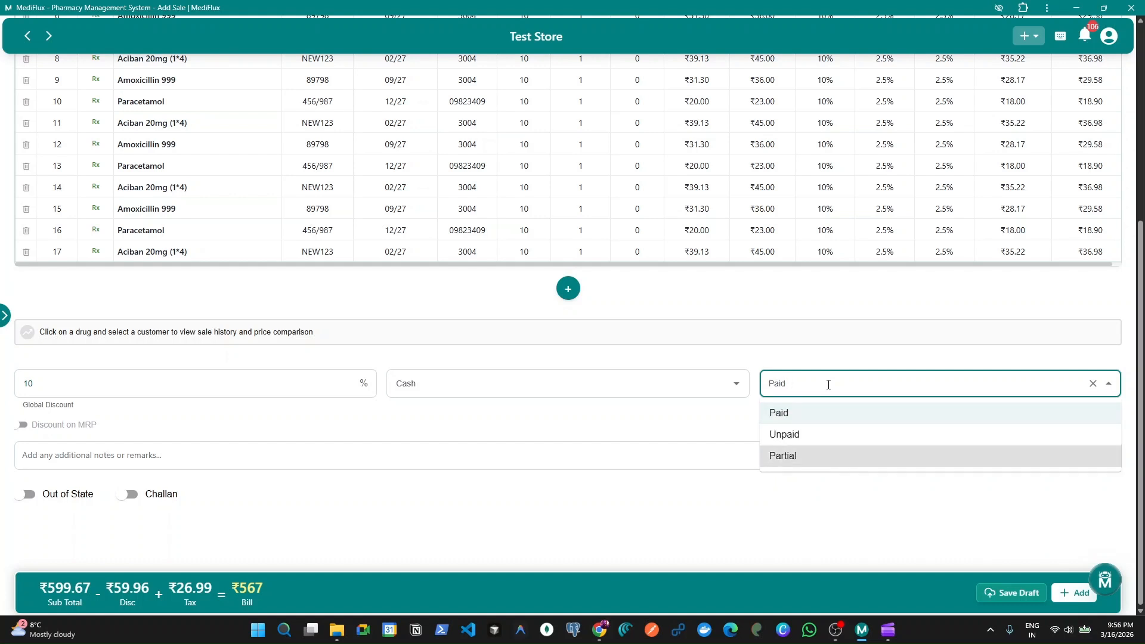
pyautogui.press('Return')
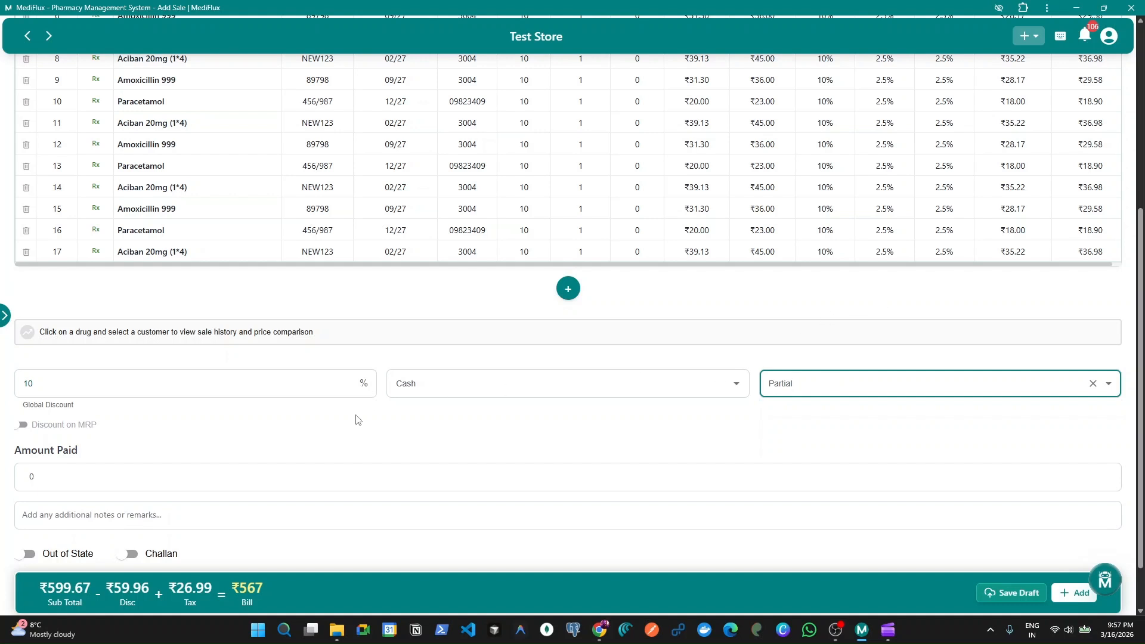
pyautogui.click(275, 476)
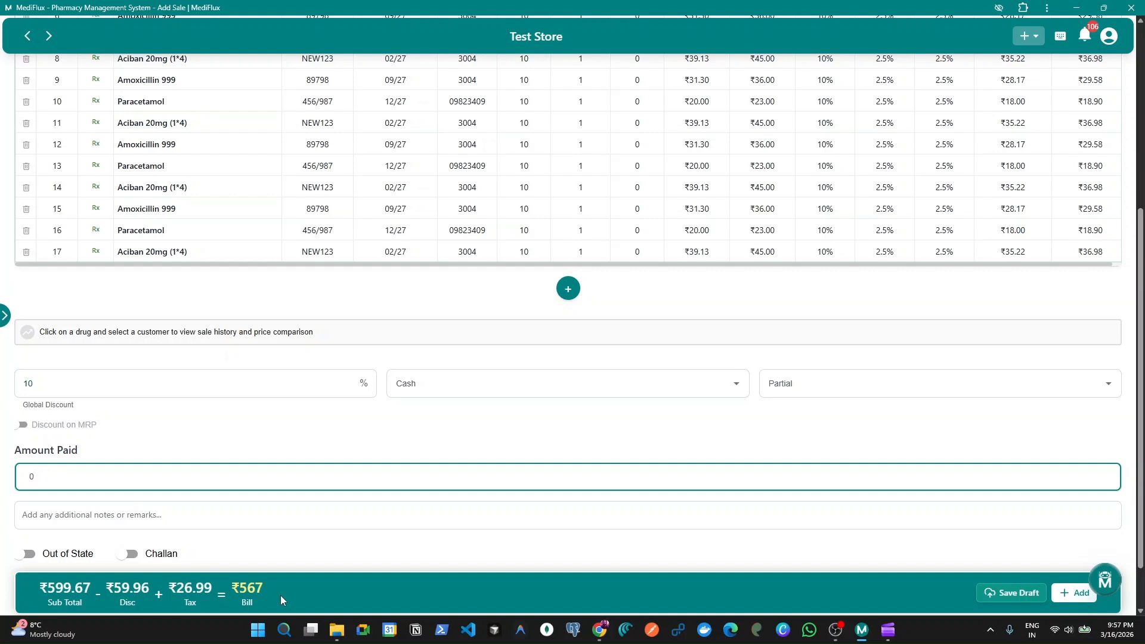
# Return the payment status to Unpaid and open the payment method choices
pyautogui.click(841, 391)
pyautogui.press('Up')
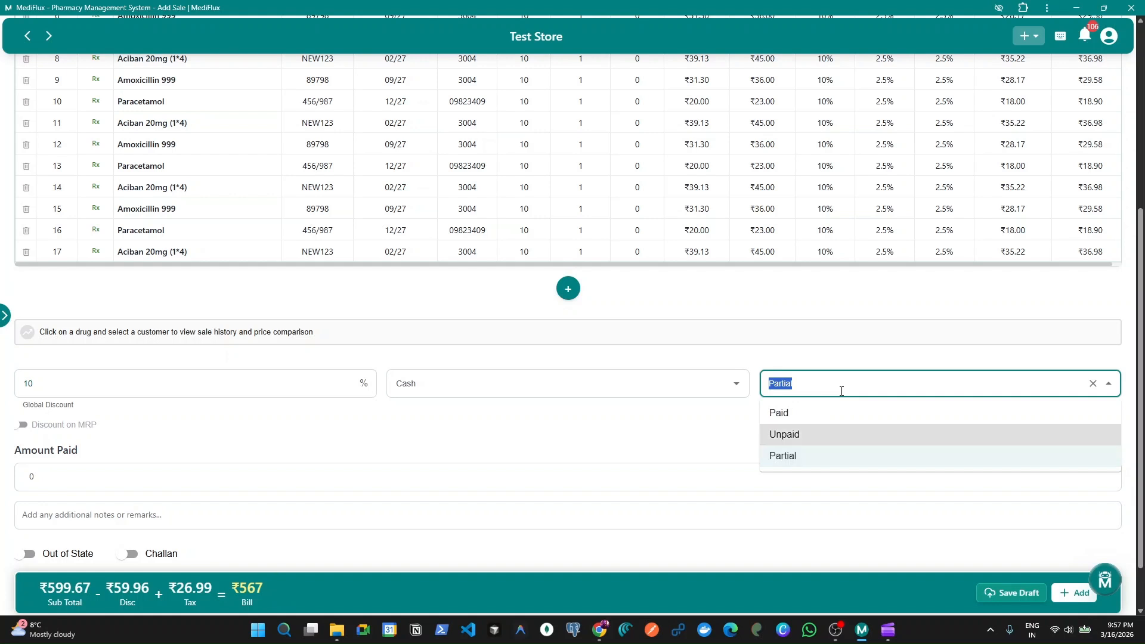
pyautogui.press('Return')
pyautogui.click(617, 391)
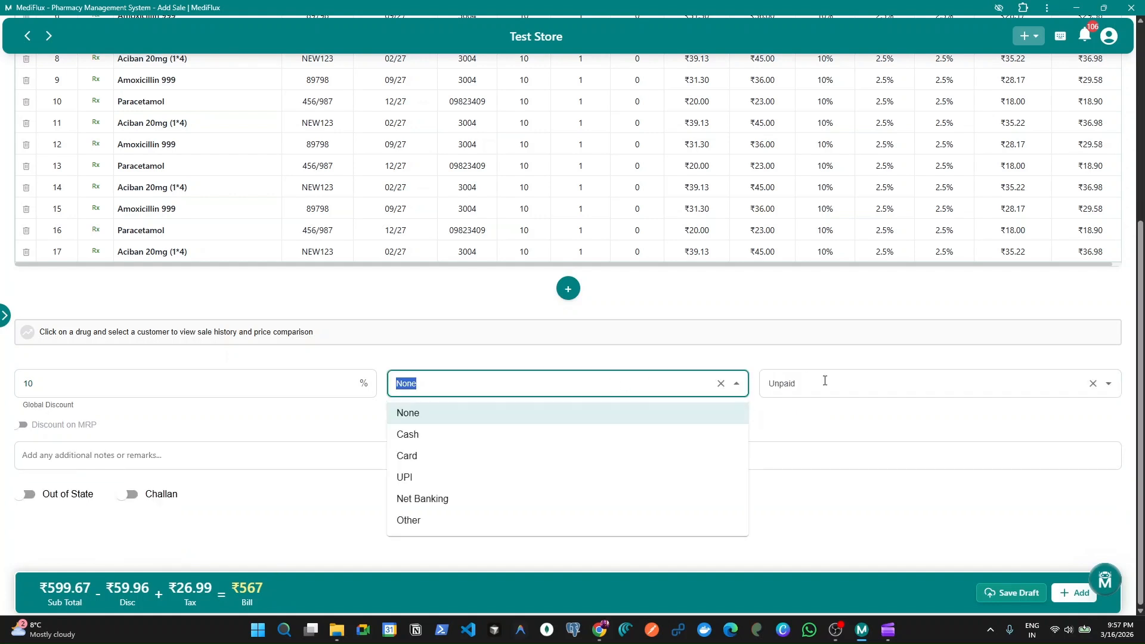
# Set the payment status to Paid again and look through the payment methods
pyautogui.click(818, 383)
pyautogui.press('Up')
pyautogui.press('Return')
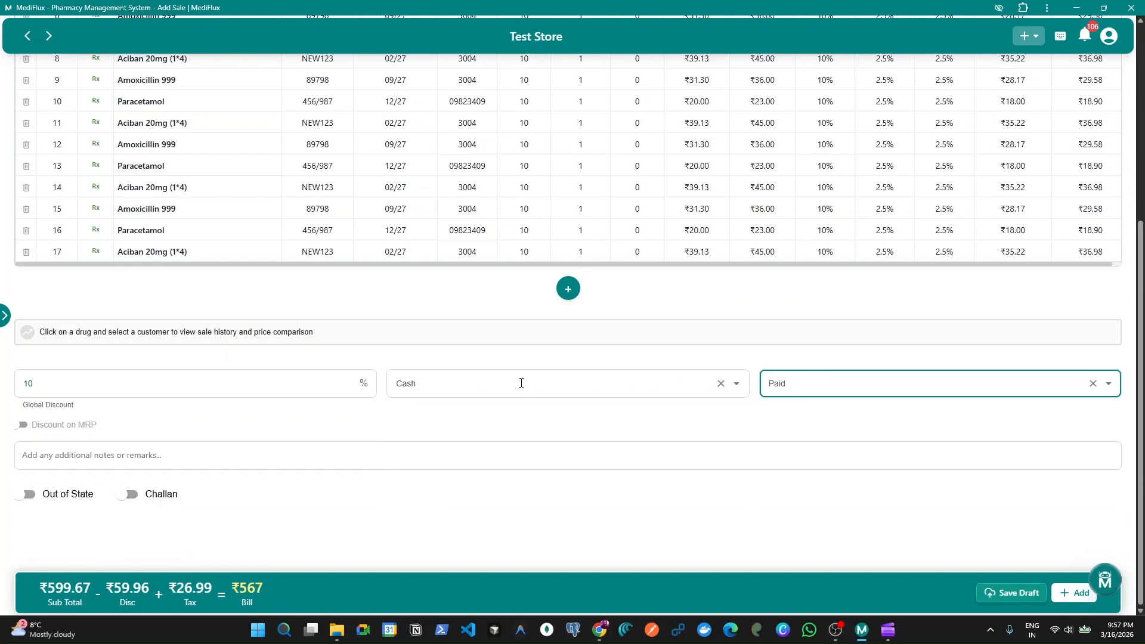
pyautogui.click(522, 382)
pyautogui.press('Down')
pyautogui.press('Down')
pyautogui.press('Down')
pyautogui.press('Down')
pyautogui.press('Down')
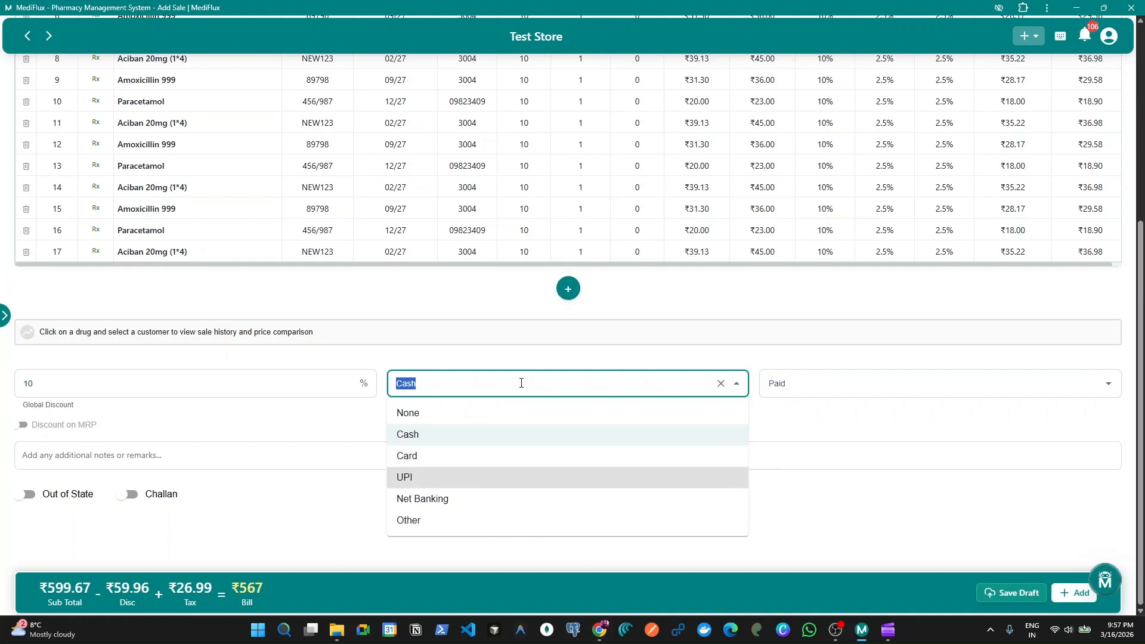
pyautogui.press('Up')
pyautogui.press('Up')
pyautogui.press('Up')
pyautogui.press('Down')
pyautogui.press('Down')
# Set the payment status to Unpaid and activate the additional notes field
pyautogui.click(808, 386)
pyautogui.click(808, 440)
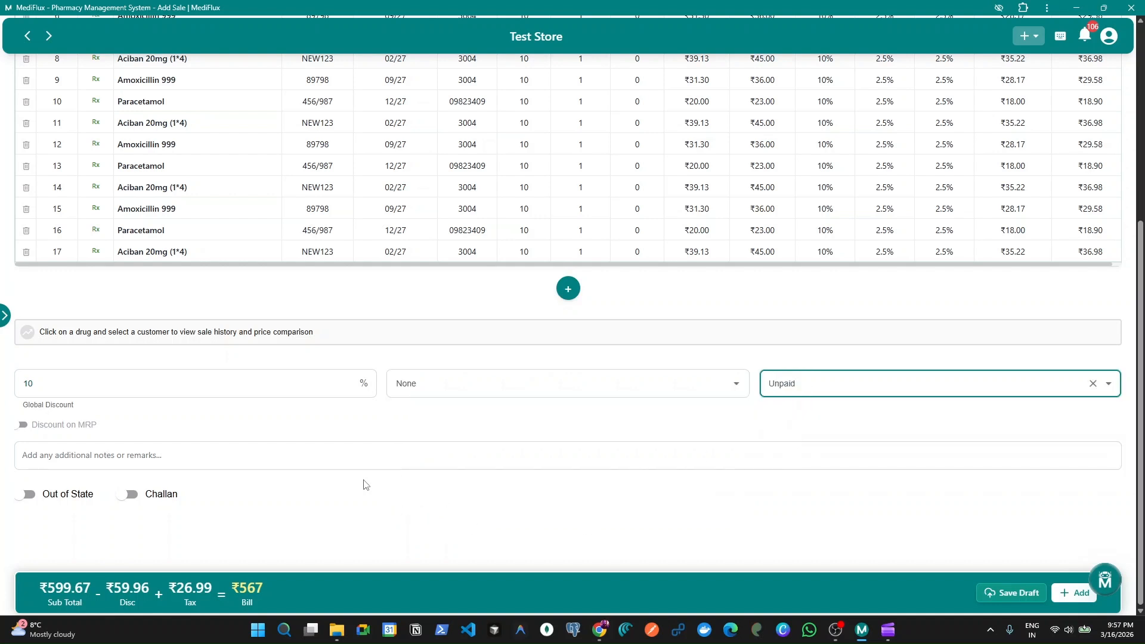
pyautogui.click(230, 455)
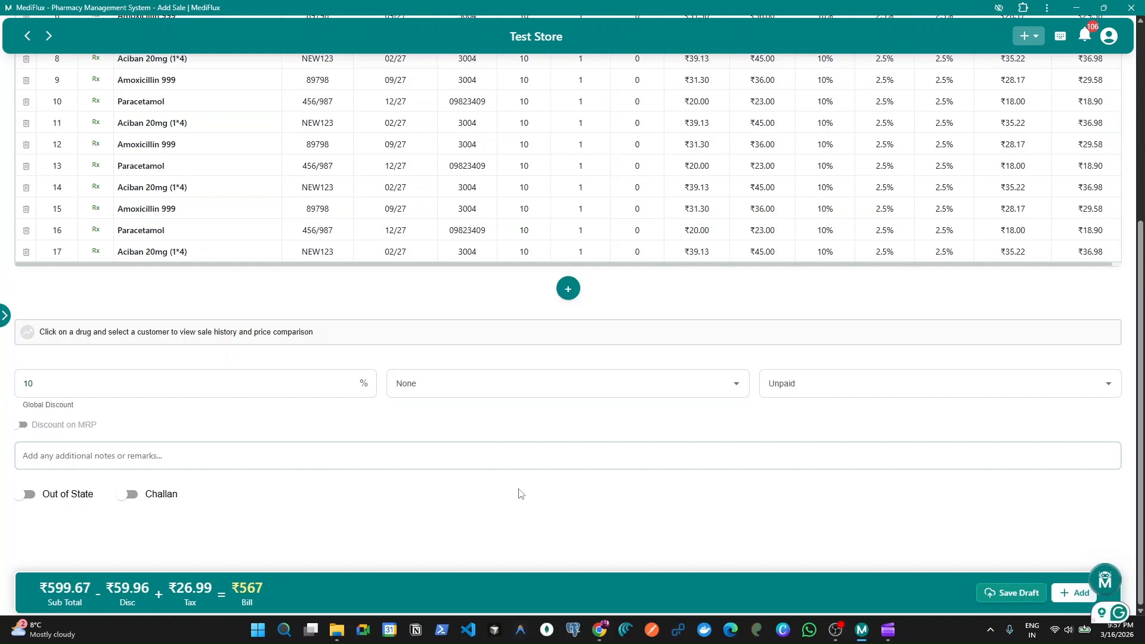
# Review the sale form, turn the Challan option on, and switch it off again
pyautogui.scroll(5, 517, 494)
pyautogui.scroll(-5, 504, 504)
pyautogui.scroll(5, 495, 511)
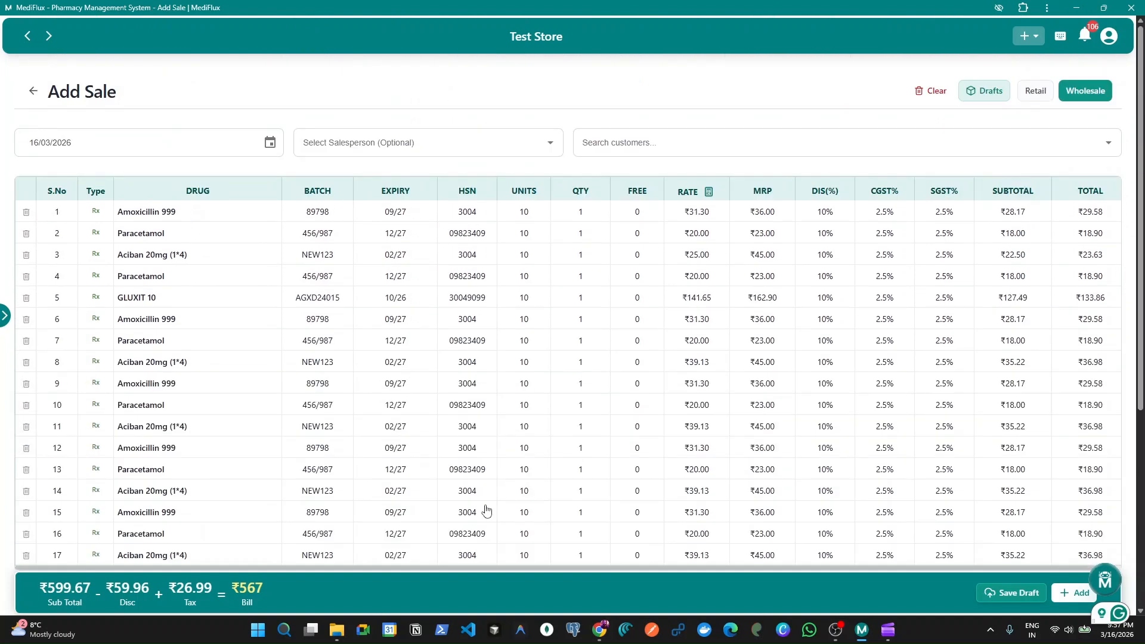
pyautogui.scroll(-4, 487, 510)
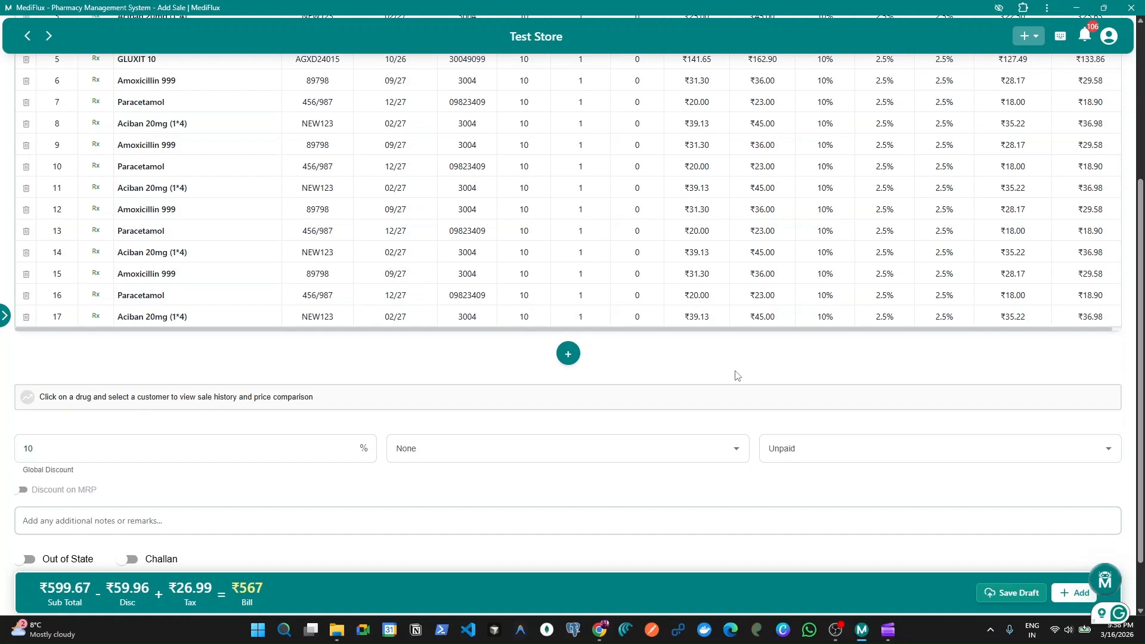
pyautogui.scroll(-1, 343, 501)
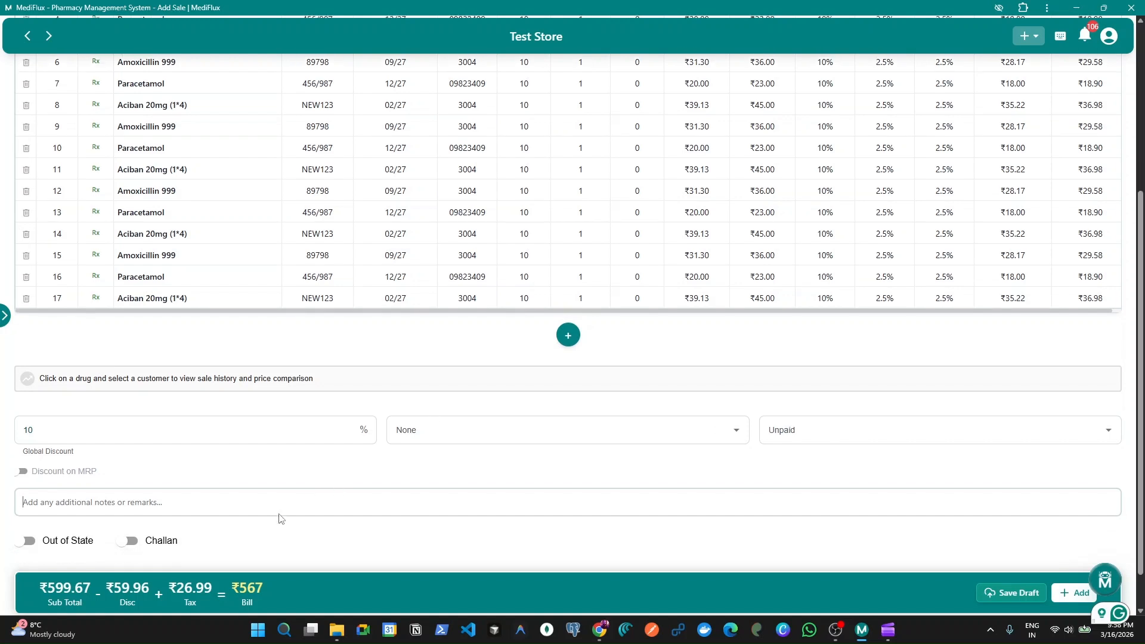
pyautogui.click(139, 500)
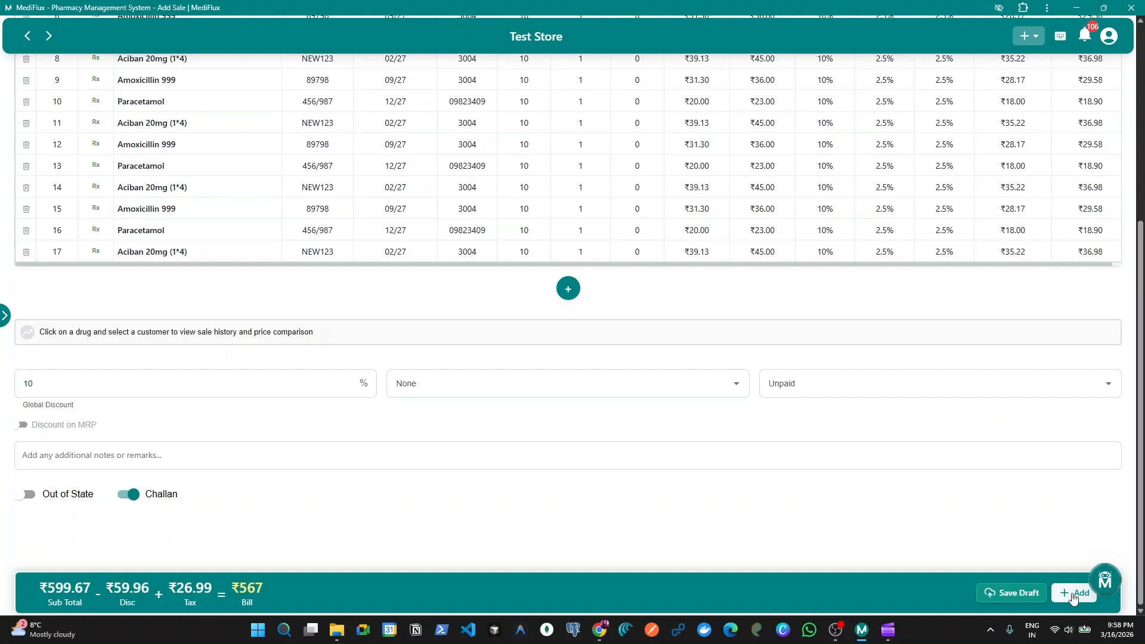
pyautogui.click(128, 496)
pyautogui.scroll(5, 633, 410)
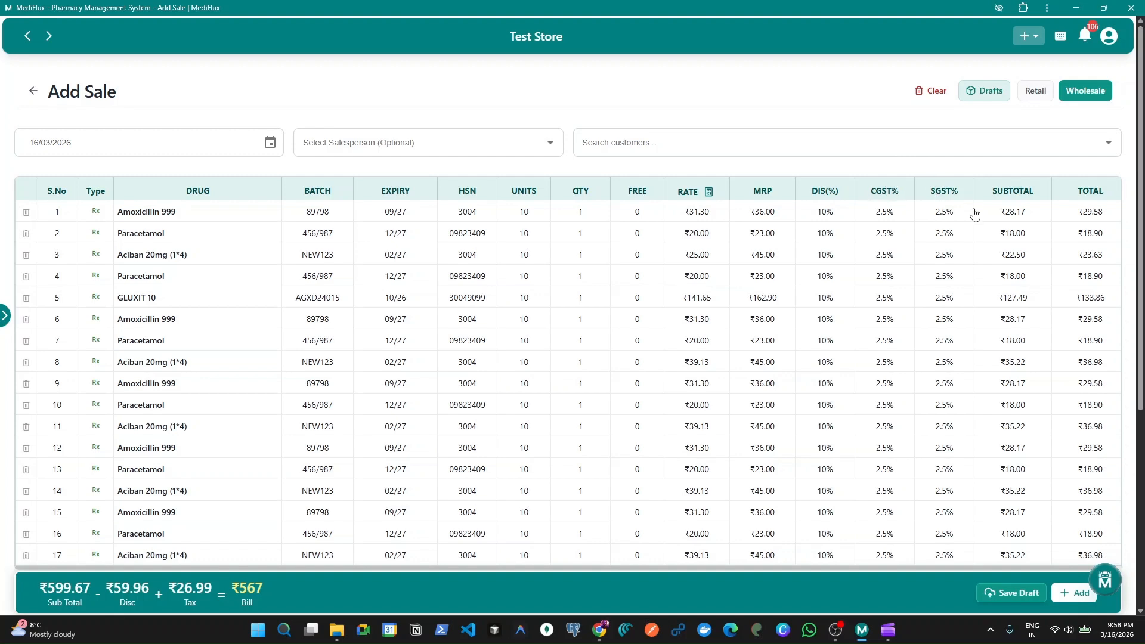
pyautogui.scroll(-5, 963, 212)
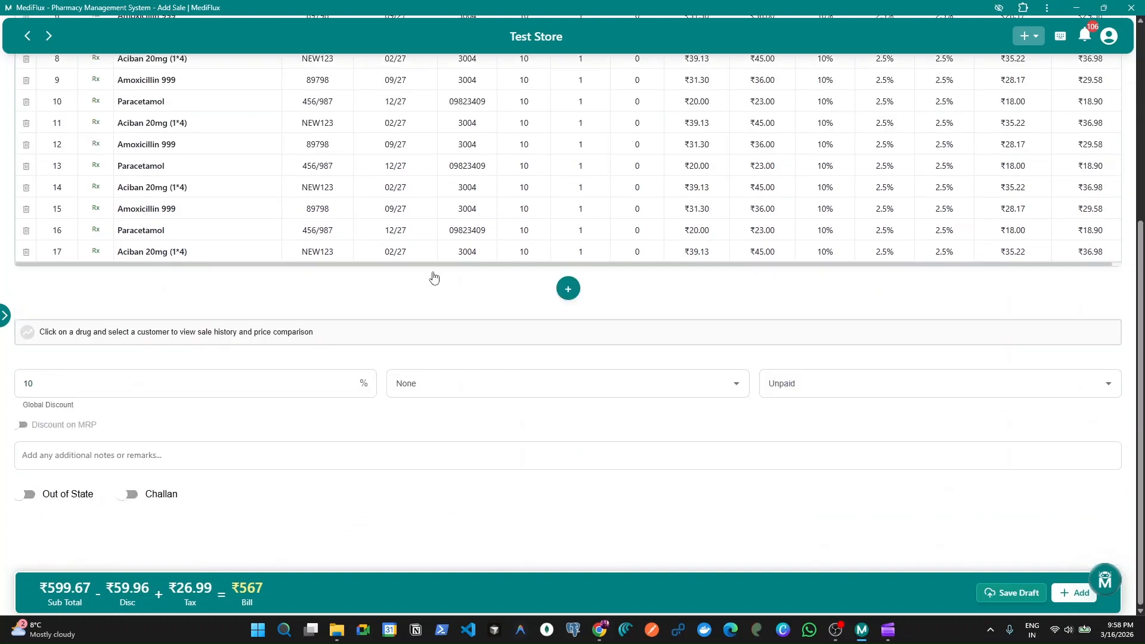
# Mark the sale as Out of State, check the item tax columns, and turn the option off again
pyautogui.click(33, 500)
pyautogui.scroll(5, 278, 444)
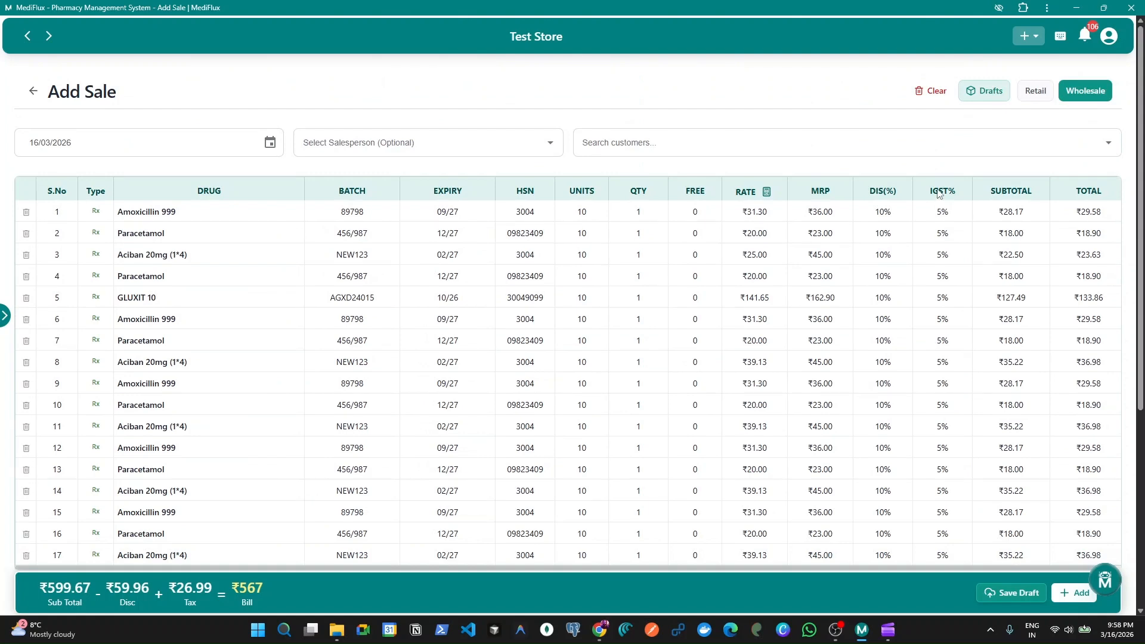
pyautogui.scroll(-5, 942, 209)
pyautogui.scroll(3, 939, 293)
pyautogui.scroll(2, 939, 293)
pyautogui.scroll(-5, 792, 420)
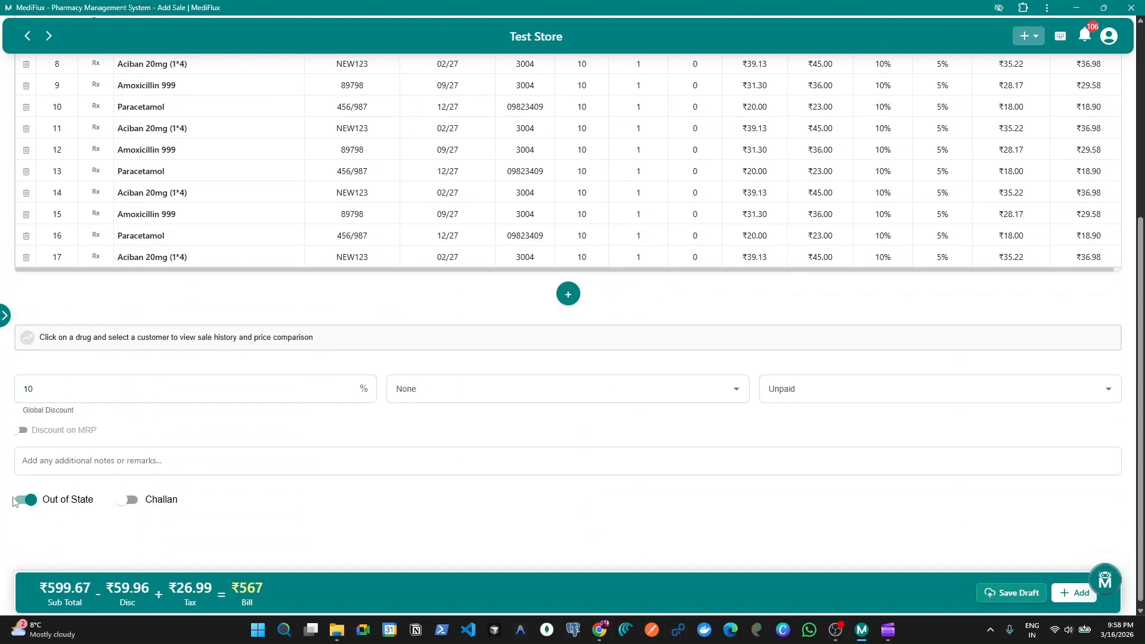
pyautogui.scroll(10, 925, 217)
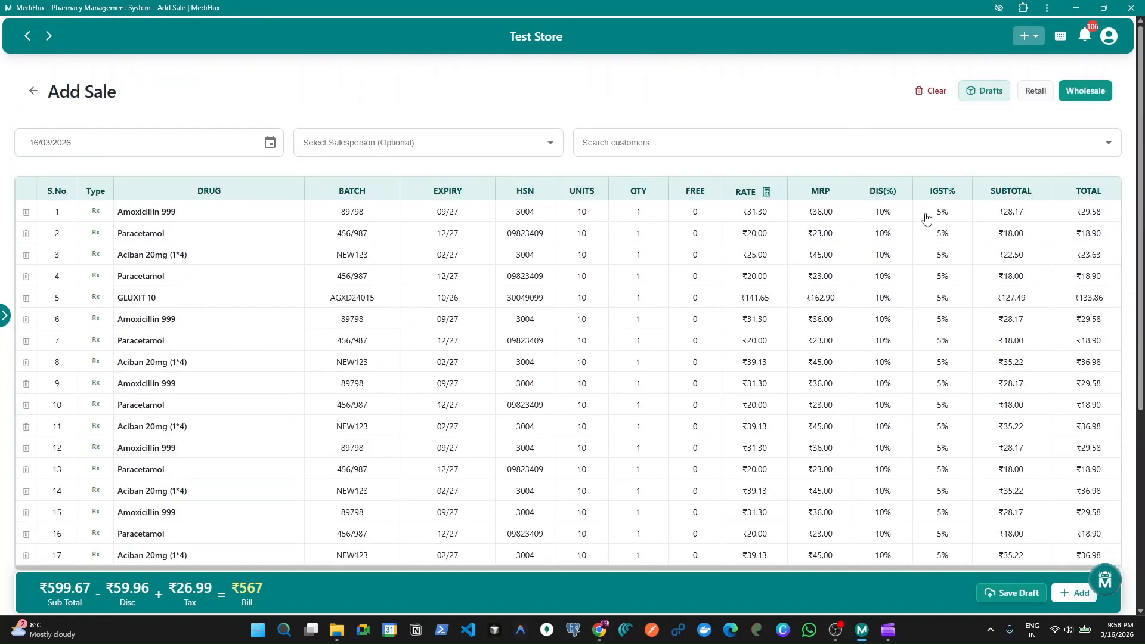
pyautogui.scroll(-8, 955, 399)
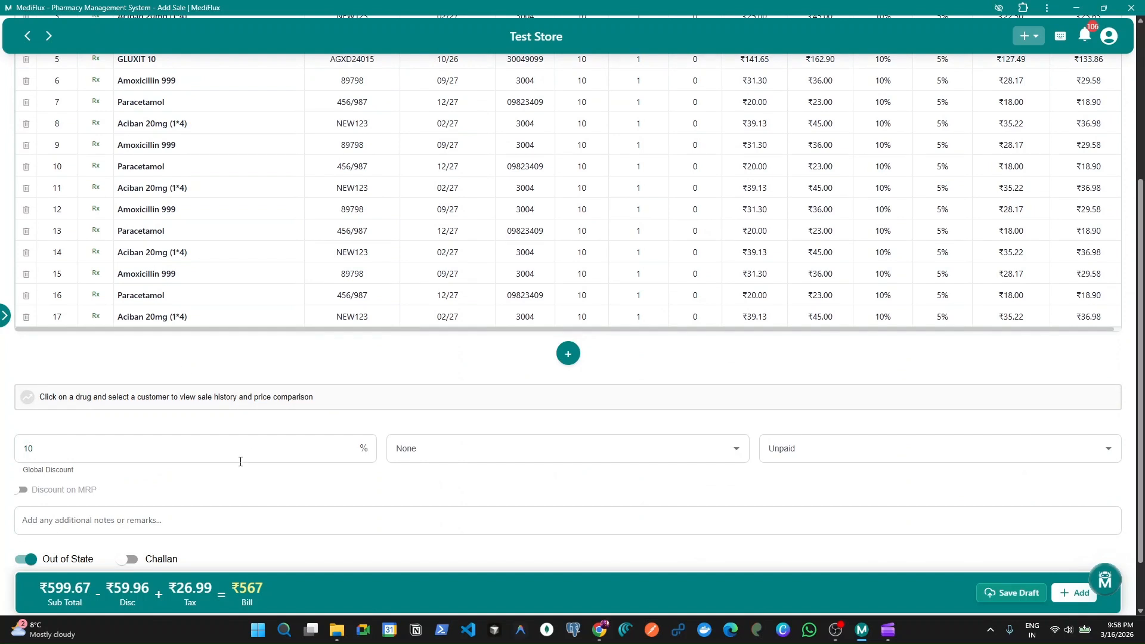
pyautogui.scroll(-1, 18, 512)
pyautogui.scroll(5, 179, 555)
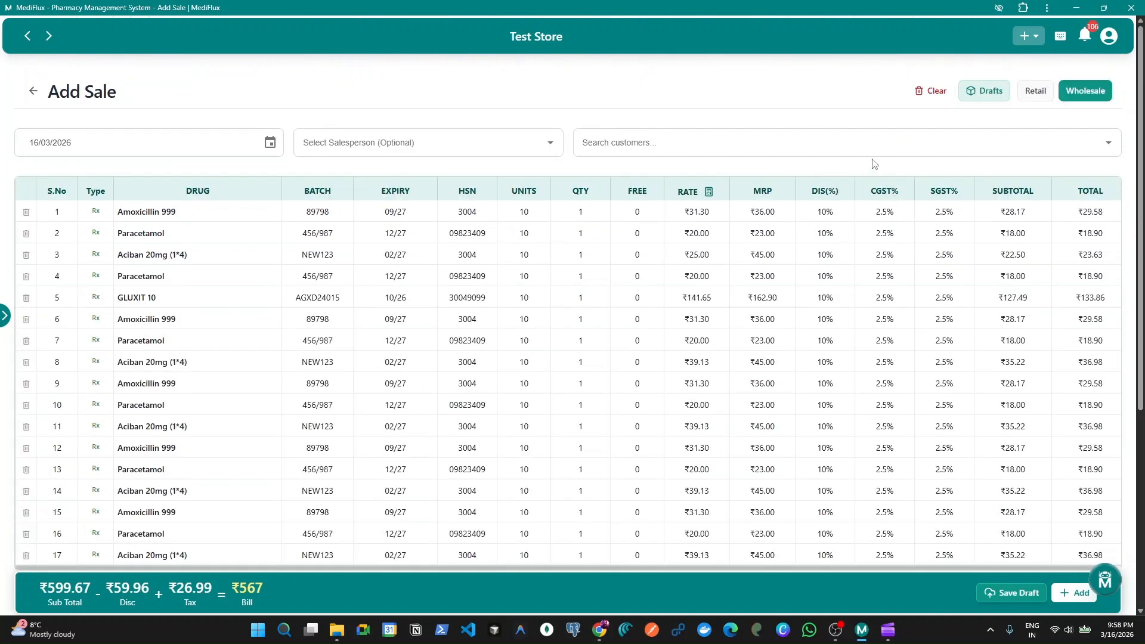
pyautogui.scroll(-3, 859, 339)
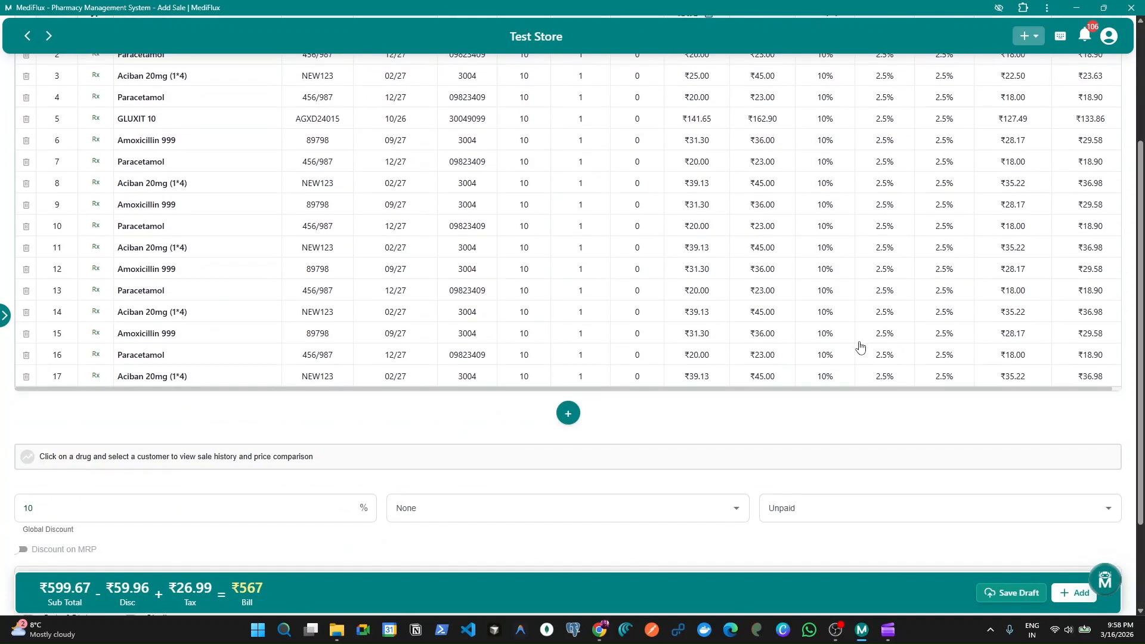
pyautogui.scroll(-2, 860, 347)
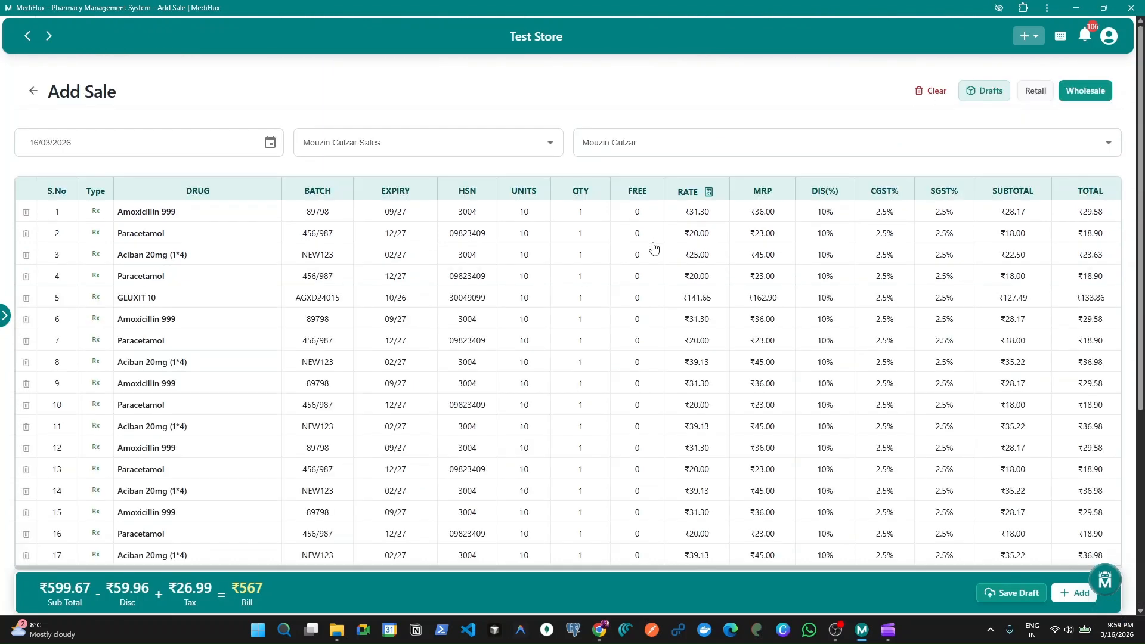
# Save the wholesale sale with its salesperson and customer selected, and return to the sales list
pyautogui.scroll(5, 657, 248)
pyautogui.hotkey('ctrl', 's')
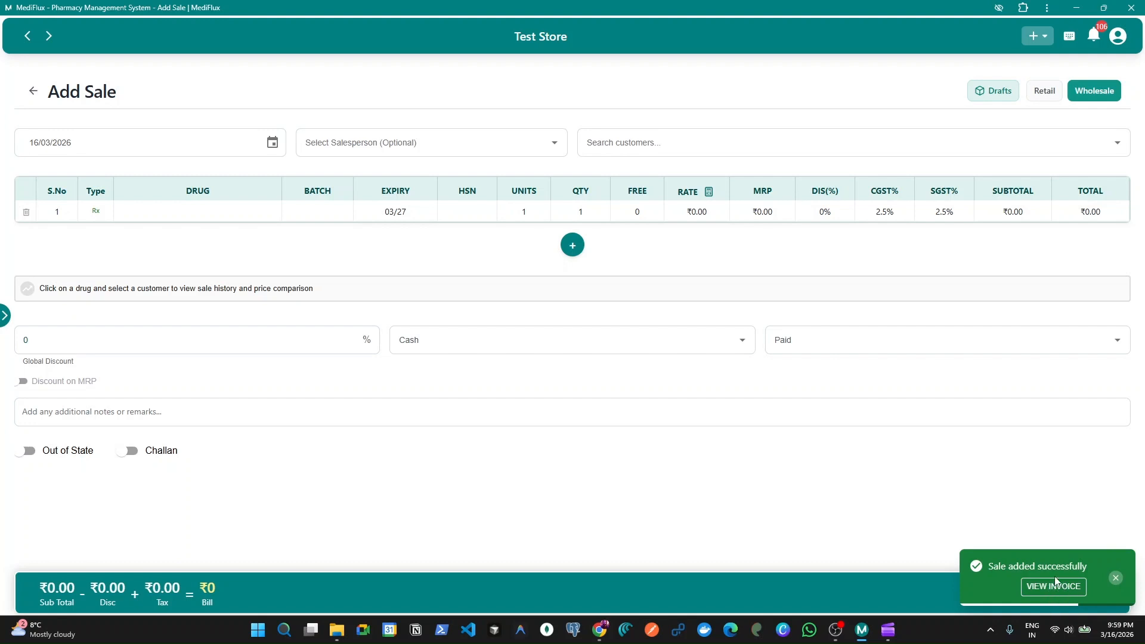
pyautogui.click(34, 93)
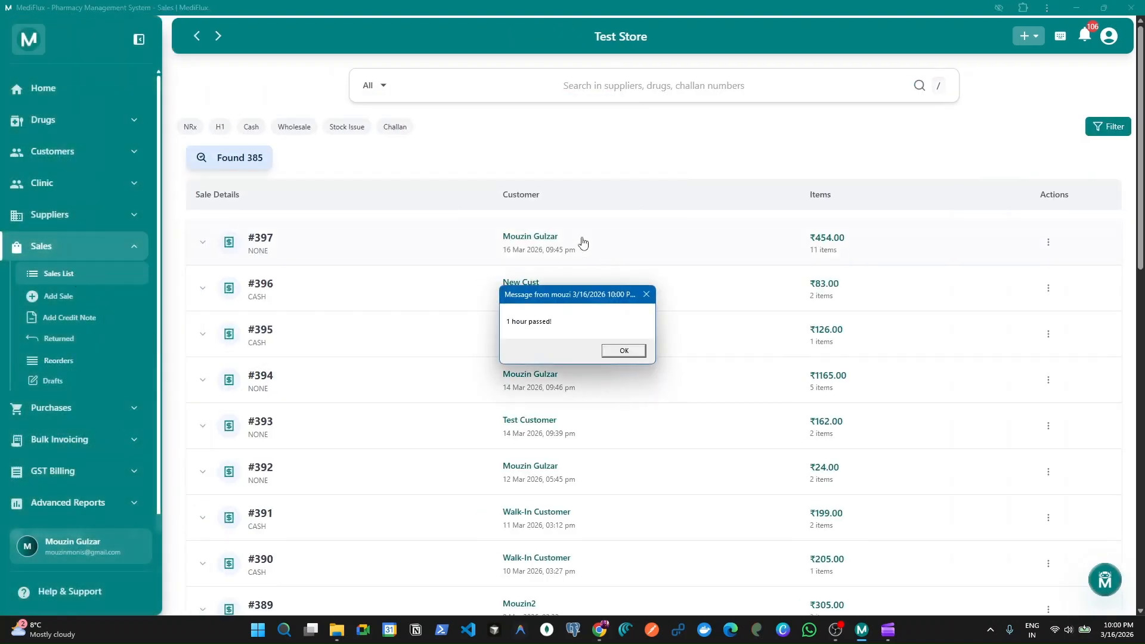
# Dismiss the reminder message, open the newest sale's details from the sales list, and bring up its sale invoice
pyautogui.click(632, 353)
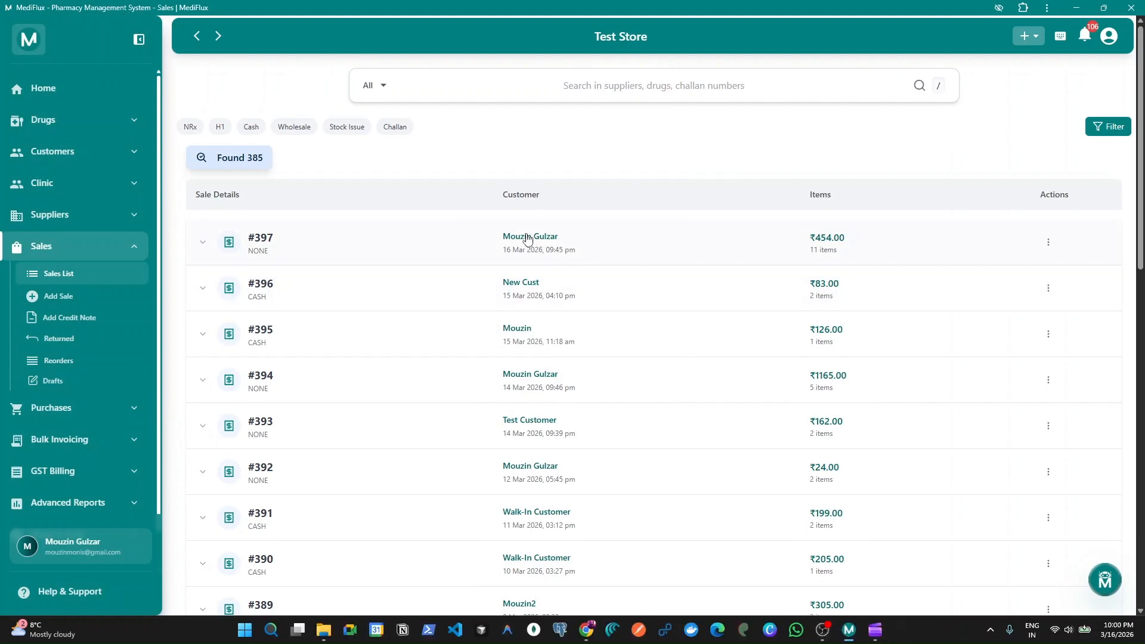
pyautogui.click(528, 236)
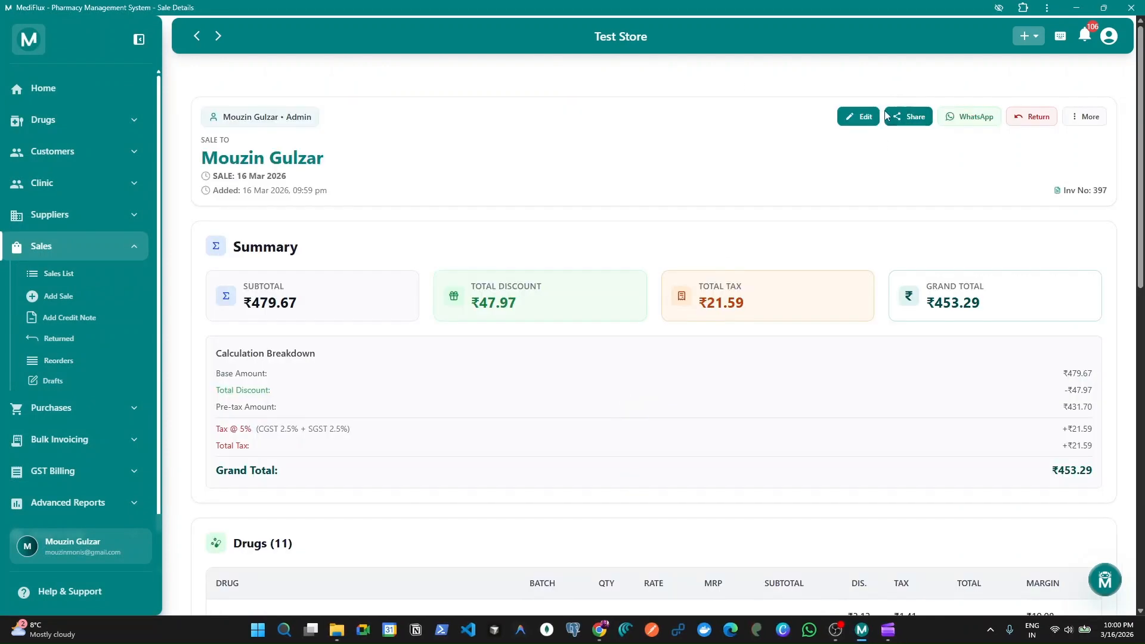
pyautogui.click(1086, 116)
pyautogui.hotkey('ctrl', 'r')
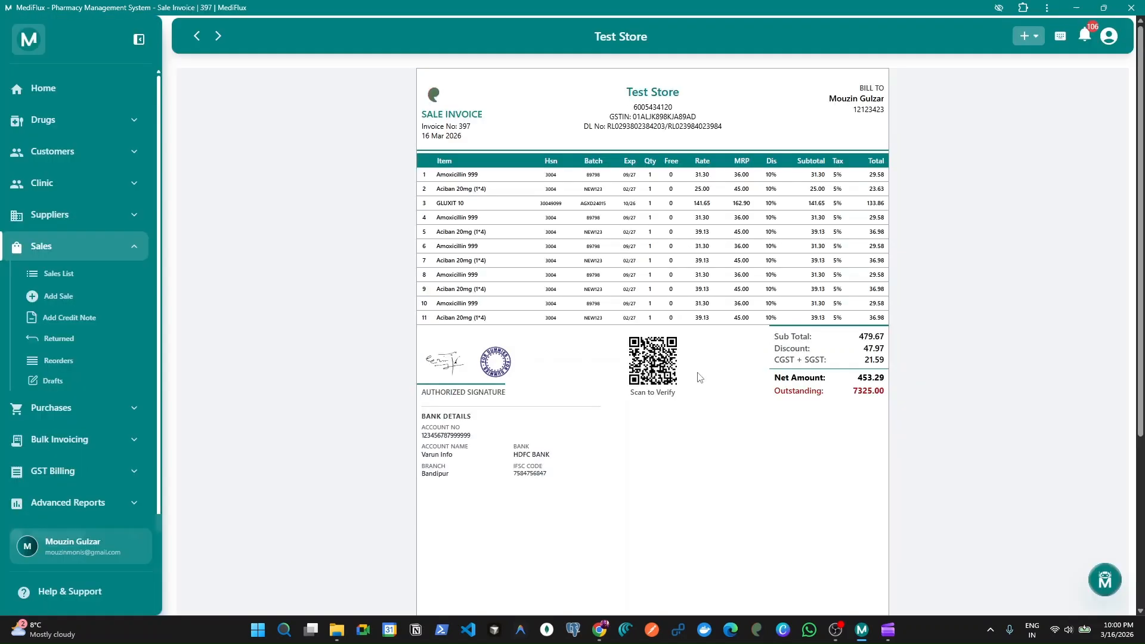
# Preview the sale invoice as a thermal print and as a PDF print, cancelling each print dialog without saving
pyautogui.scroll(-5, 702, 398)
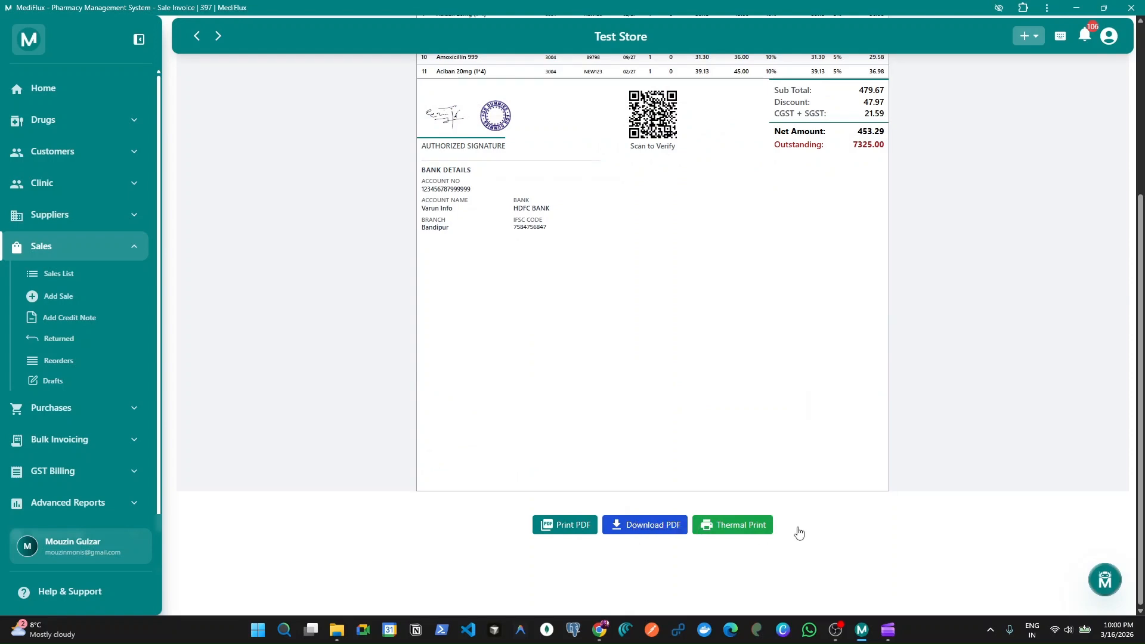
pyautogui.click(751, 527)
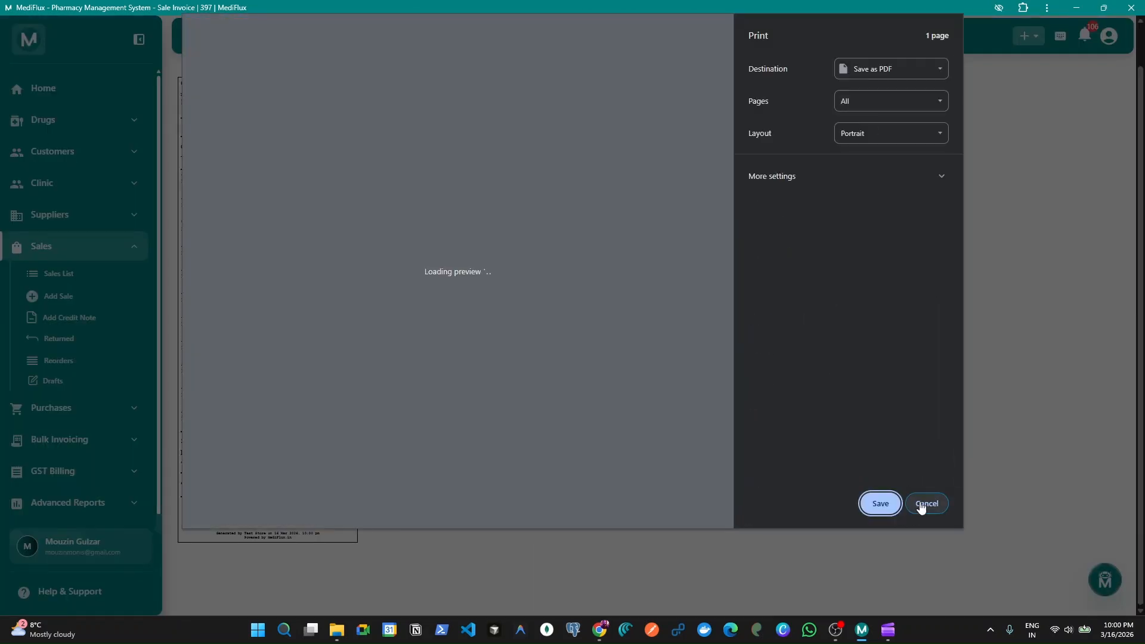
pyautogui.click(923, 508)
pyautogui.scroll(-3, 758, 465)
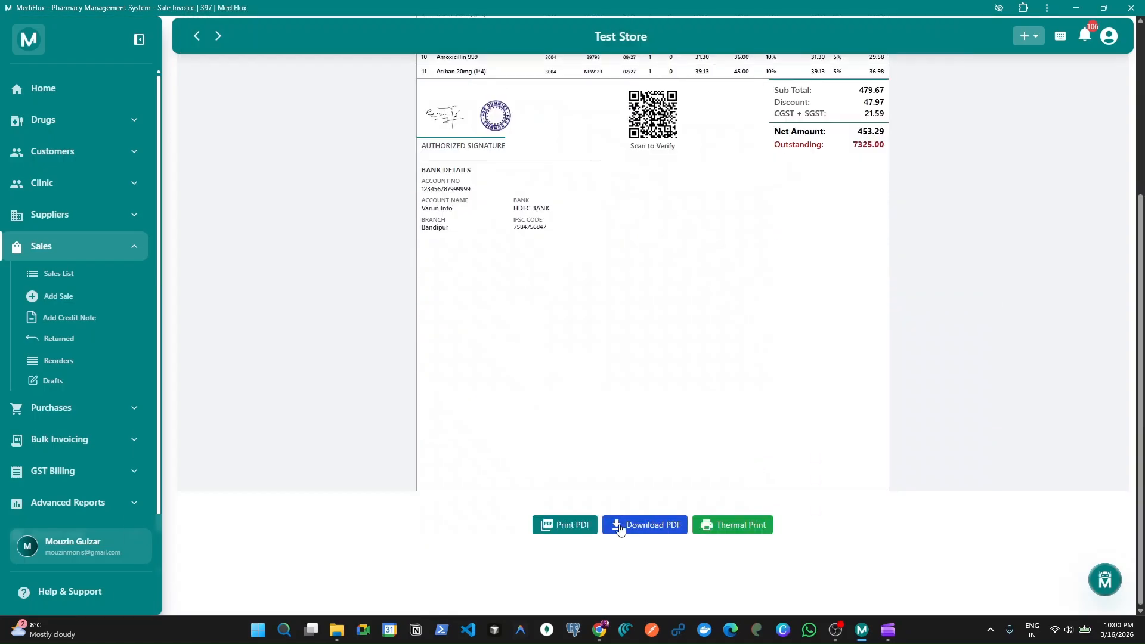
pyautogui.click(595, 525)
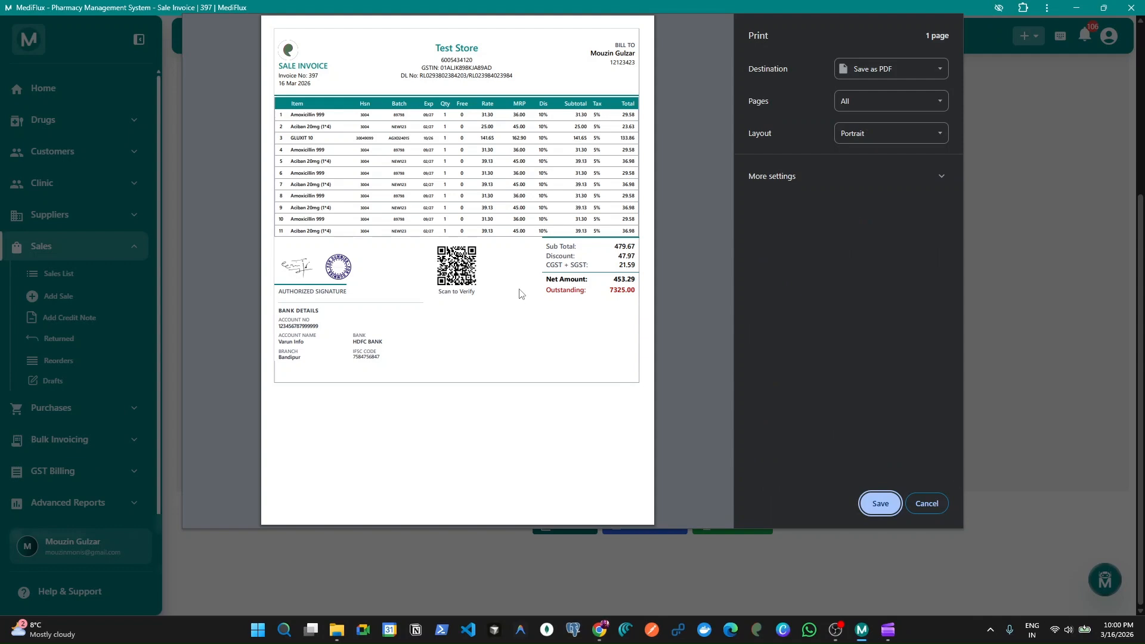
pyautogui.click(928, 503)
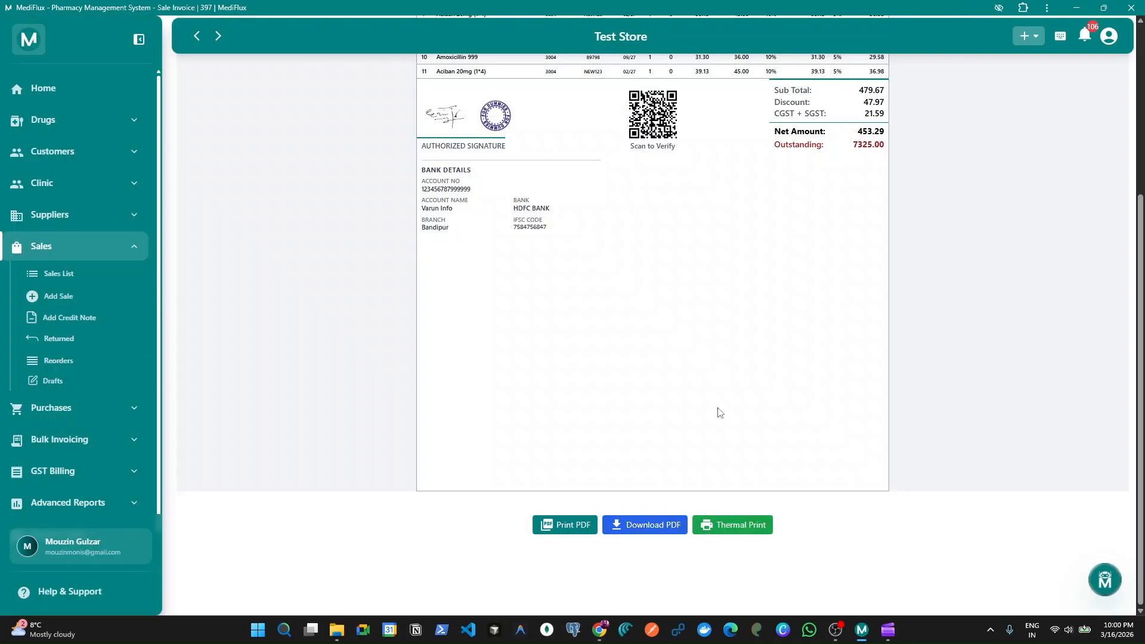
# Examine the invoice's authorized signature and stamp, bank details, net amount and outstanding balance
pyautogui.scroll(2, 668, 394)
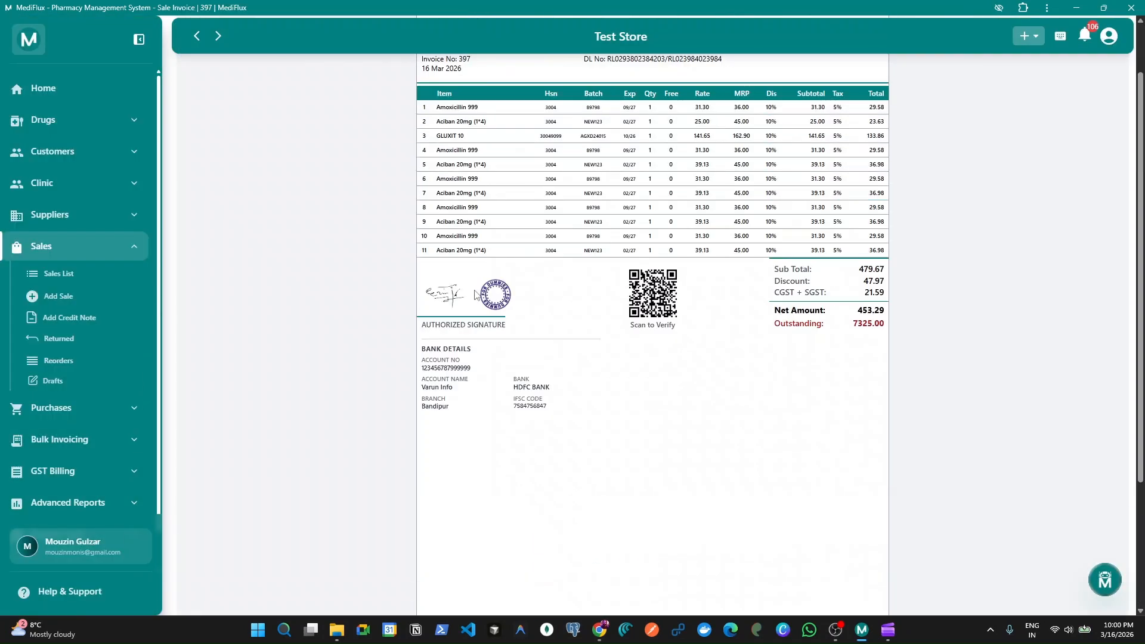
pyautogui.moveTo(526, 302); pyautogui.dragTo(437, 299)
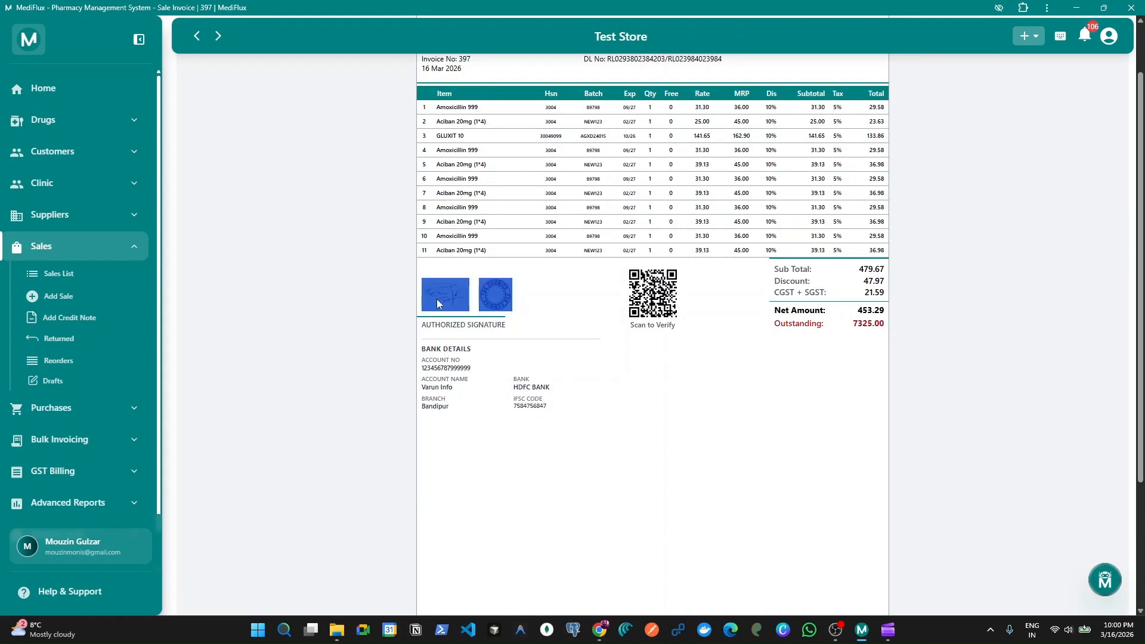
pyautogui.click(557, 349)
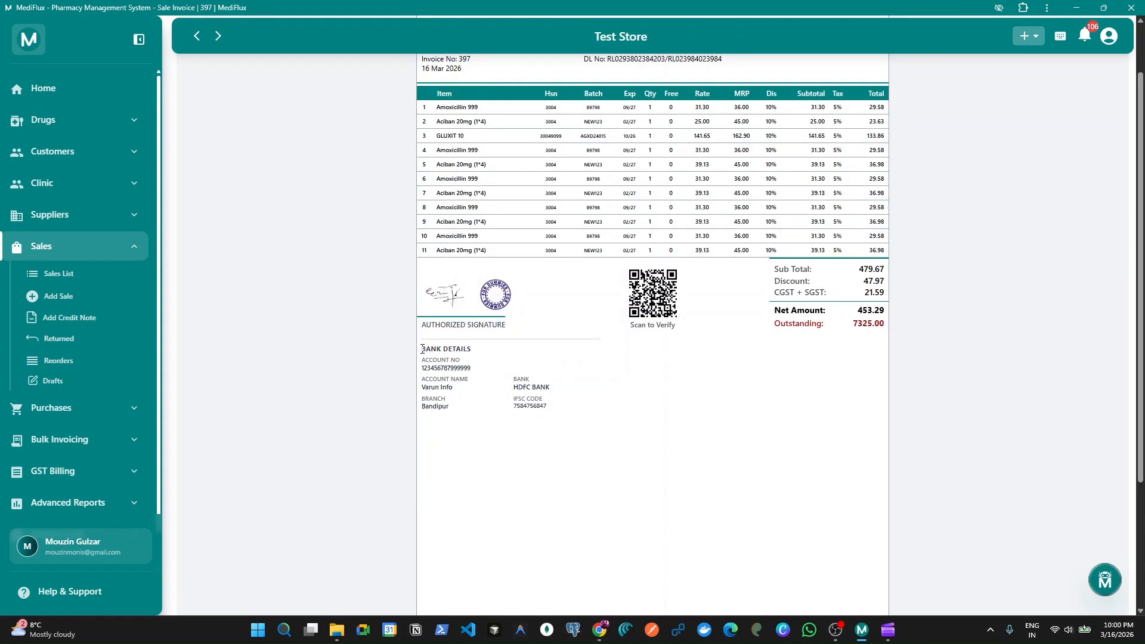
pyautogui.moveTo(422, 349); pyautogui.dragTo(561, 409)
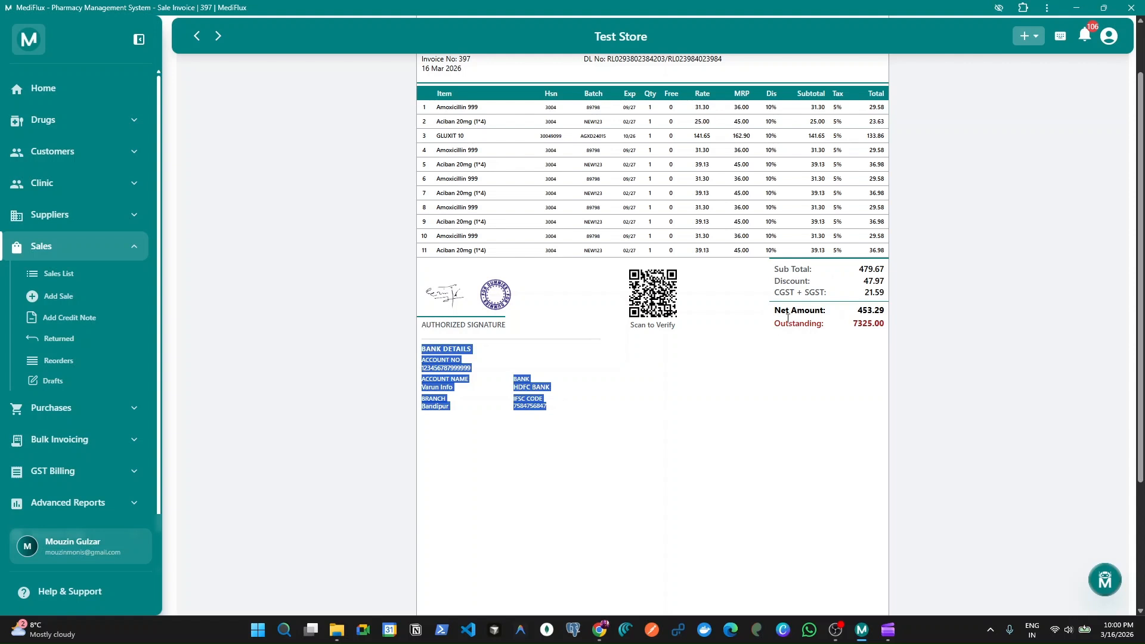
pyautogui.moveTo(775, 324); pyautogui.dragTo(892, 332)
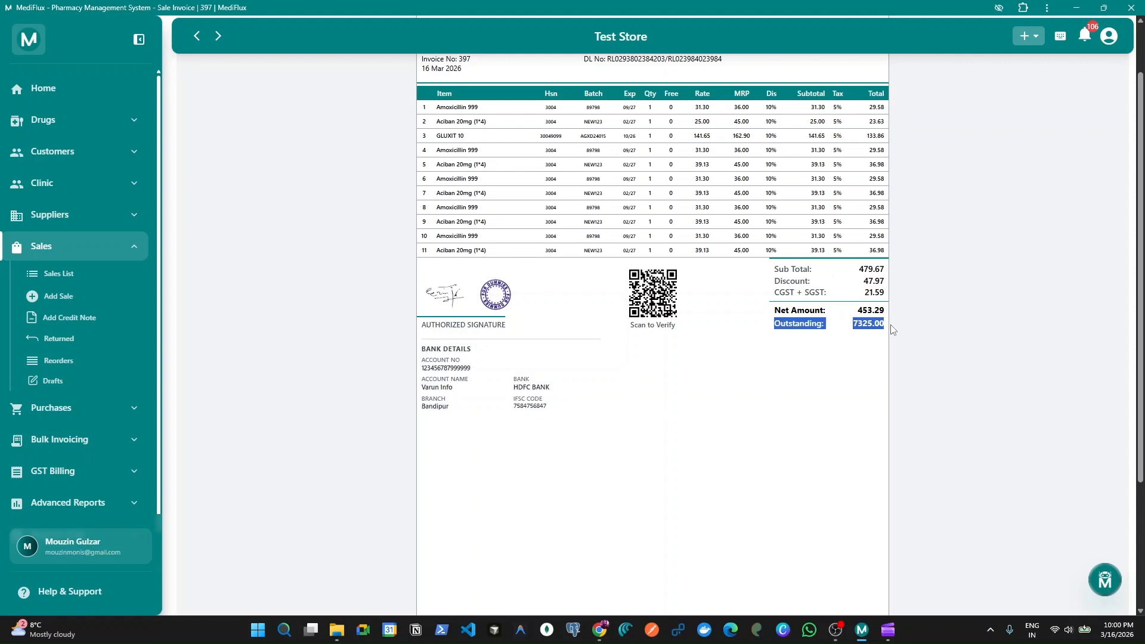
pyautogui.click(823, 373)
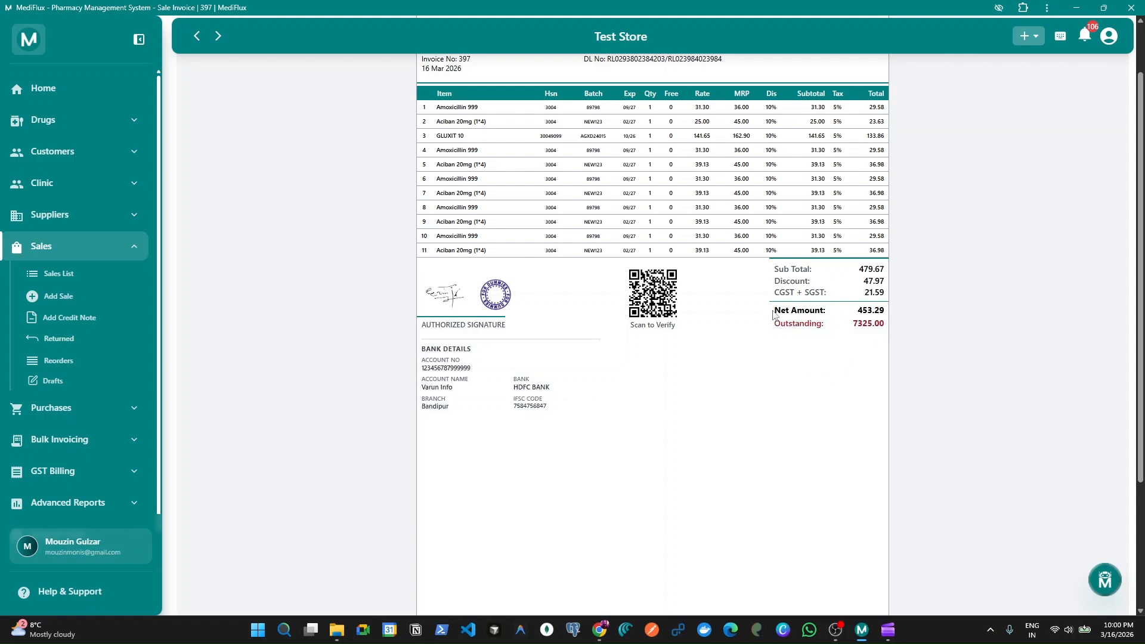
pyautogui.moveTo(774, 311); pyautogui.dragTo(885, 335)
pyautogui.scroll(2, 706, 457)
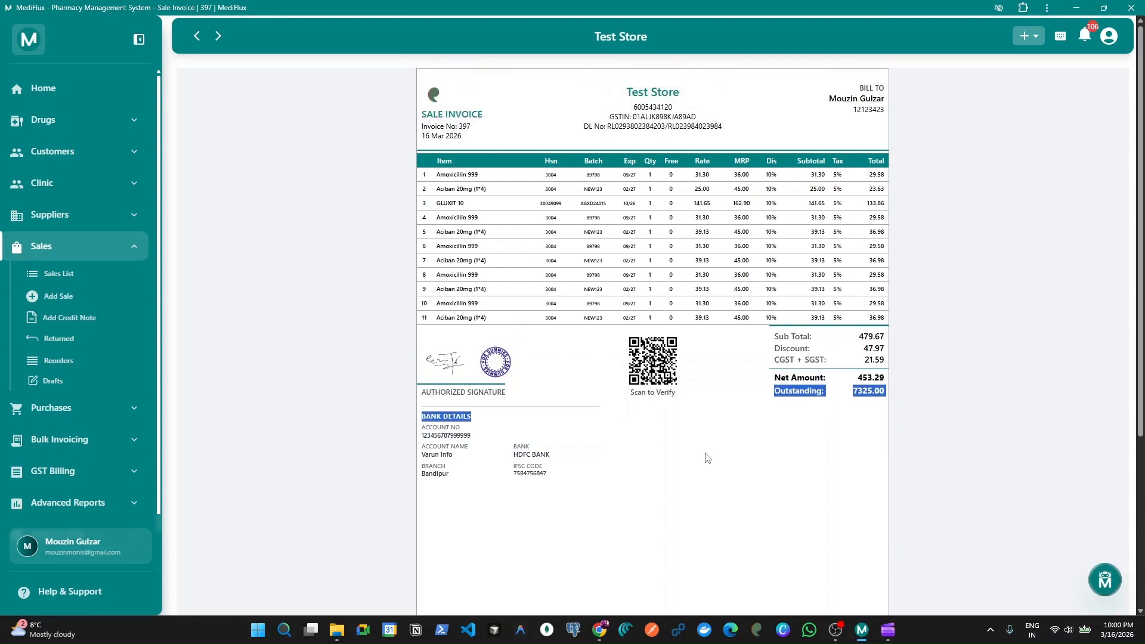
# Open a blank Add Sale form for another sale
pyautogui.click(59, 296)
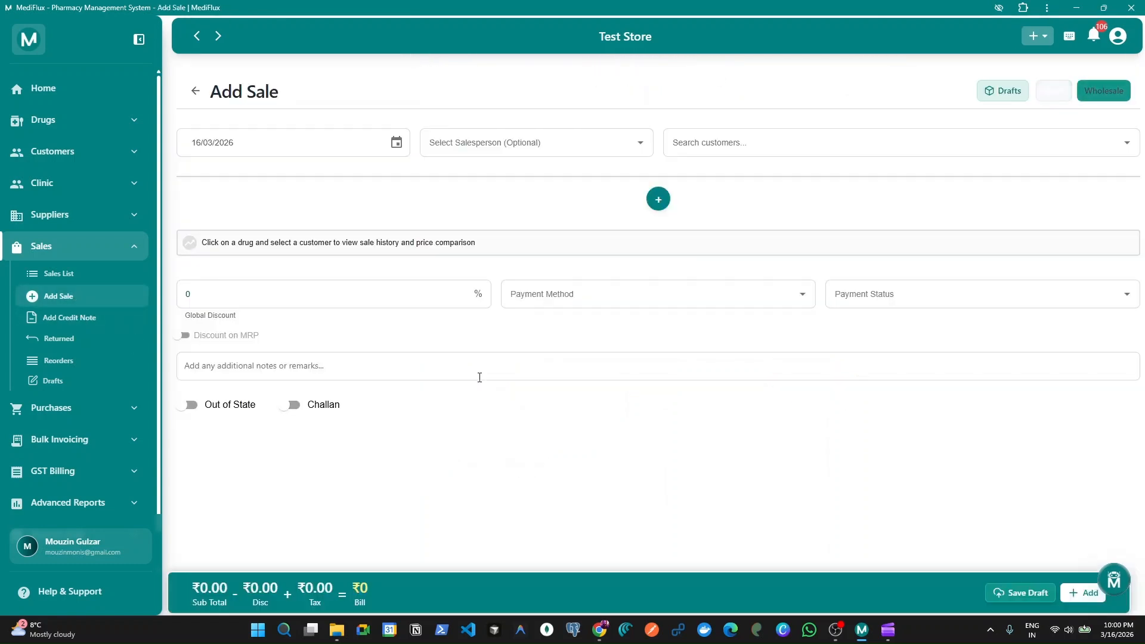